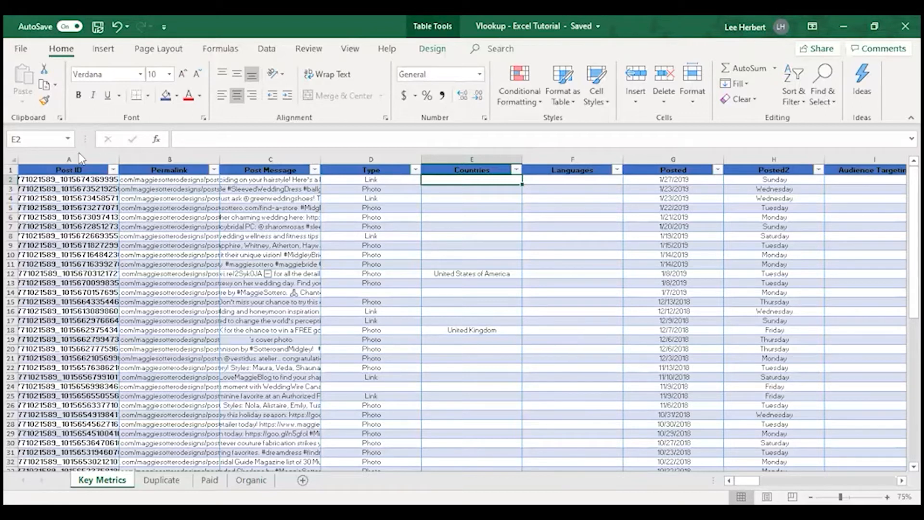
Step: Create a copy of the Key Metrics sheet and place it before the Duplicate sheet
right_click(102, 480)
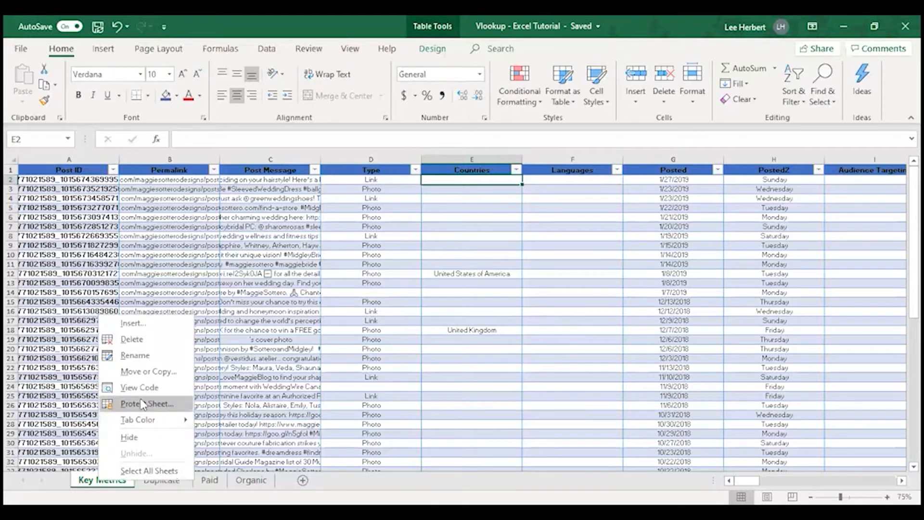
left_click(143, 372)
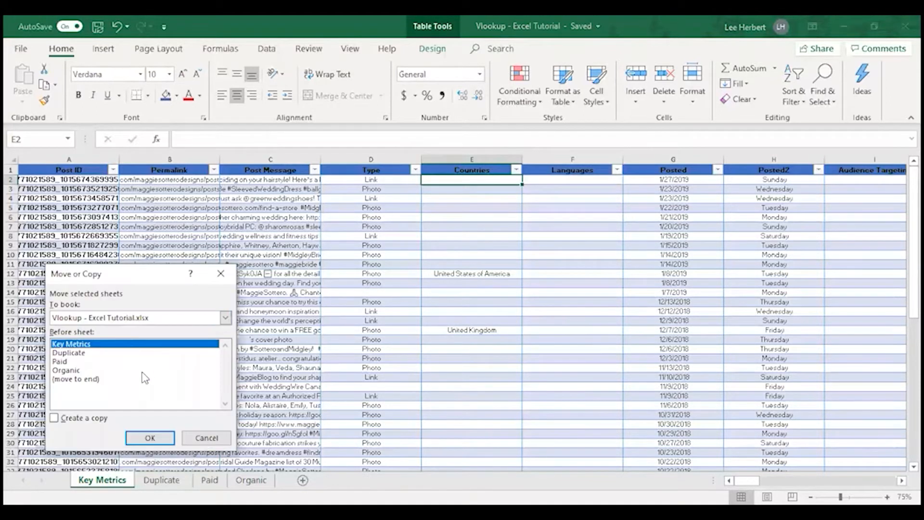
left_click(73, 357)
left_click(55, 418)
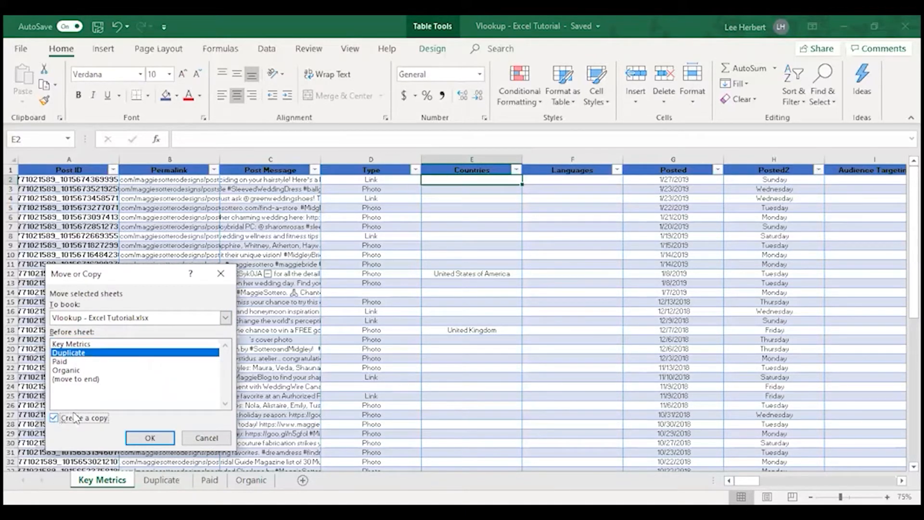
left_click(150, 439)
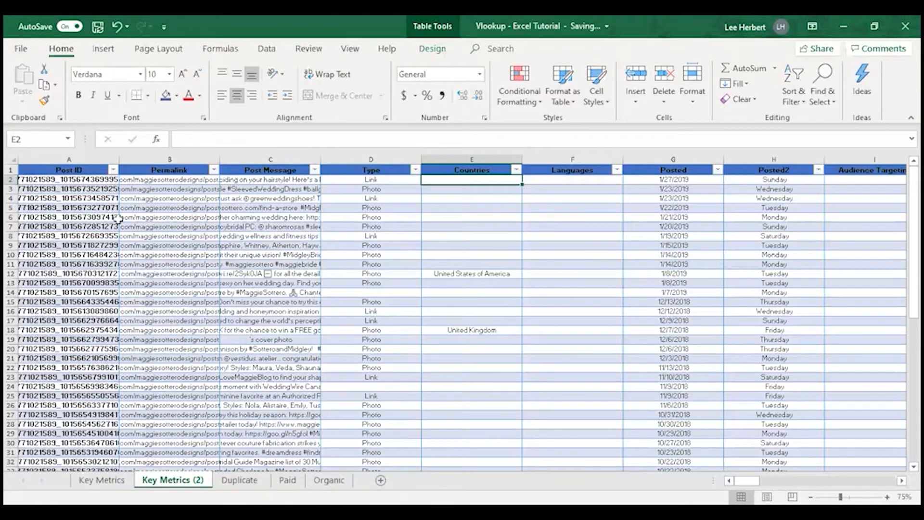
Step: Try to rename the copied Key Metrics sheet as Duplicate
double_click(188, 481)
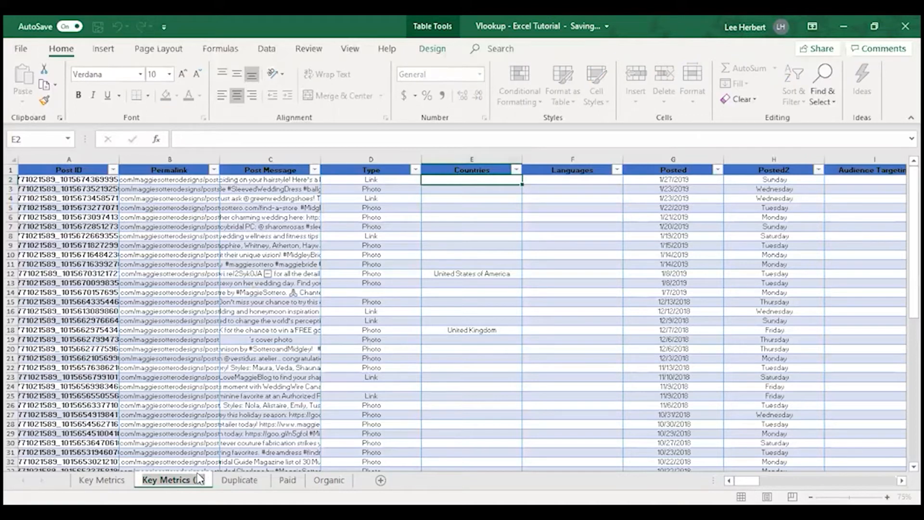
type("Duplicate")
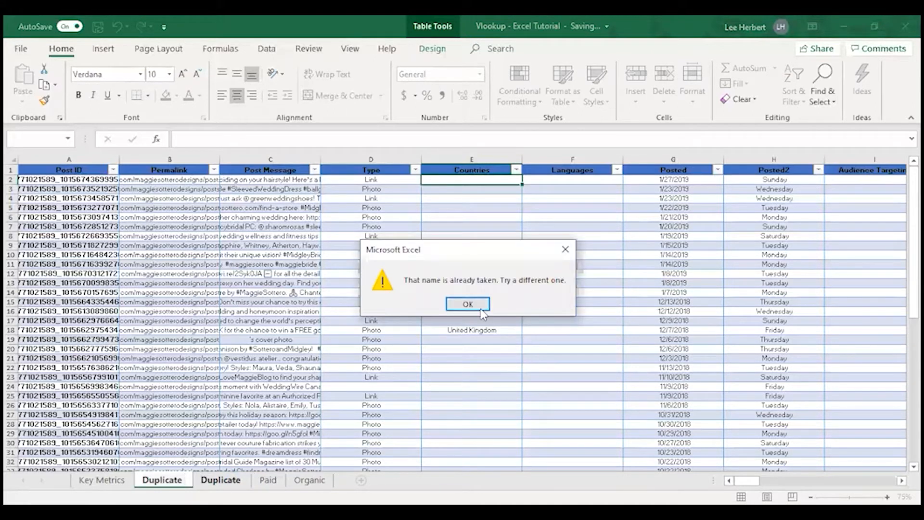
left_click(468, 304)
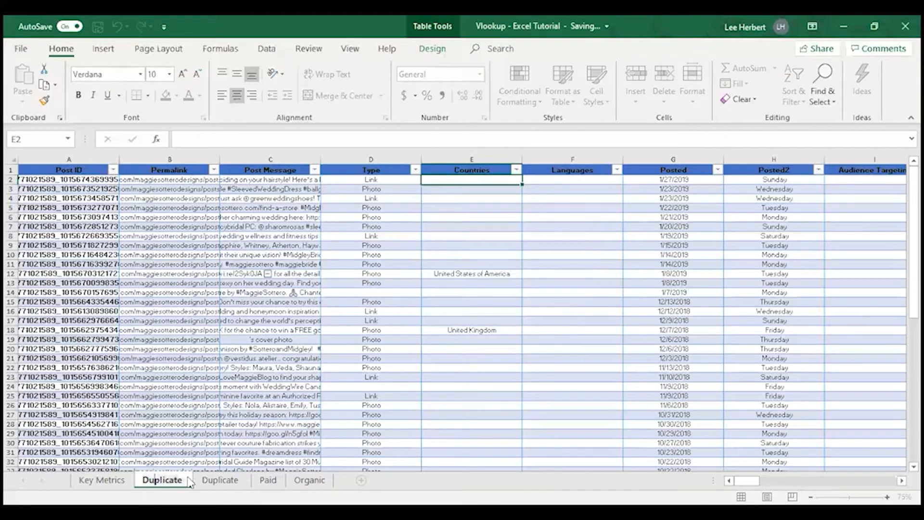
left_click(504, 311)
left_click(558, 254)
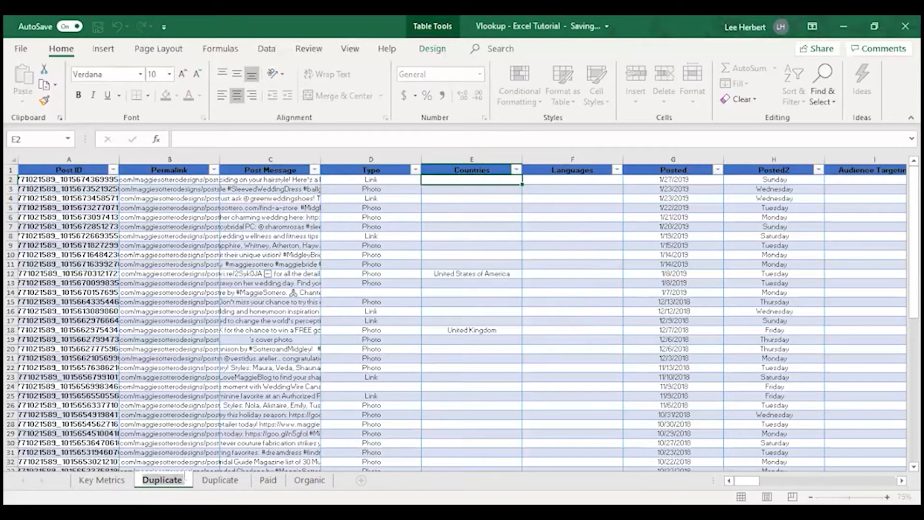
left_click(396, 380)
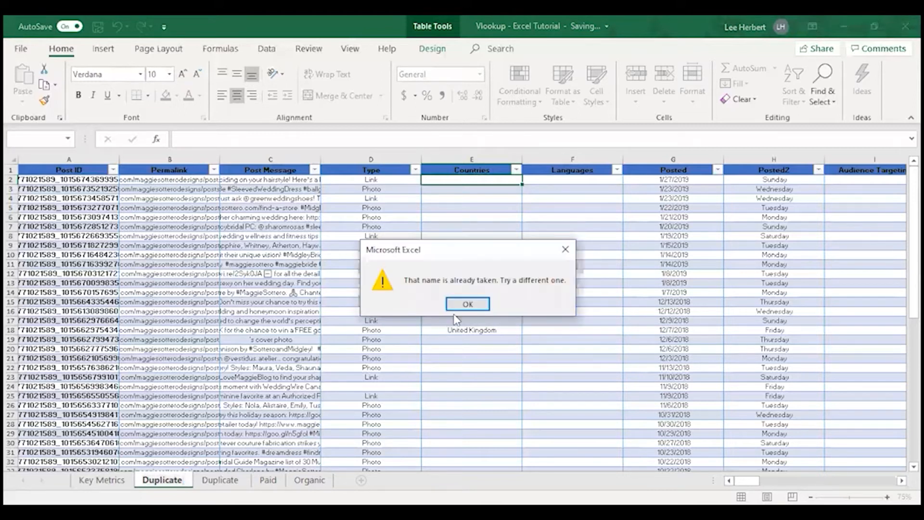
left_click(467, 304)
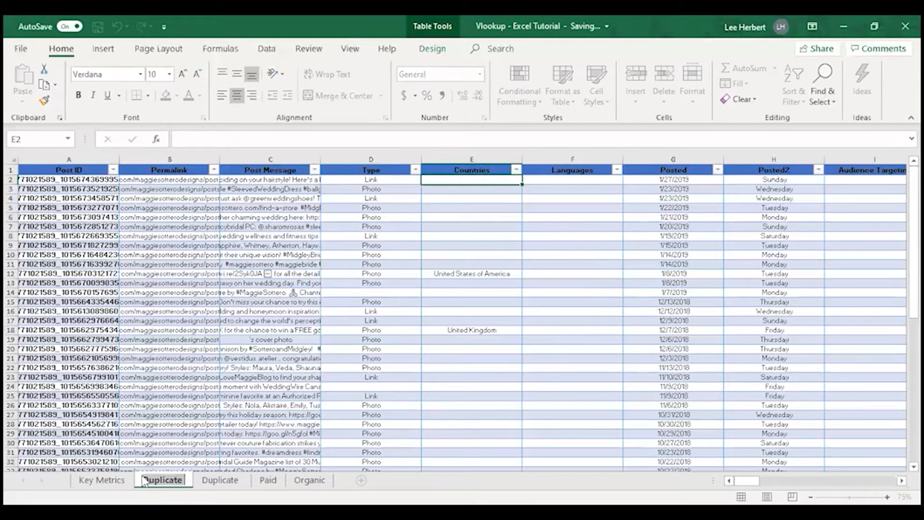
left_click(195, 477)
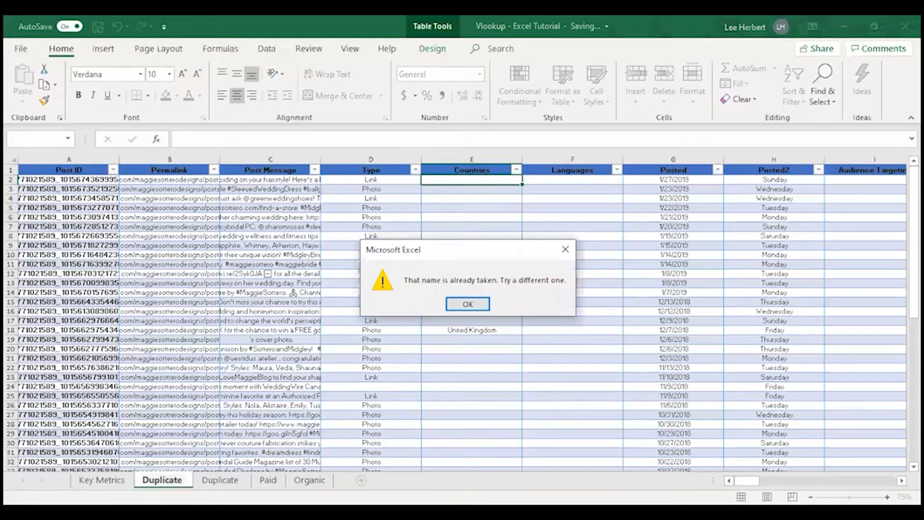
left_click(564, 256)
Step: Rename the copied Key Metrics sheet as VlookUp Duplicate
key("BackSpace")
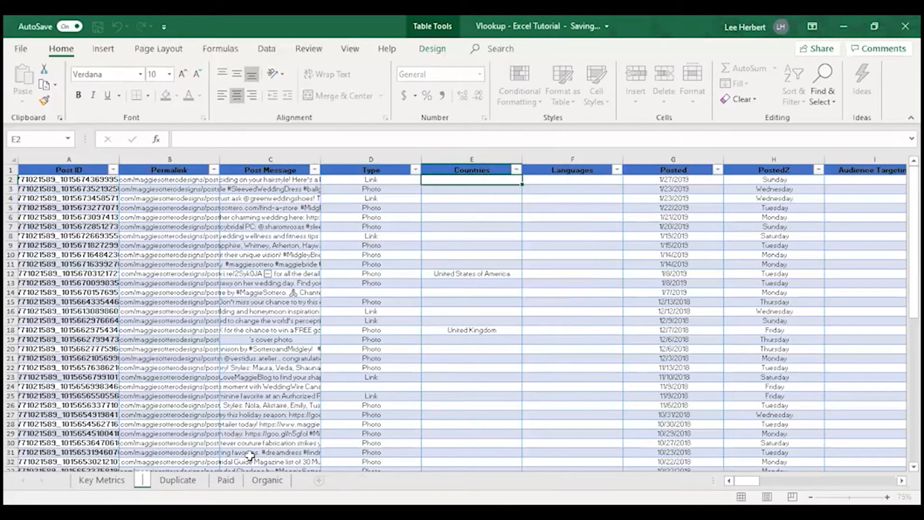
type("VlookUp")
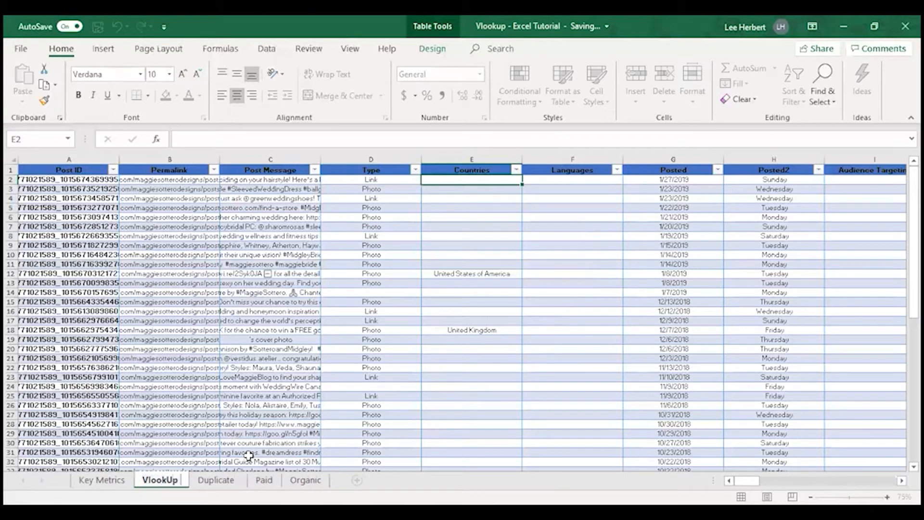
type(" Duplicate")
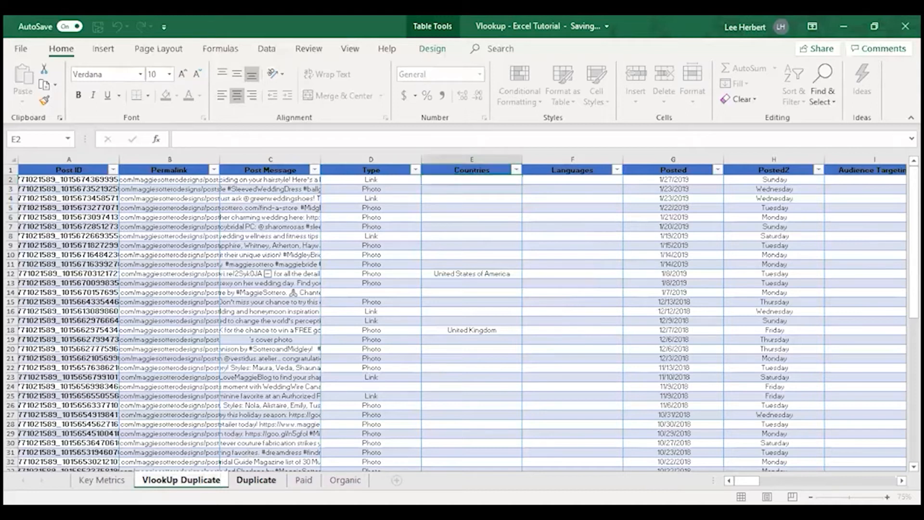
Step: Delete the old Duplicate sheet from the workbook
left_click(262, 482)
right_click(262, 482)
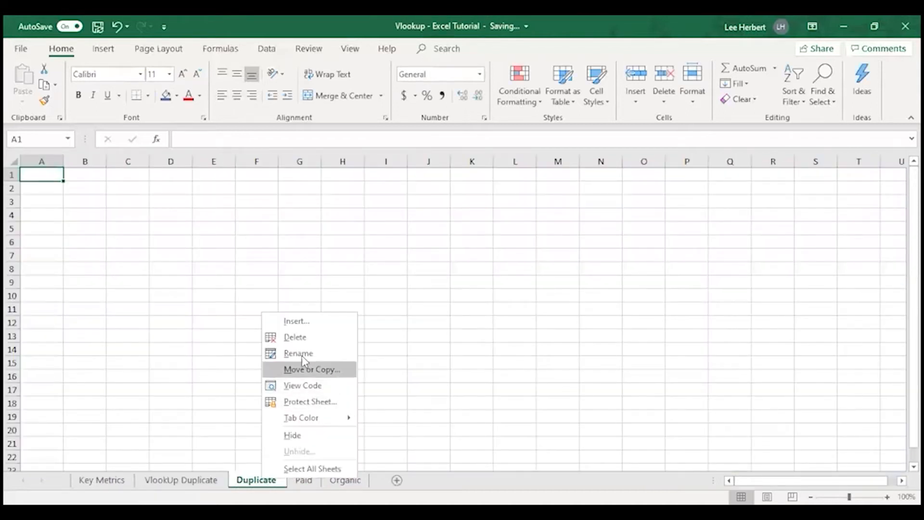
left_click(295, 337)
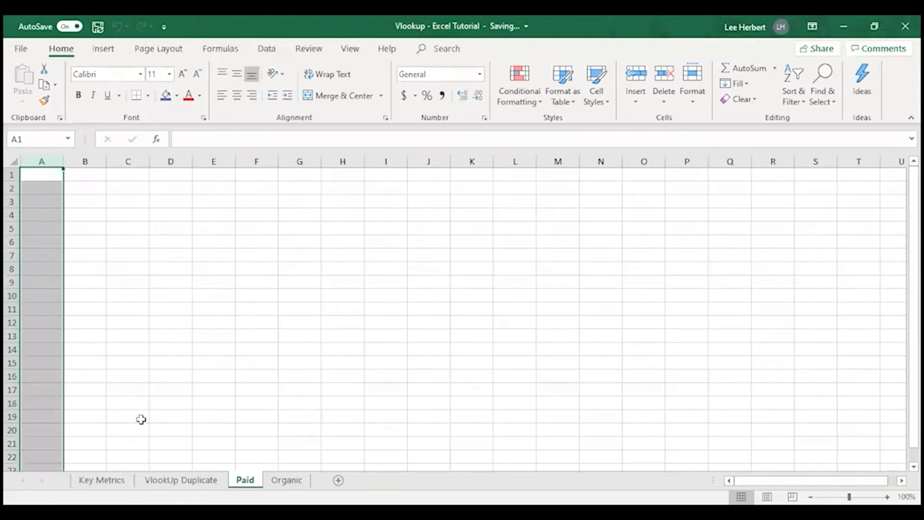
Step: Review the Key Metrics sheet alongside the Paid and Organic sheets
left_click(120, 481)
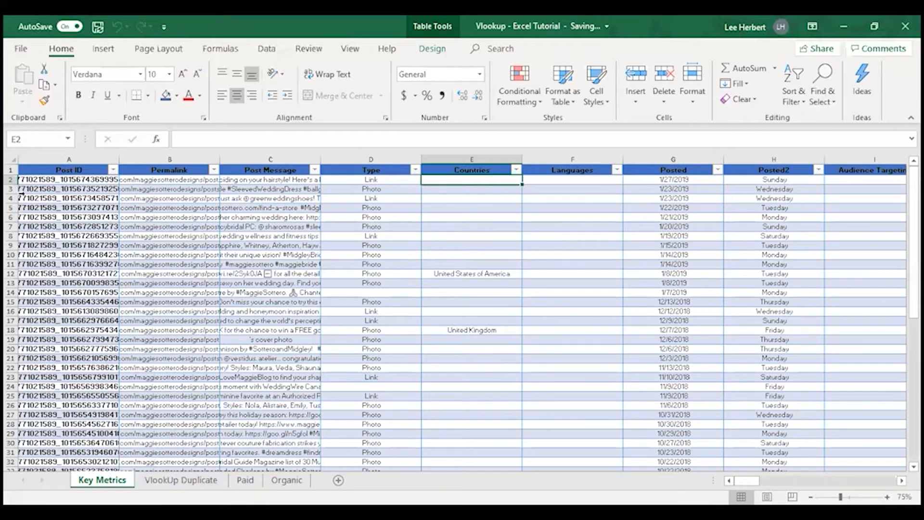
left_click(245, 480)
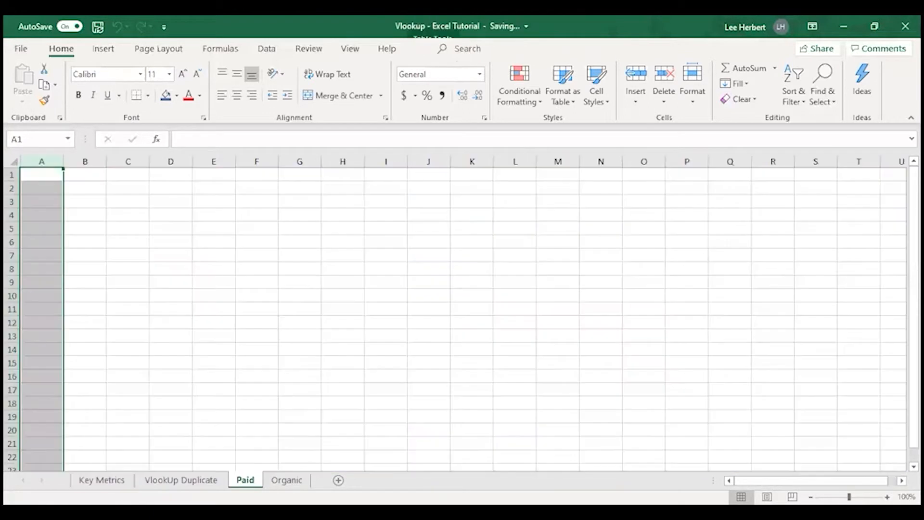
left_click(102, 480)
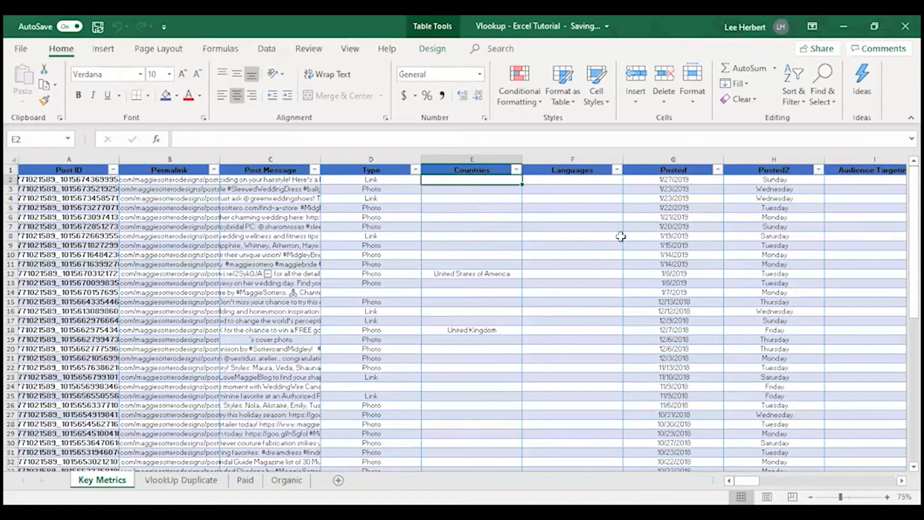
left_click(287, 480)
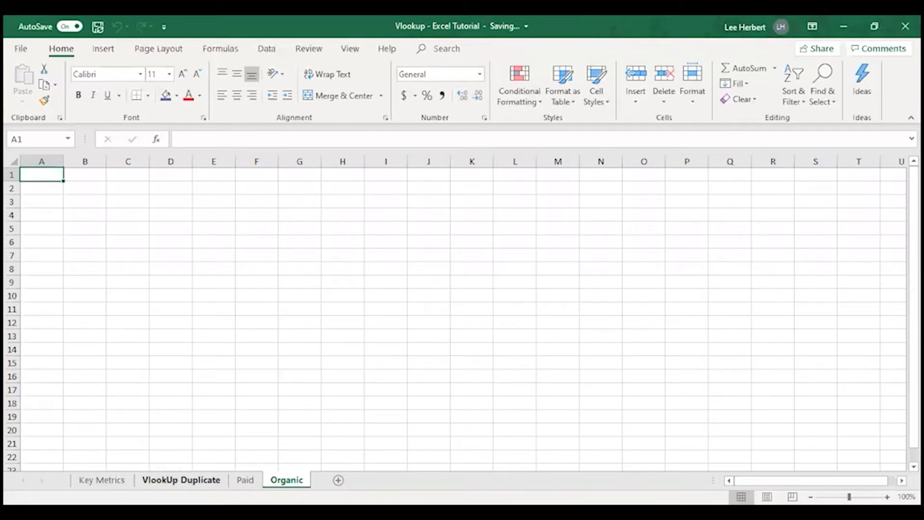
left_click(245, 480)
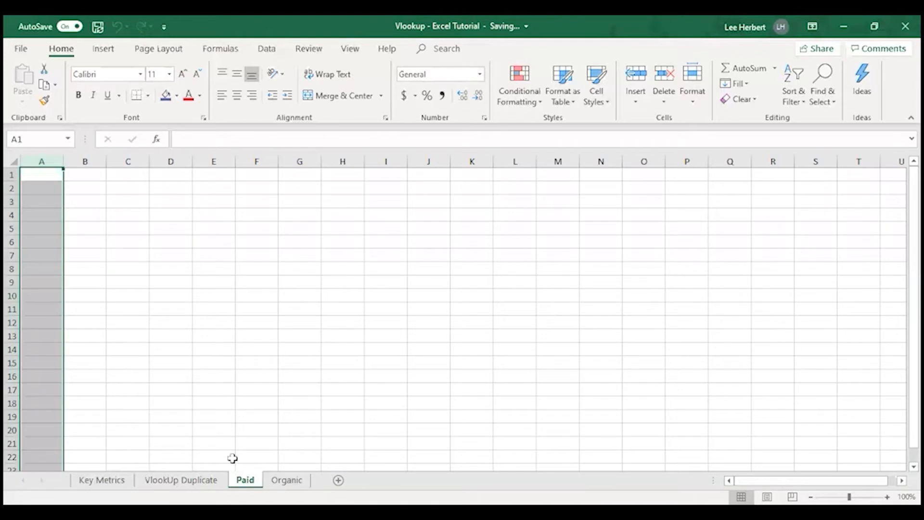
left_click(108, 480)
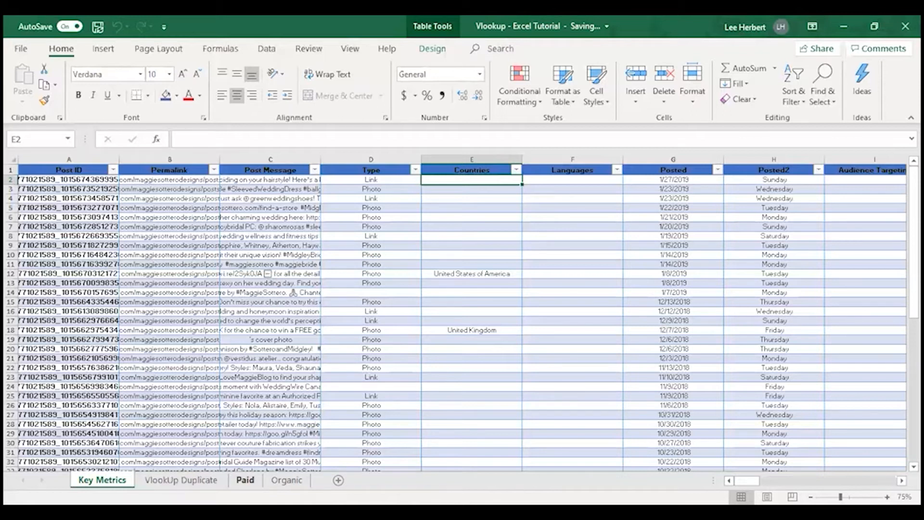
left_click(245, 480)
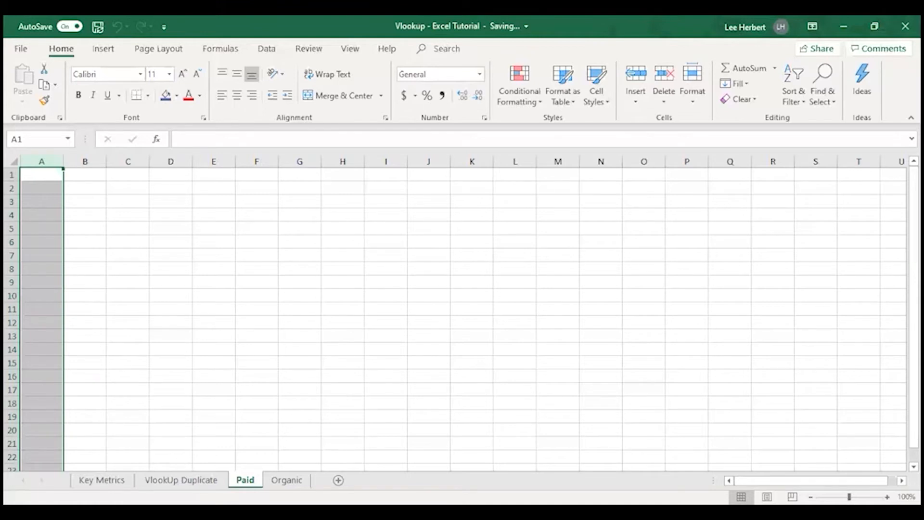
left_click(101, 481)
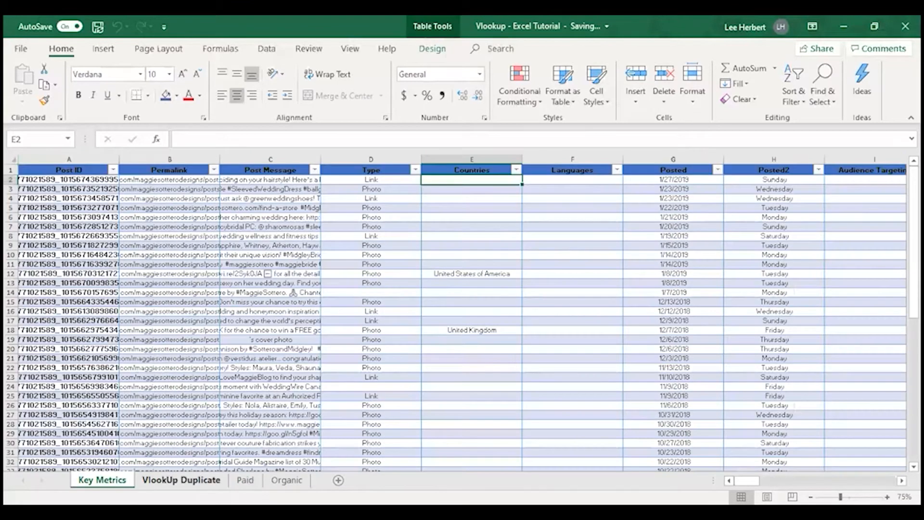
Step: Examine the Post ID column and its entries on the VlookUp Duplicate sheet
left_click(181, 480)
left_click(57, 170)
left_click(53, 180)
left_click(50, 190)
left_click(43, 227)
left_click_drag(42, 264, 42, 274)
left_click(42, 329)
left_click(44, 368)
left_click(47, 415)
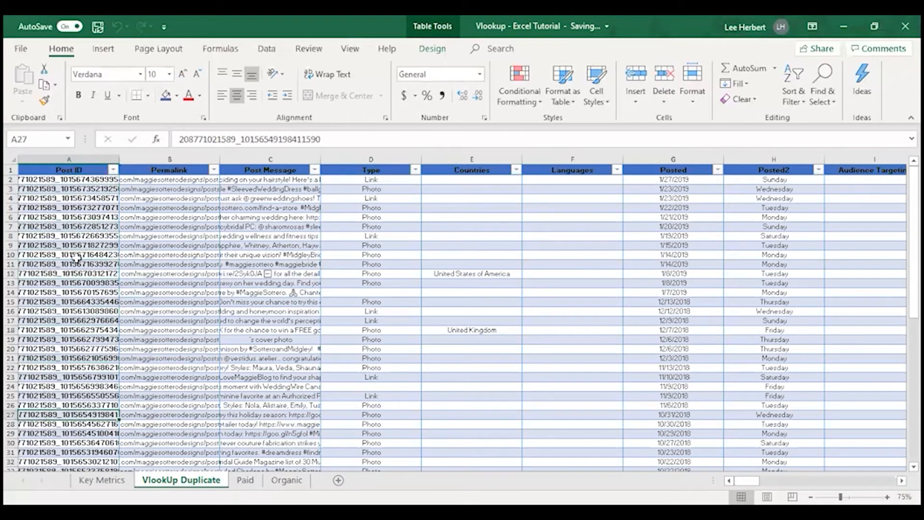
left_click(66, 169)
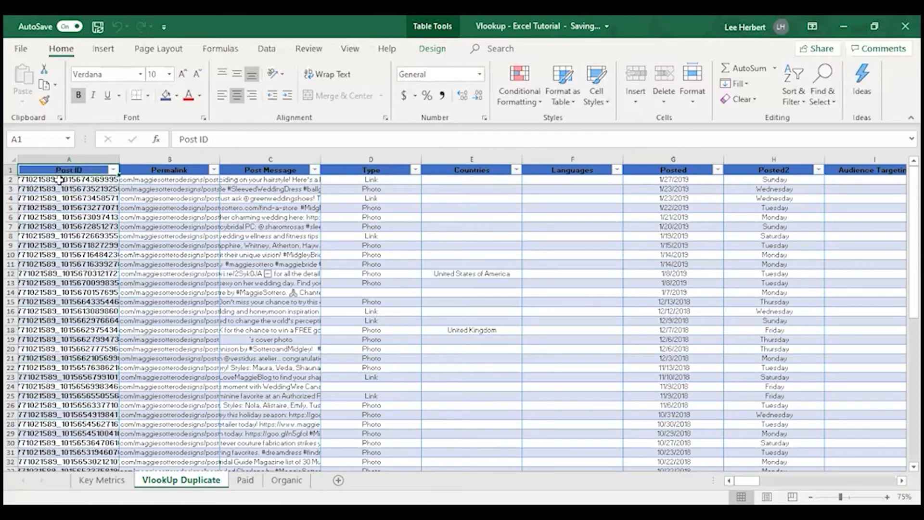
left_click_drag(58, 172, 50, 435)
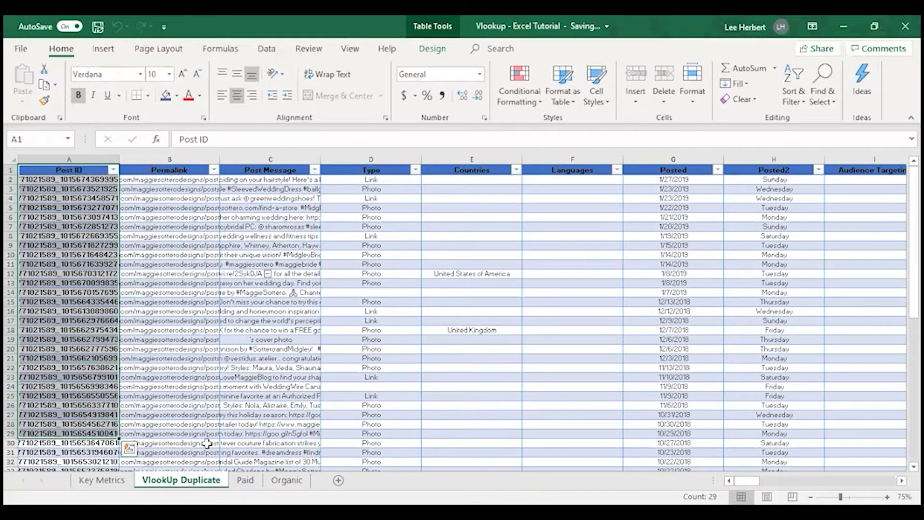
left_click(73, 206)
left_click(72, 169)
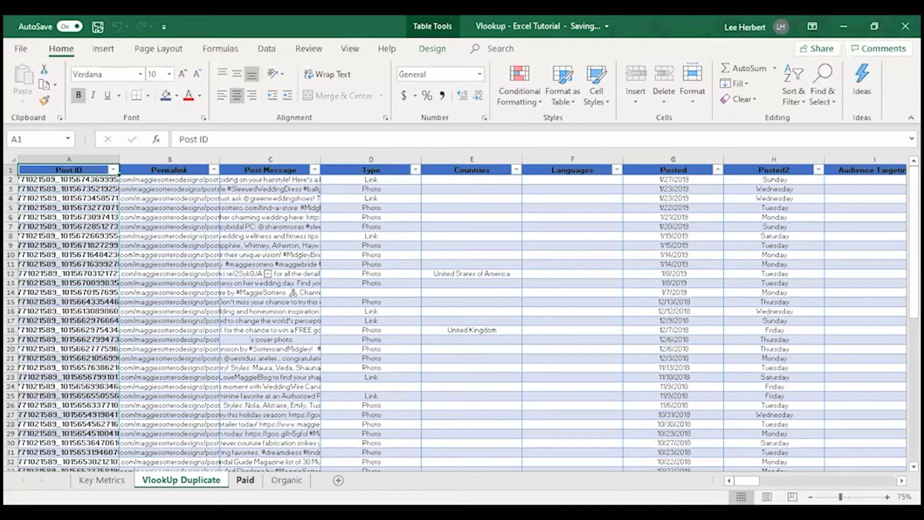
Step: Look over the Paid and Organic sheets, then return to the VlookUp Duplicate sheet
left_click(245, 479)
left_click(181, 480)
left_click(246, 480)
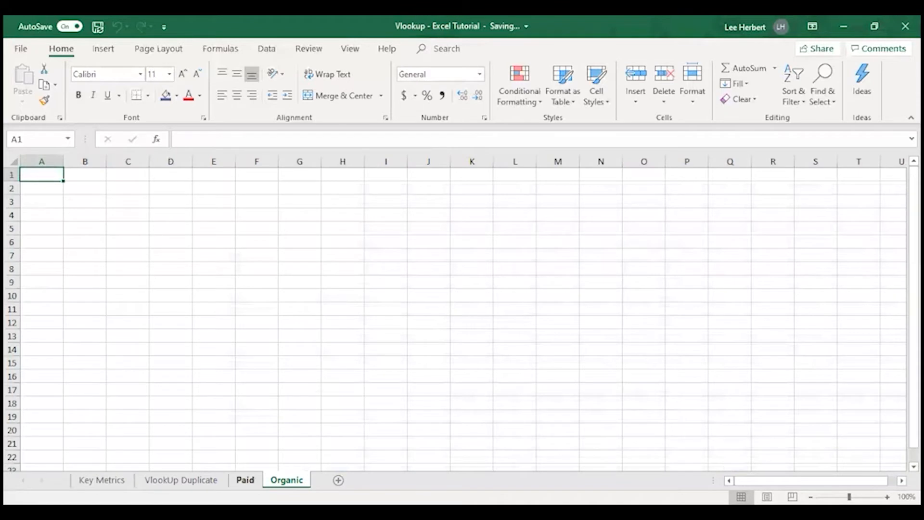
left_click(287, 480)
left_click(245, 479)
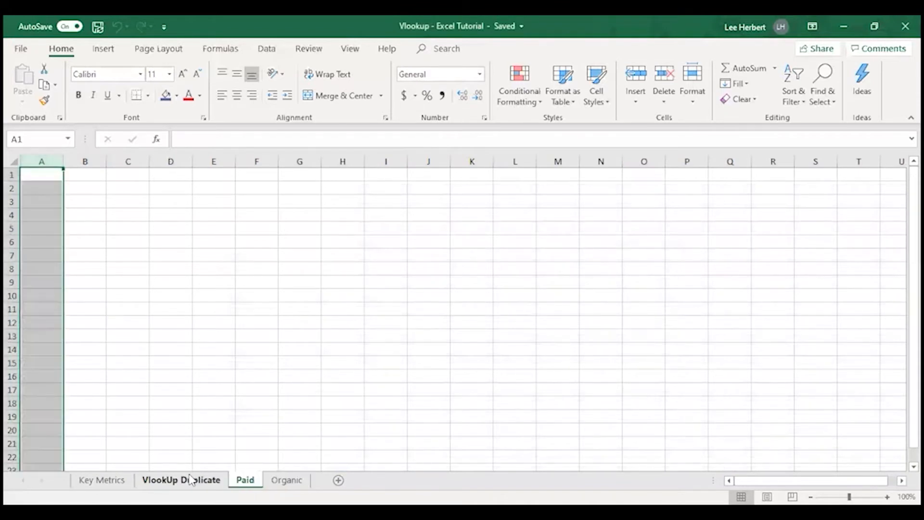
left_click(181, 479)
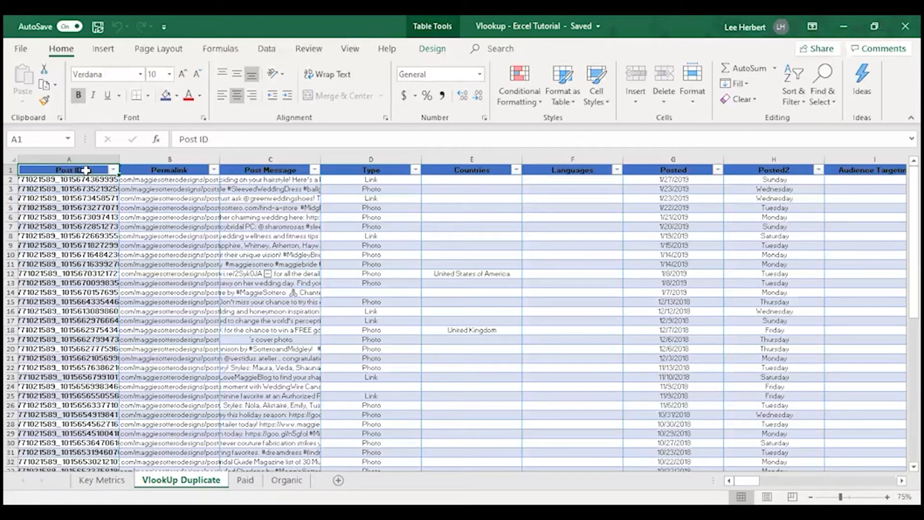
Step: Enter the header Post ID in cell A1 of the Paid sheet
left_click(244, 480)
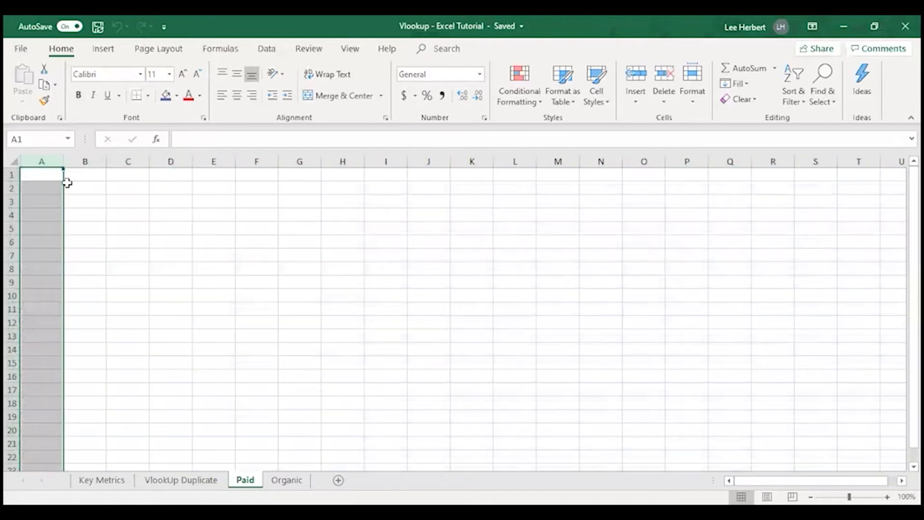
left_click(46, 174)
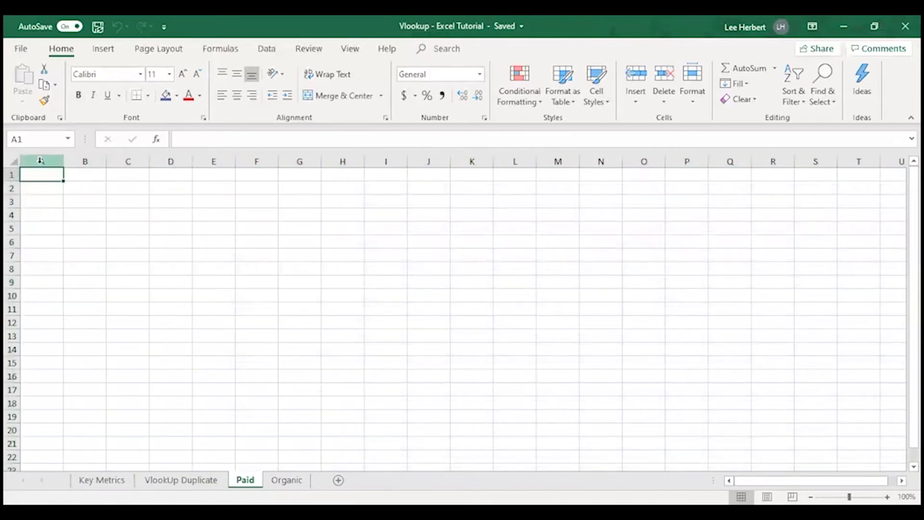
type("Post")
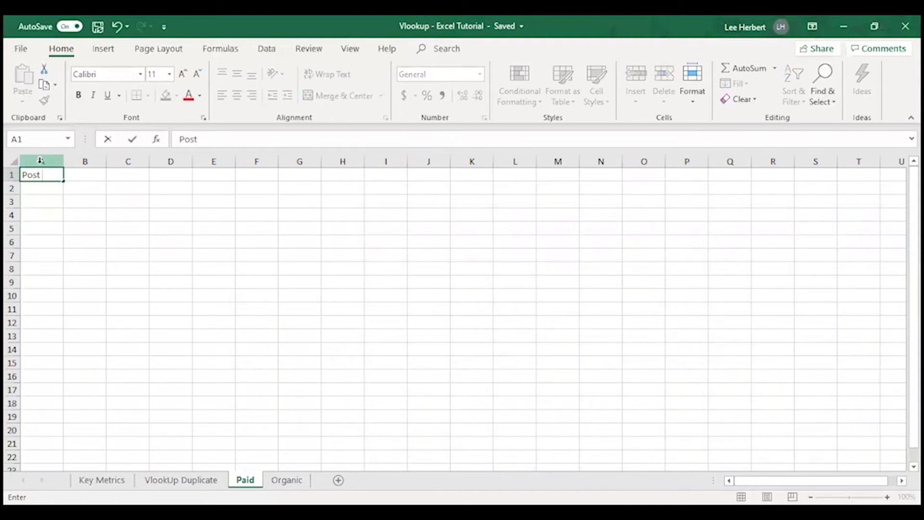
type("Id")
key("BackSpace")
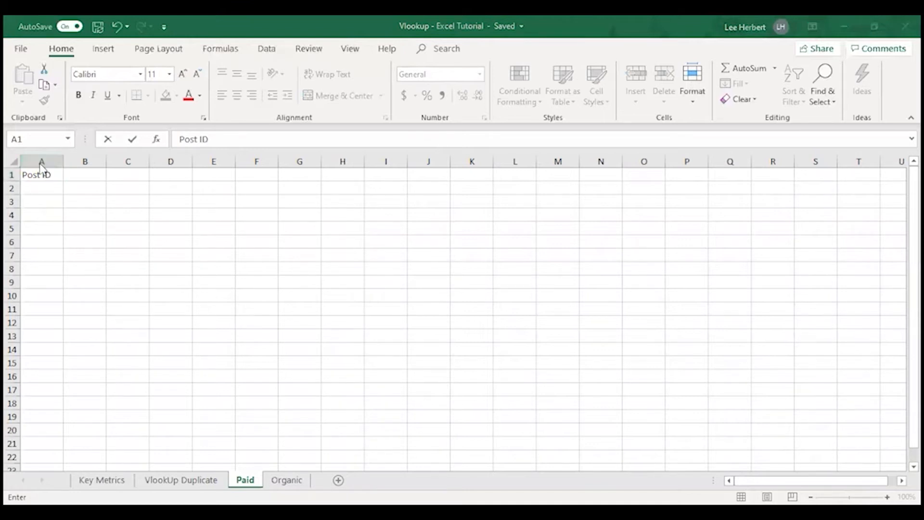
Step: Check the VlookUp Duplicate sheet, then enter the header Total Reach in cell B1 of the Paid sheet
left_click(186, 479)
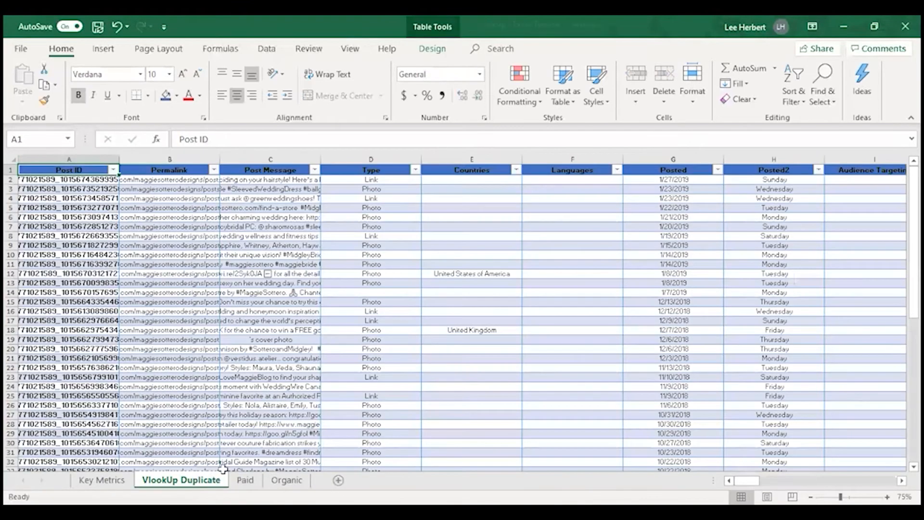
left_click(246, 480)
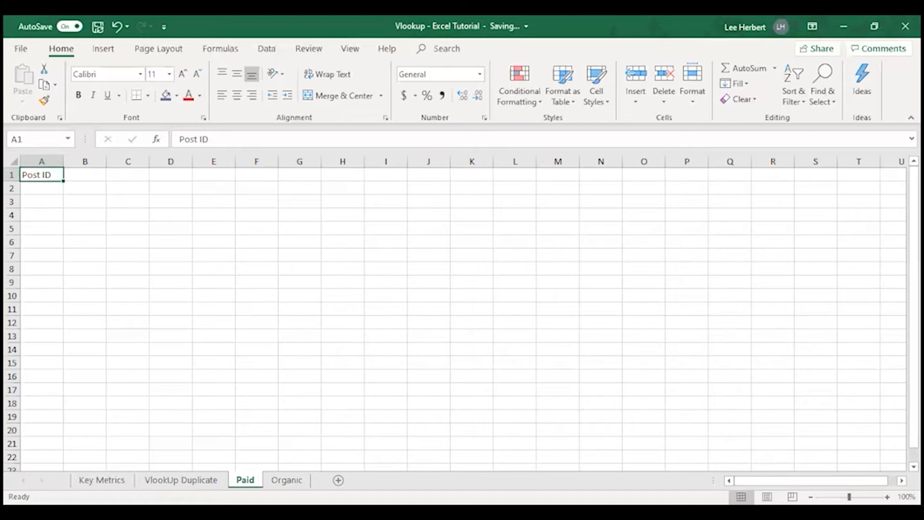
left_click(86, 174)
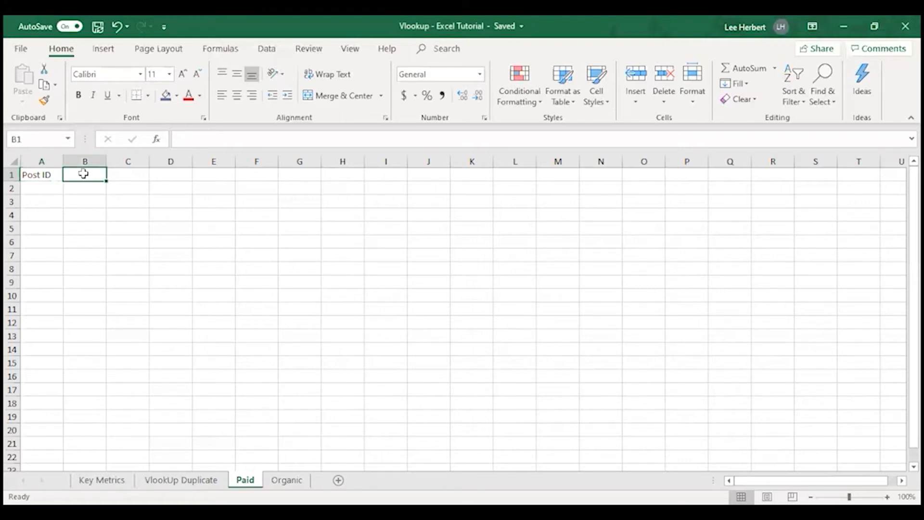
type("To")
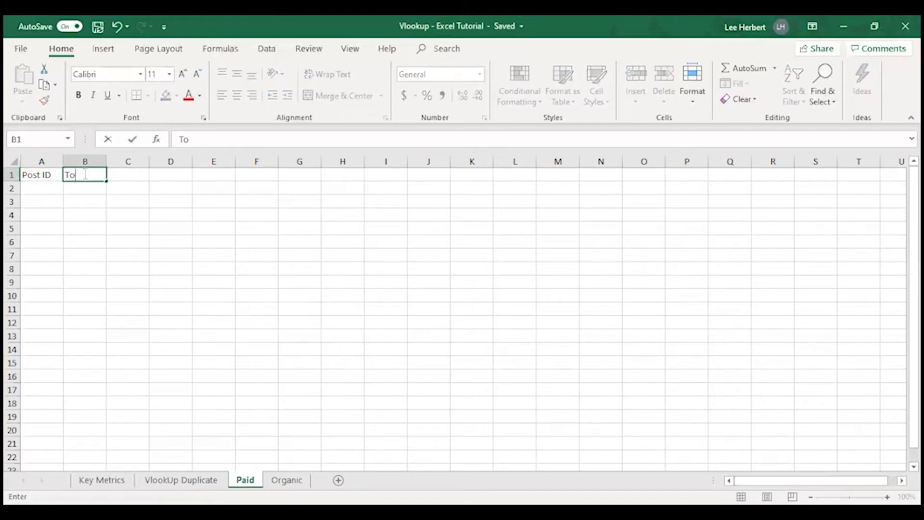
type("tal Paid")
left_click(108, 177)
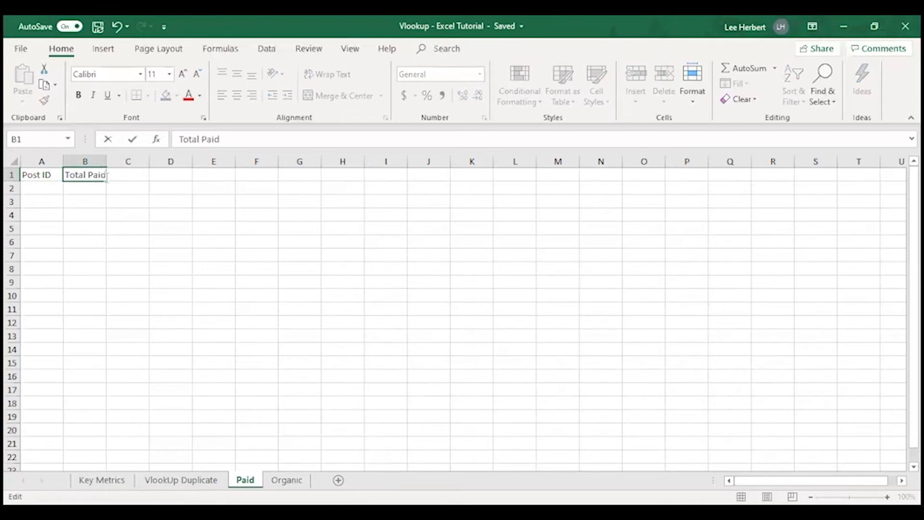
left_click_drag(86, 174, 119, 177)
key("BackSpace")
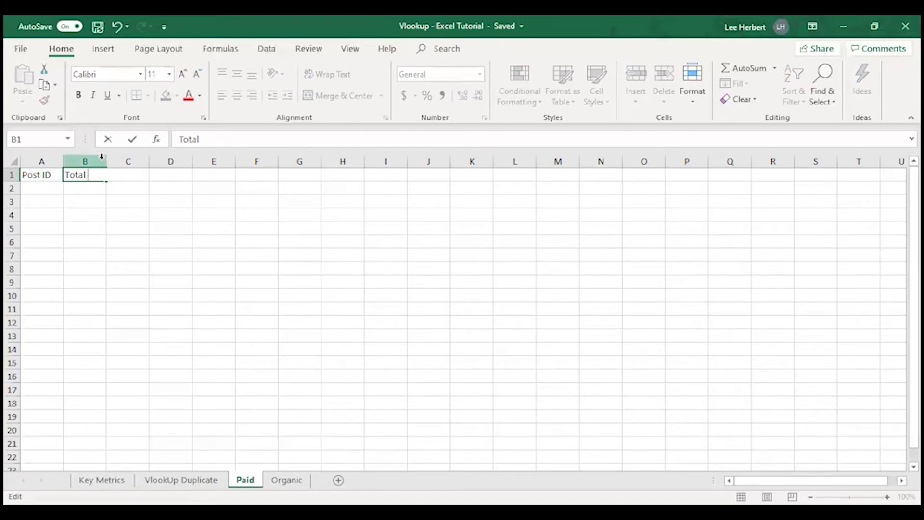
type("Reach")
left_click(115, 198)
Step: Enter the header Paid Reach in cell C1 of the Paid sheet
left_click(128, 174)
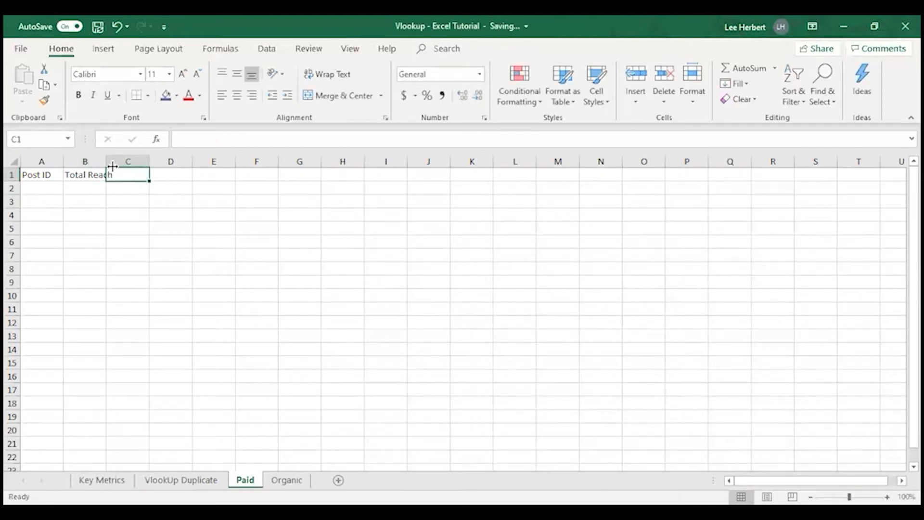
type("Paid Reach")
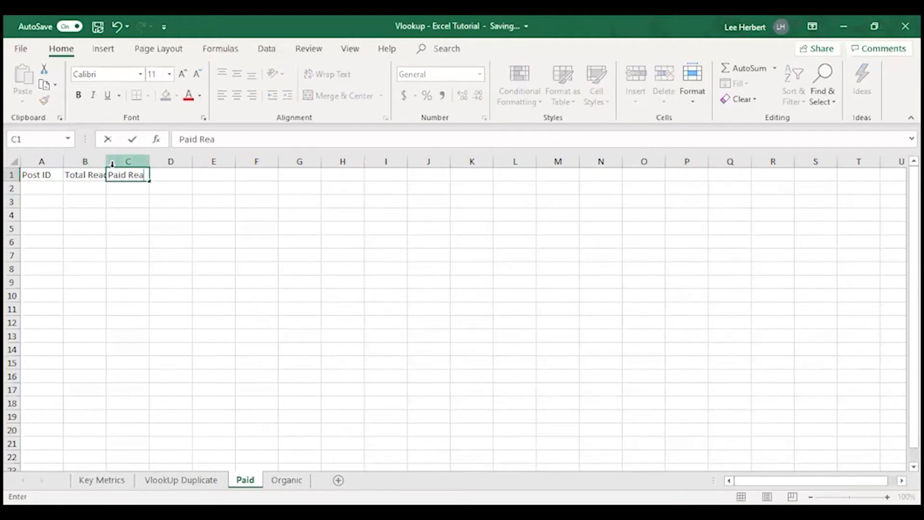
left_click(162, 192)
Step: Enter the header Total Impressions in cell D1 of the Paid sheet
left_click(165, 174)
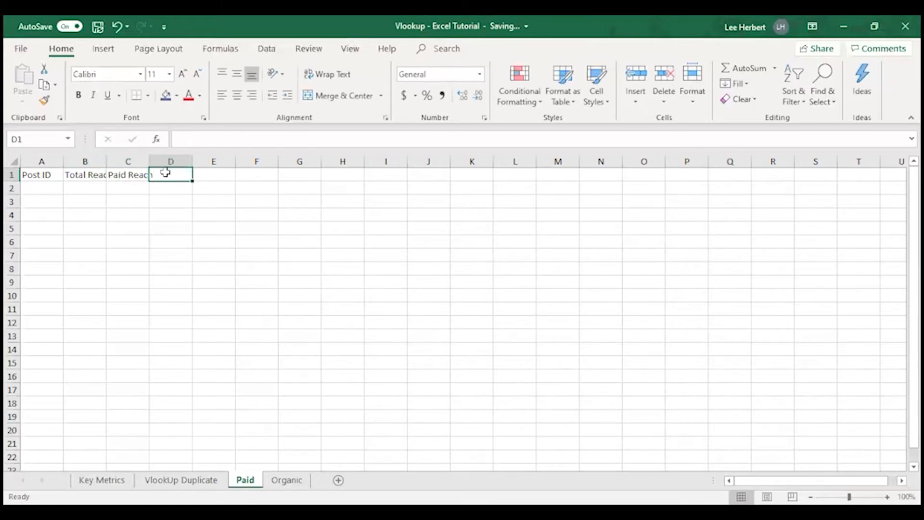
type("Total Impresions")
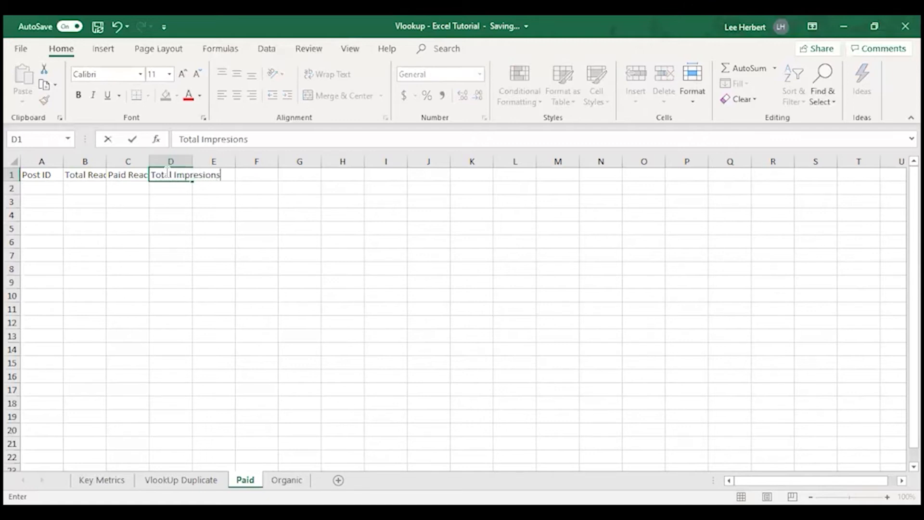
key("BackSpace")
key("BackSpace")
key("BackSpace")
type("ions")
Step: Enter the header Paid Impressions in cell E1 of the Paid sheet
left_click(202, 178)
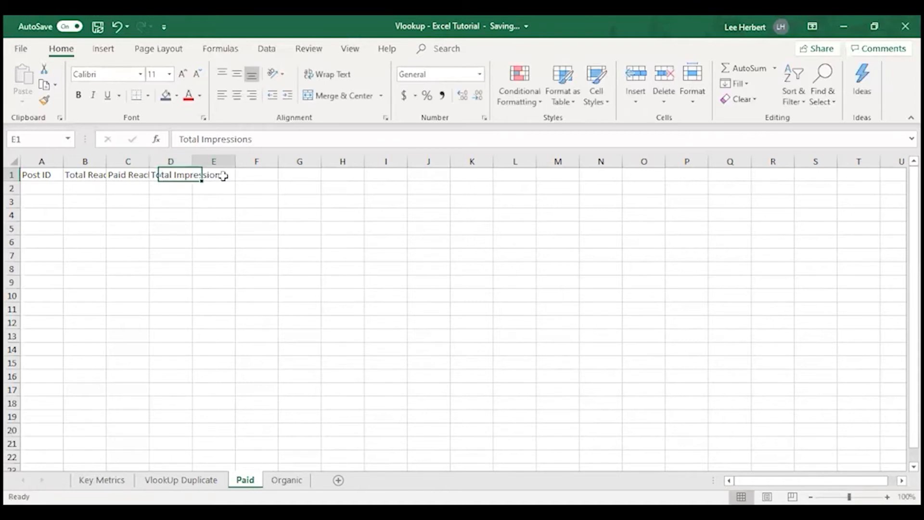
type("P")
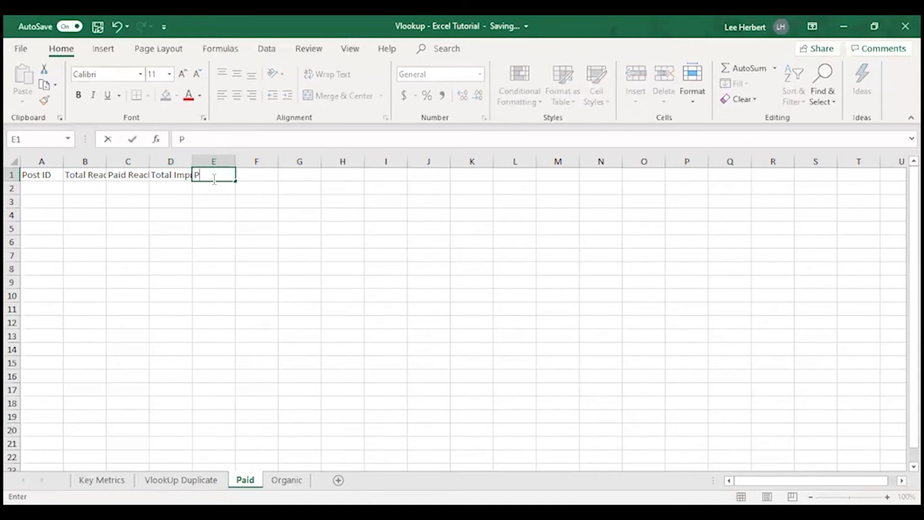
type("aid Impressions")
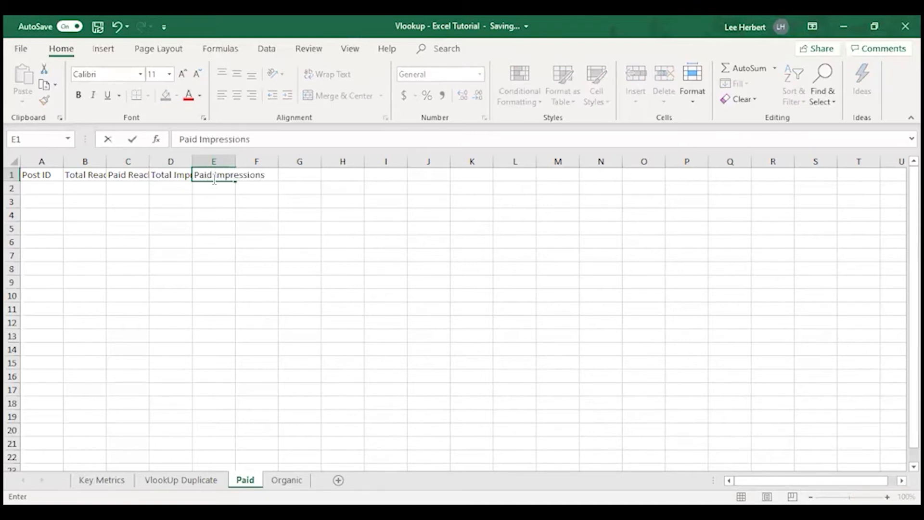
left_click(254, 191)
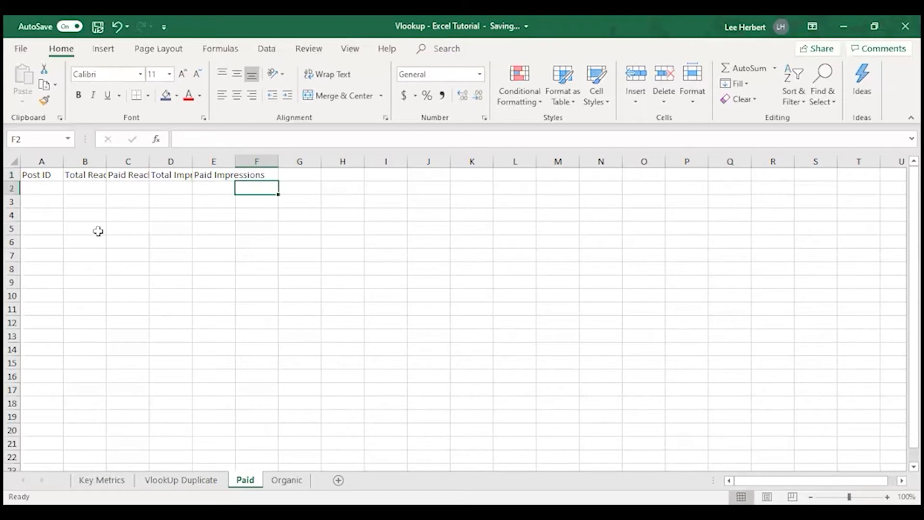
Step: Copy the header row A1:F1 from the Paid sheet and paste it at cell A1 of the Organic sheet
left_click(286, 480)
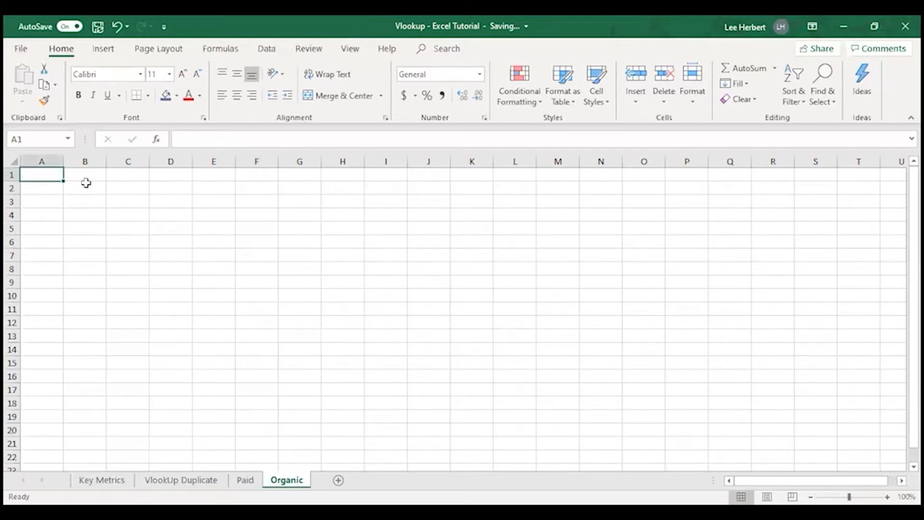
left_click(245, 480)
left_click_drag(35, 174, 274, 180)
key("ctrl+c")
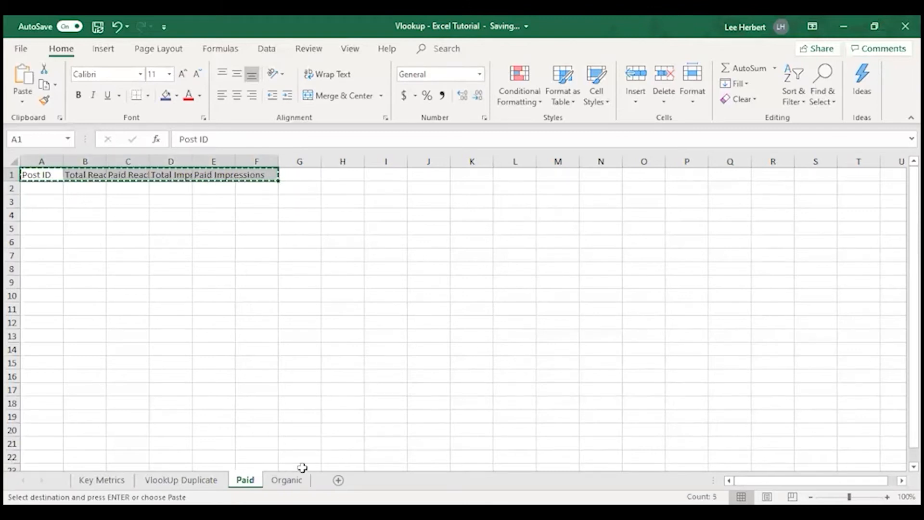
left_click(286, 480)
key("ctrl+v")
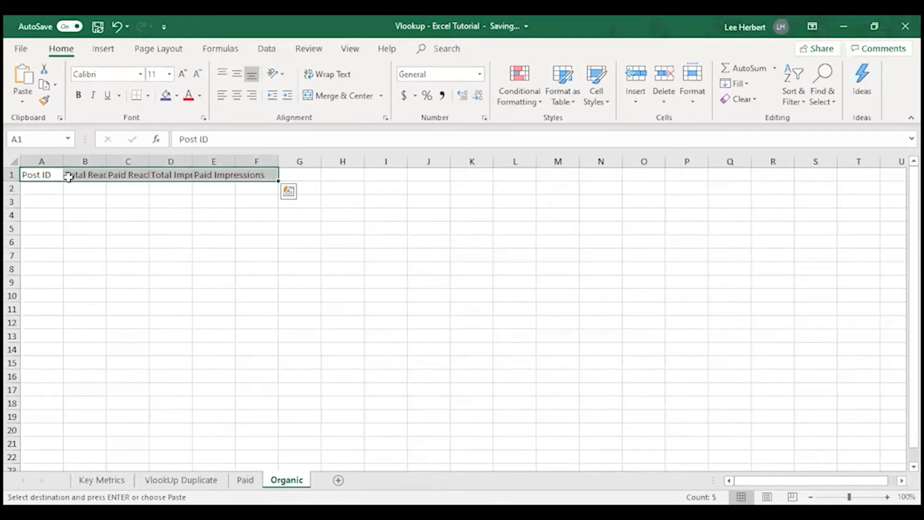
Step: Change the Paid Reach header in cell C1 of the Organic sheet to Organic Reach
left_click(93, 175)
left_click(131, 174)
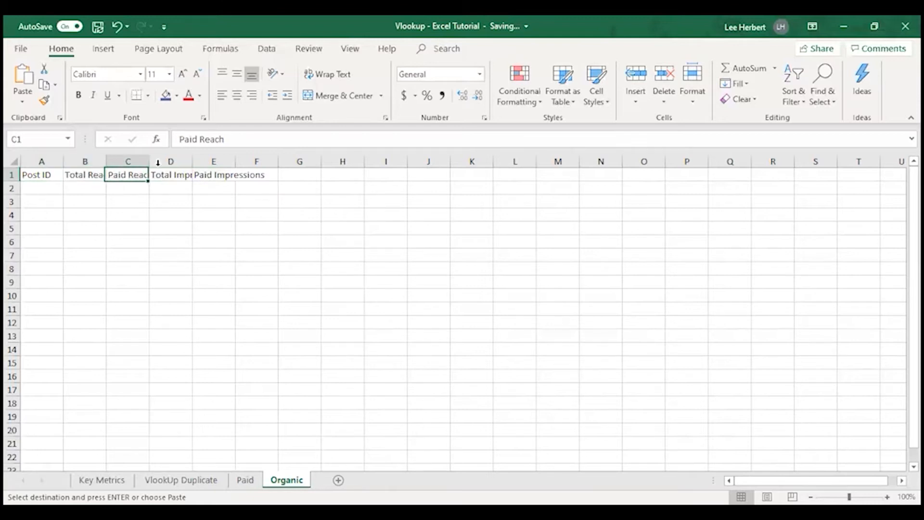
left_click_drag(195, 139, 175, 137)
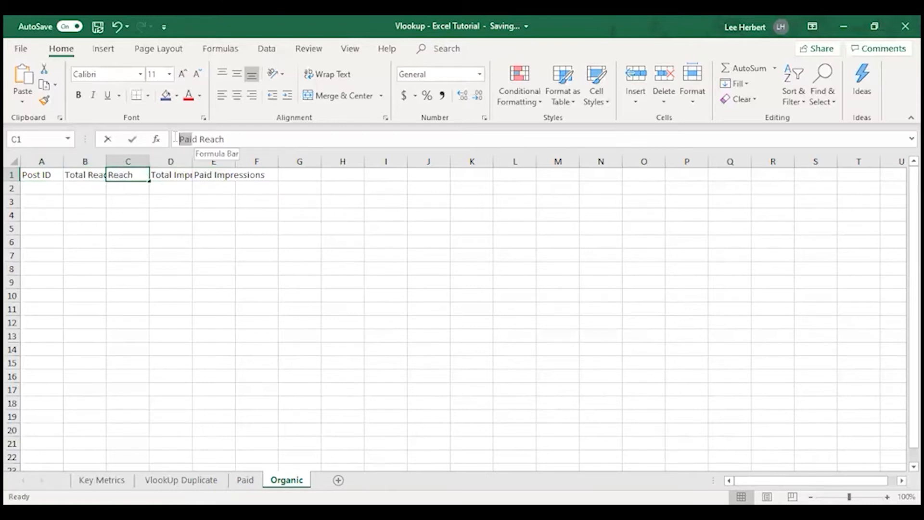
key("BackSpace")
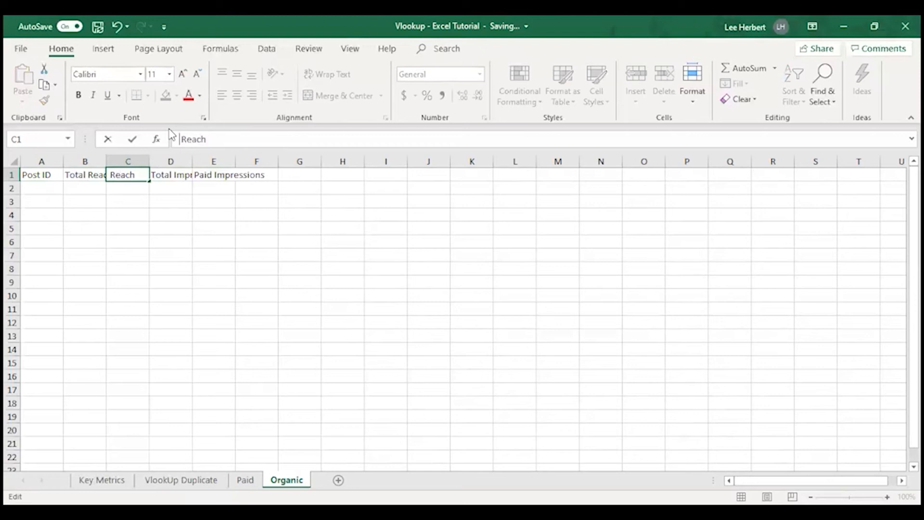
type("Organic")
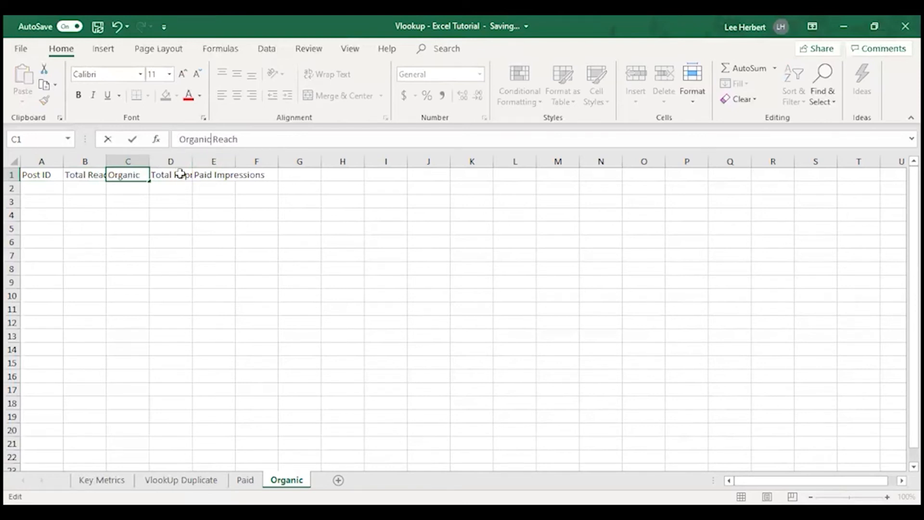
Step: Change the Paid Impressions header in cell E1 of the Organic sheet to Organic Impressions
left_click(206, 177)
left_click(216, 139)
double_click(196, 140)
type("Organic")
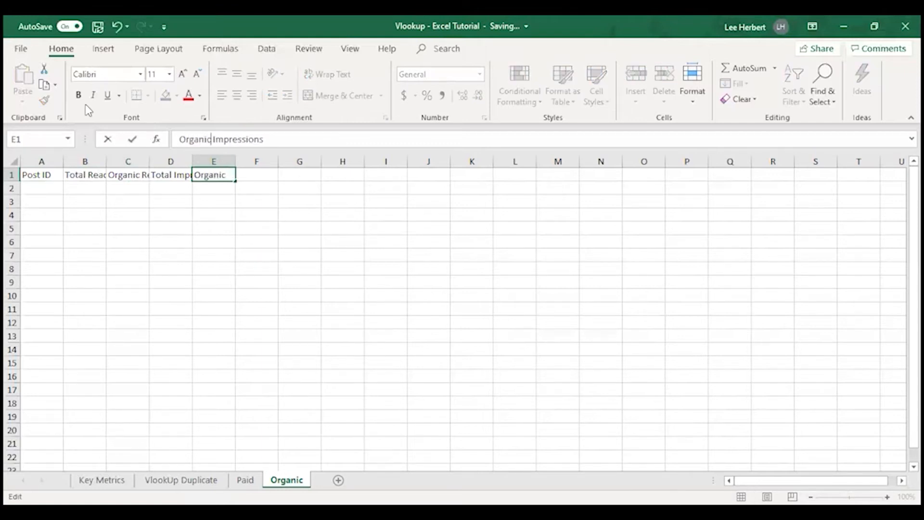
left_click(235, 225)
left_click(17, 164)
left_click(66, 183)
left_click(33, 174)
left_click_drag(35, 175, 254, 179)
left_click(238, 176)
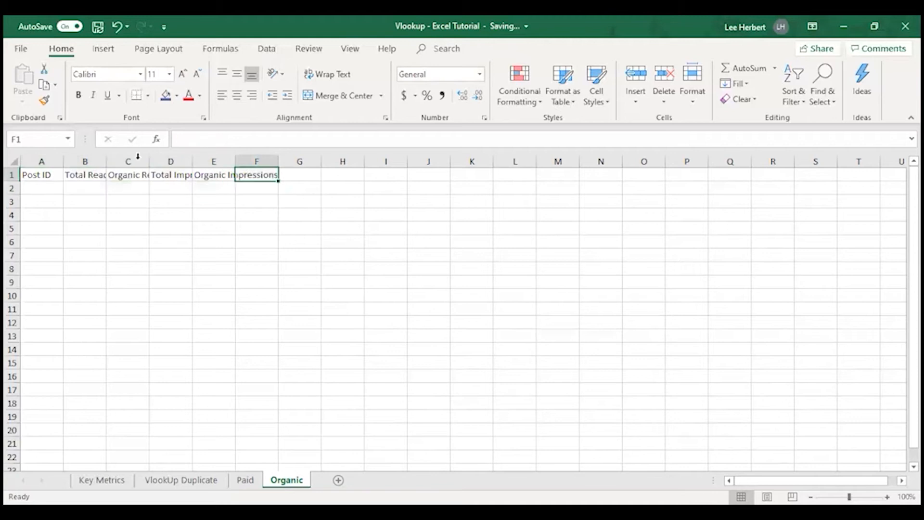
Step: Auto-fit the widths of columns B to E on the Organic sheet to their headers
double_click(106, 161)
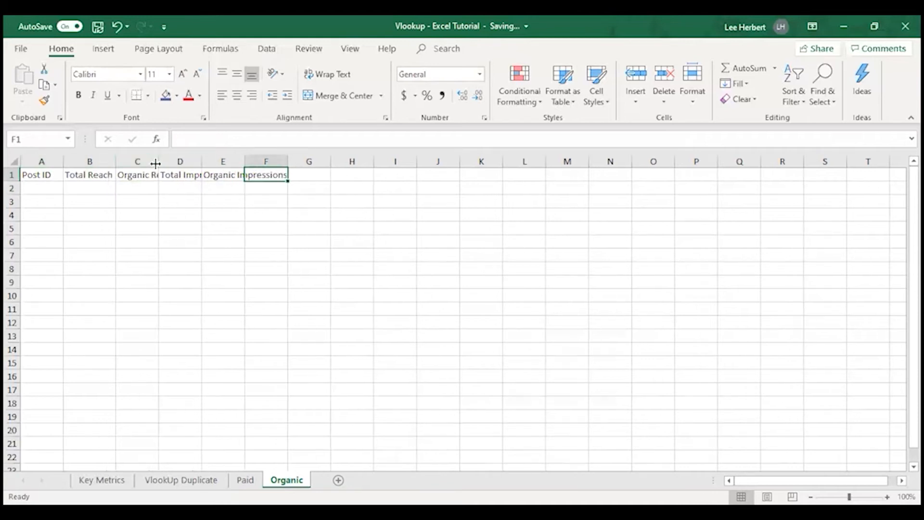
double_click(158, 162)
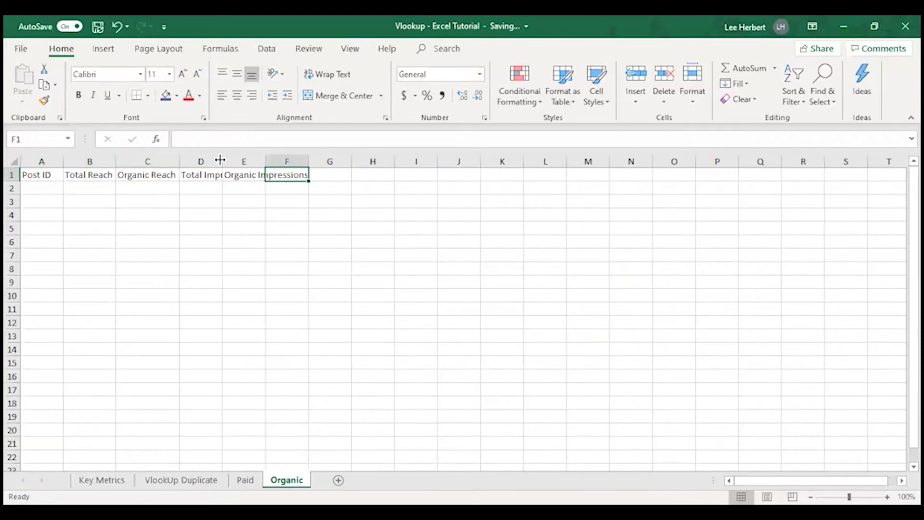
double_click(222, 161)
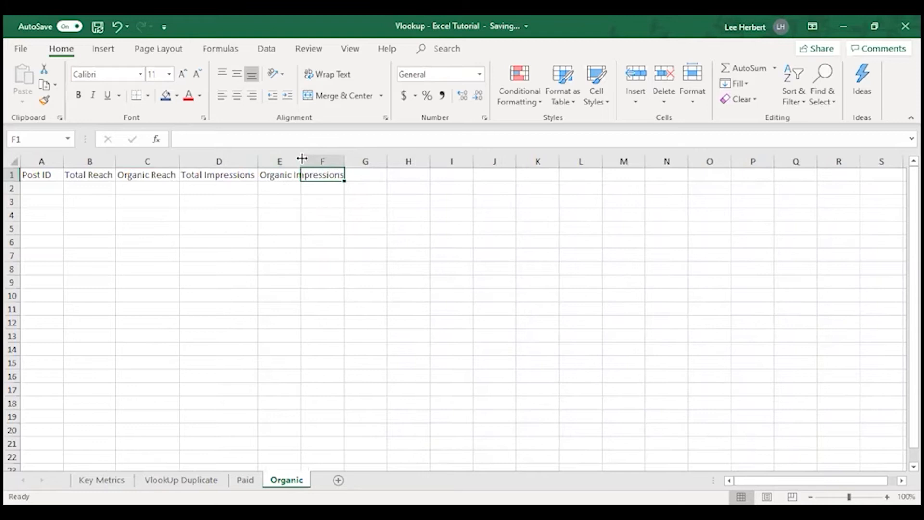
double_click(302, 159)
Step: Auto-fit the widths of columns B to E on the Paid sheet to their headers
left_click(245, 480)
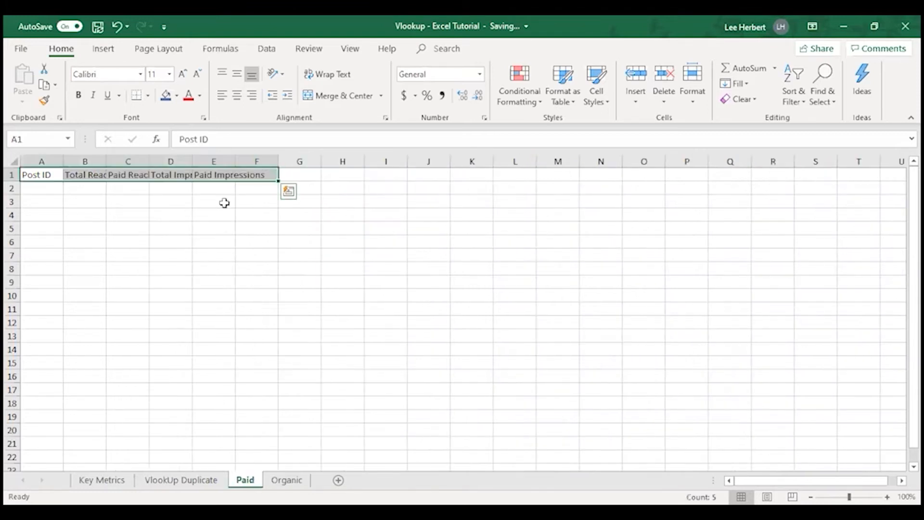
double_click(107, 161)
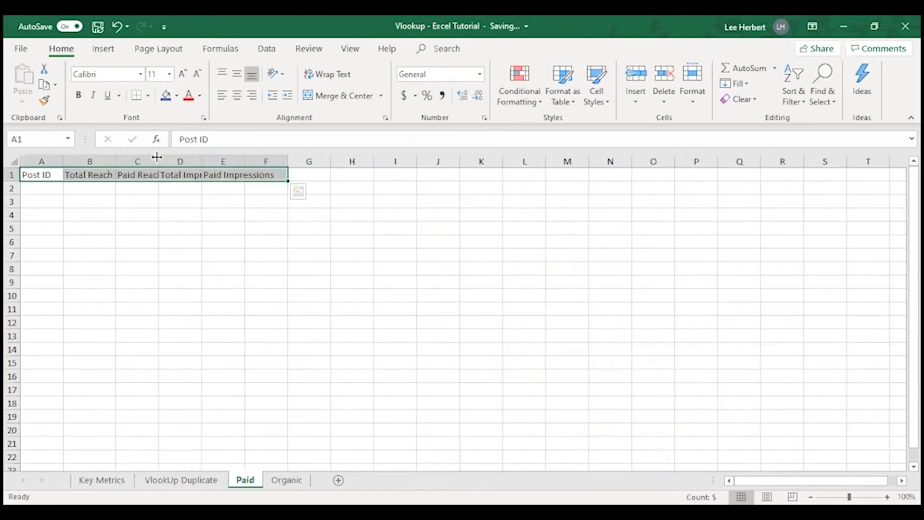
double_click(158, 159)
double_click(208, 160)
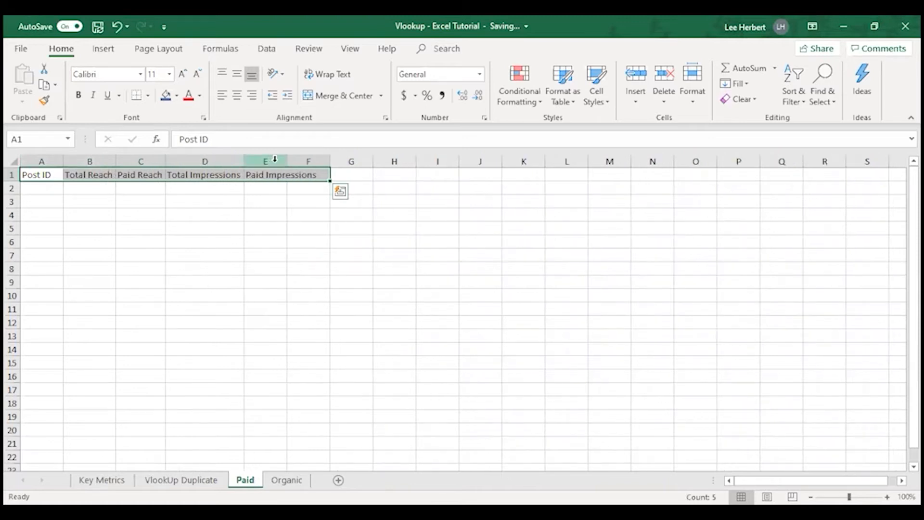
double_click(286, 164)
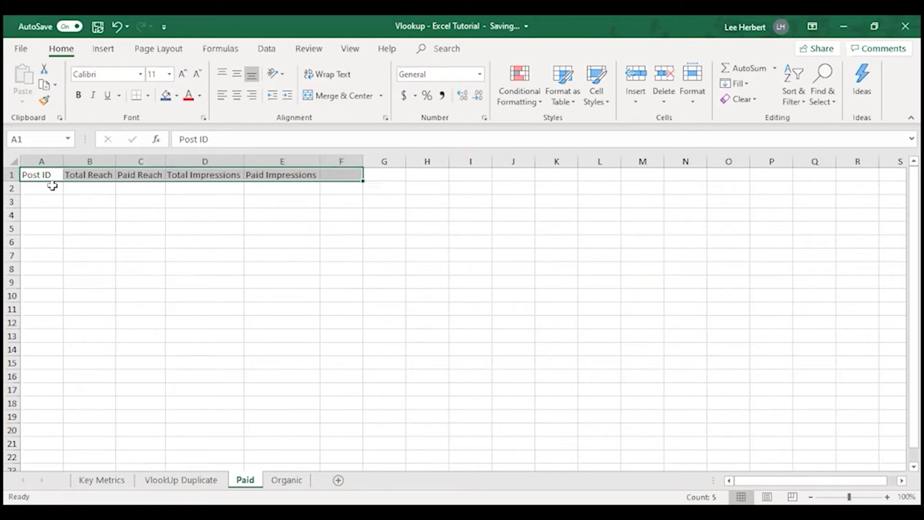
Step: Copy the Post IDs in A2:A61 of the VlookUp Duplicate sheet to the Paid sheet from cell A2, and auto-fit column A
left_click(181, 480)
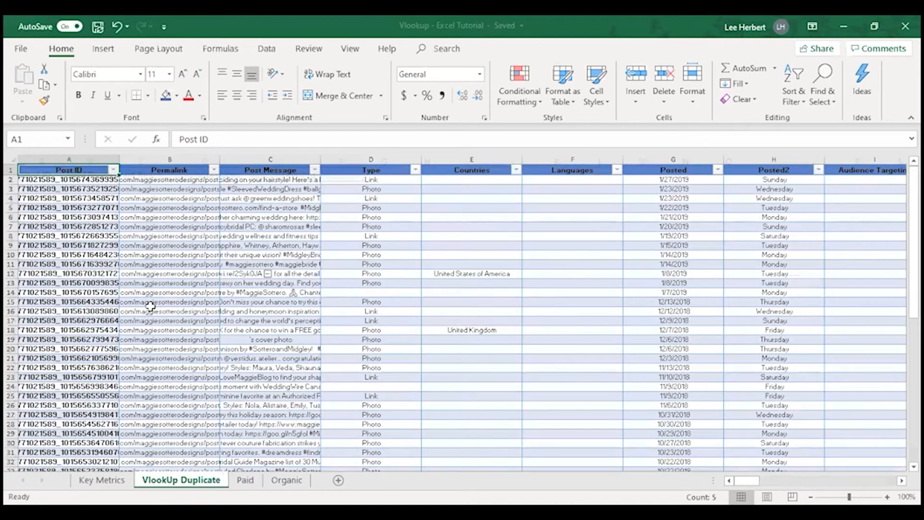
left_click_drag(72, 180, 61, 338)
key("ctrl+c")
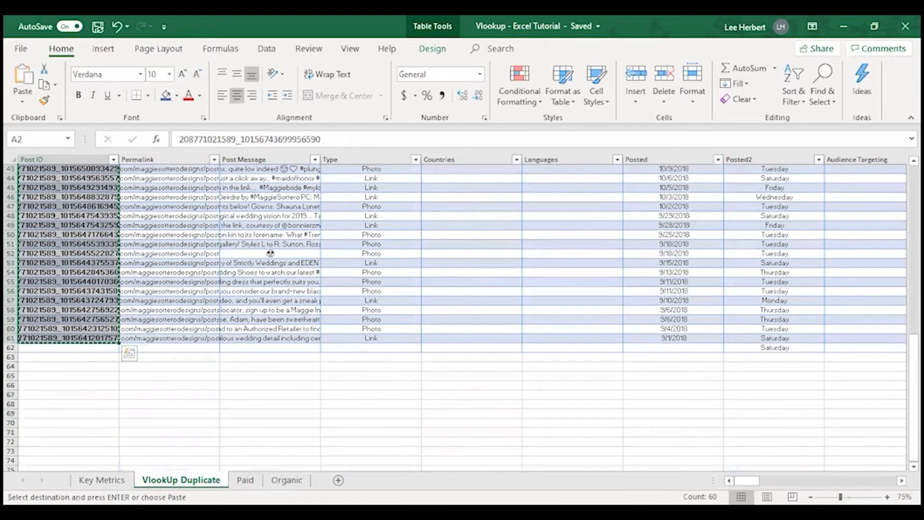
left_click(246, 480)
left_click(29, 186)
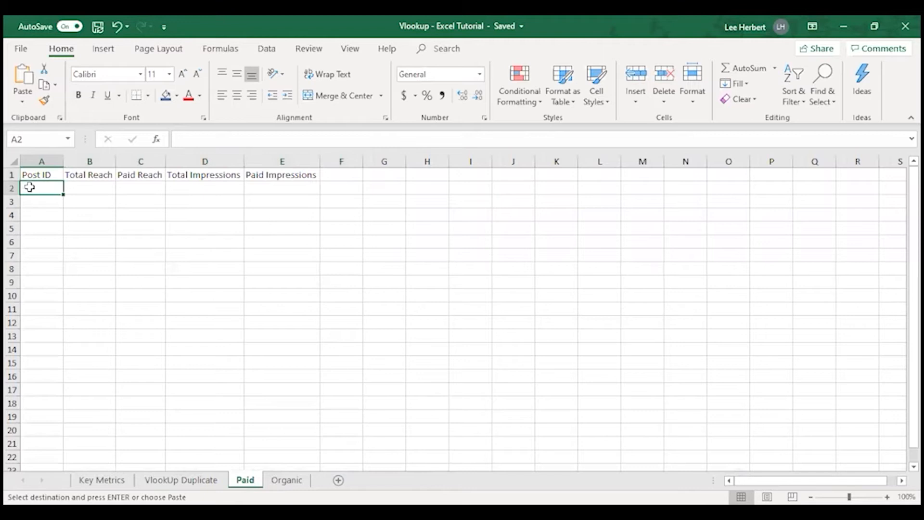
key("ctrl+v")
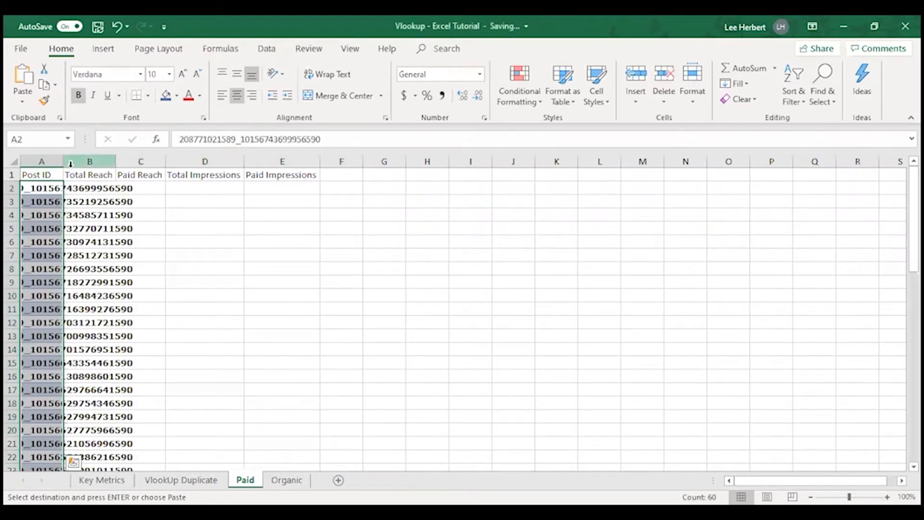
double_click(61, 162)
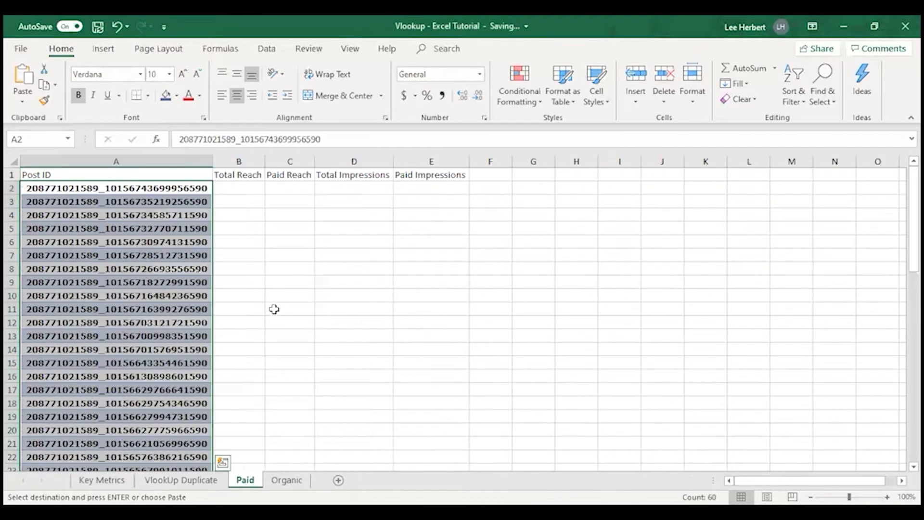
Step: Paste the copied Post IDs into the Organic sheet from cell A2 and auto-fit column A to them
left_click(287, 480)
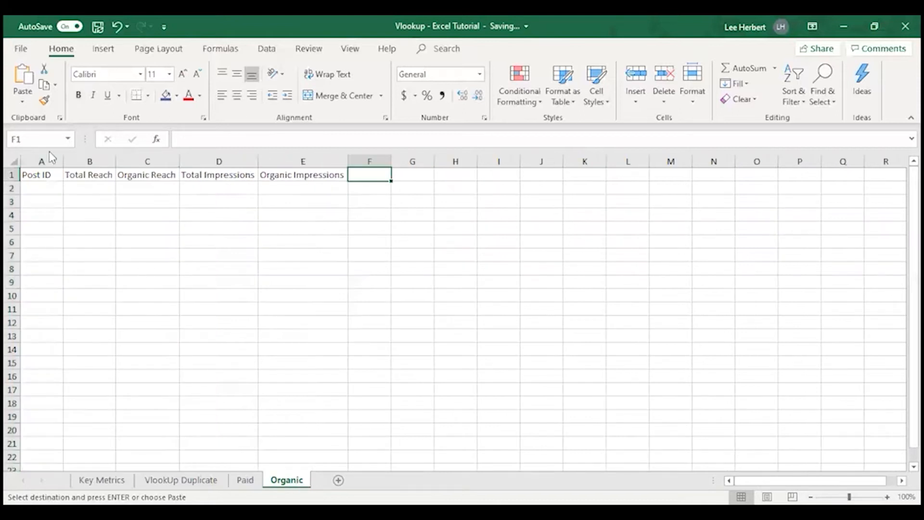
left_click(36, 184)
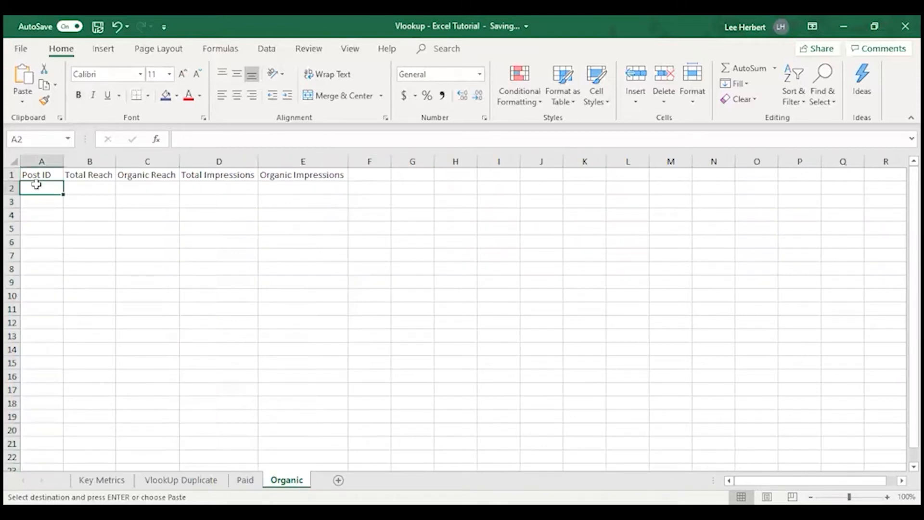
key("ctrl+v")
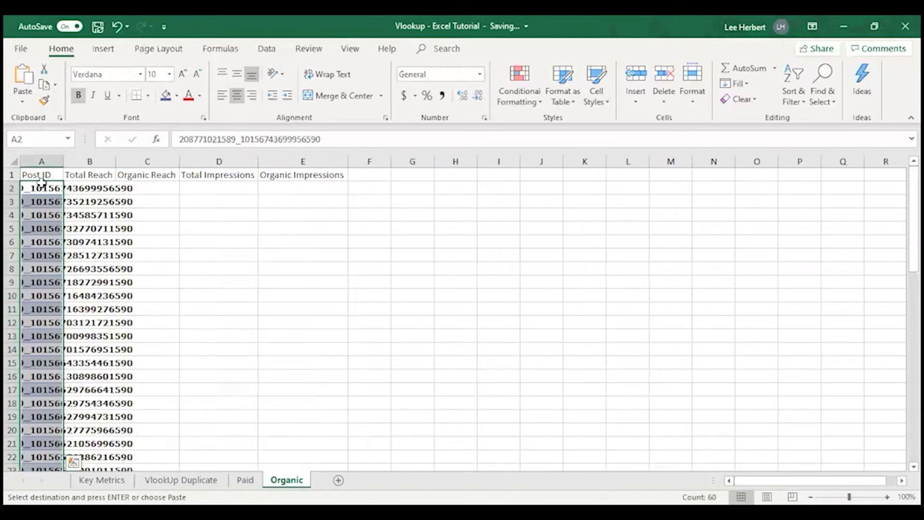
double_click(63, 160)
left_click(277, 285)
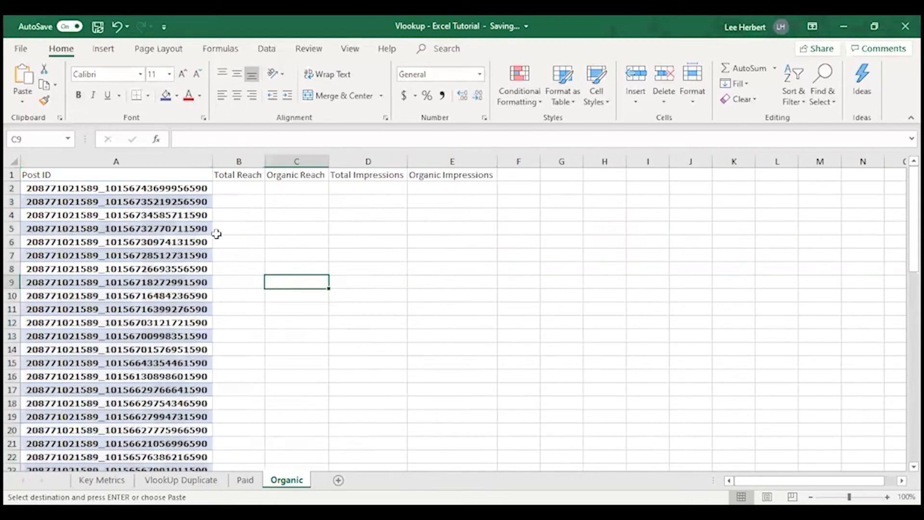
Step: Compare the Post IDs in column A across the Organic, Paid and VlookUp Duplicate sheets
left_click(166, 188)
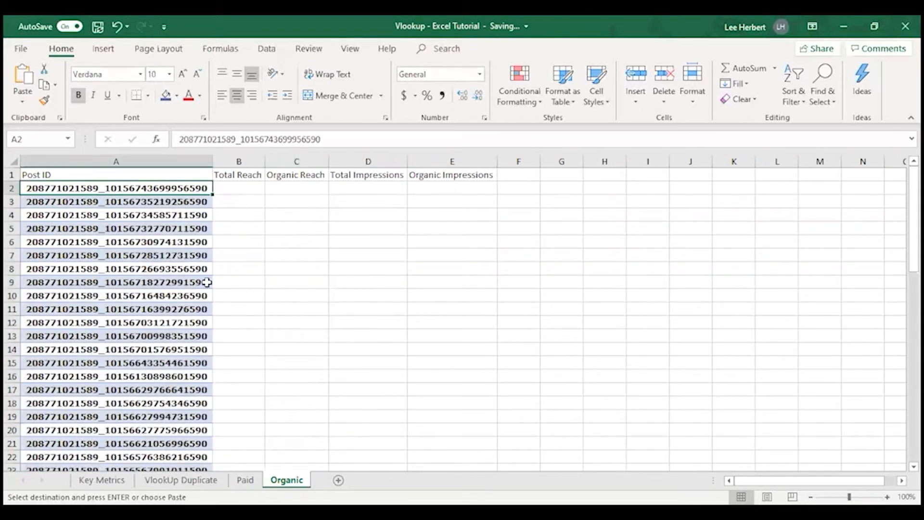
left_click(245, 480)
left_click(181, 480)
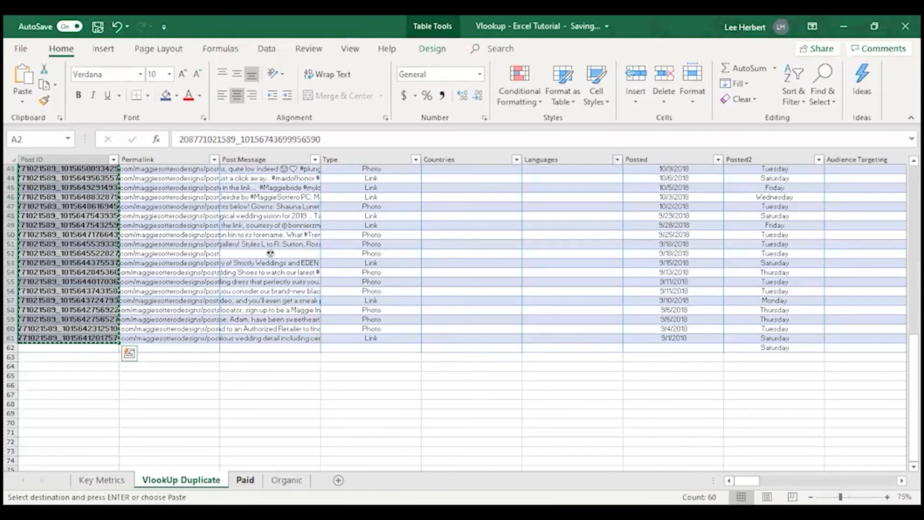
left_click(245, 480)
left_click(115, 189)
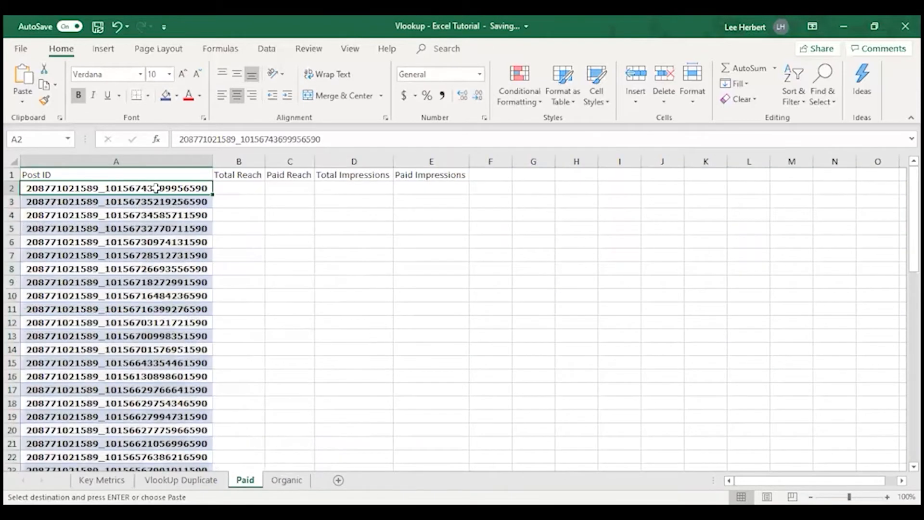
left_click(287, 480)
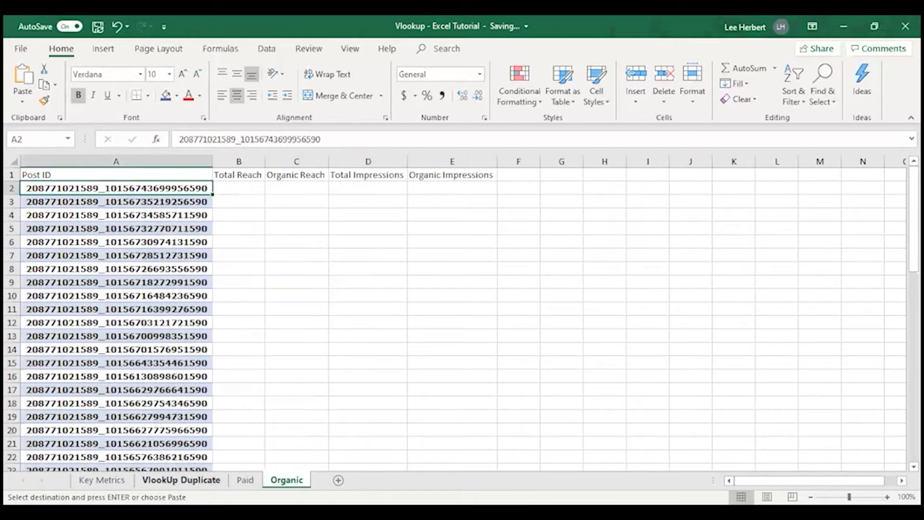
left_click(182, 480)
scroll(63, 212, "up", 14)
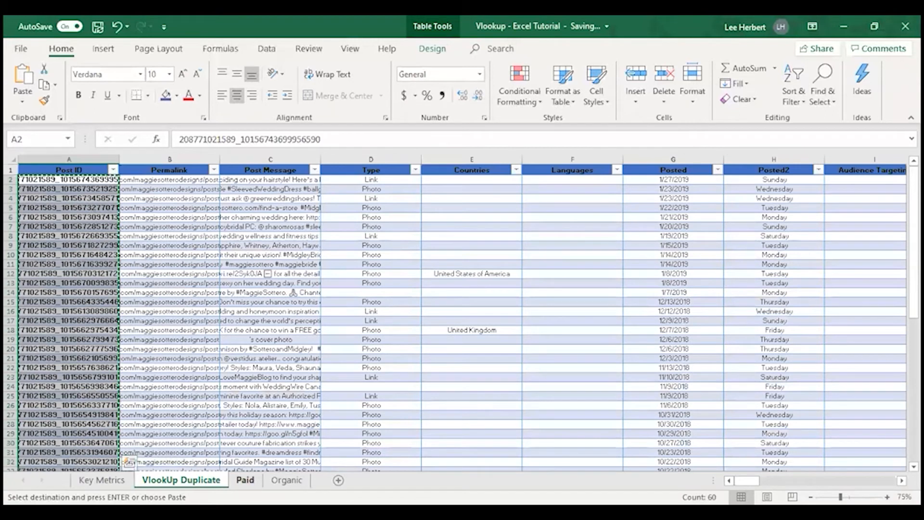
left_click(245, 480)
left_click(181, 480)
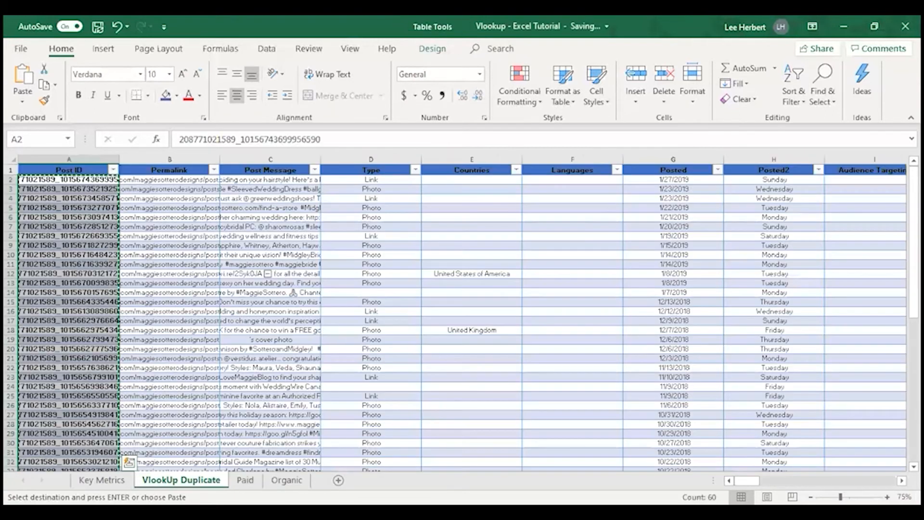
key("ctrl+Page_Down")
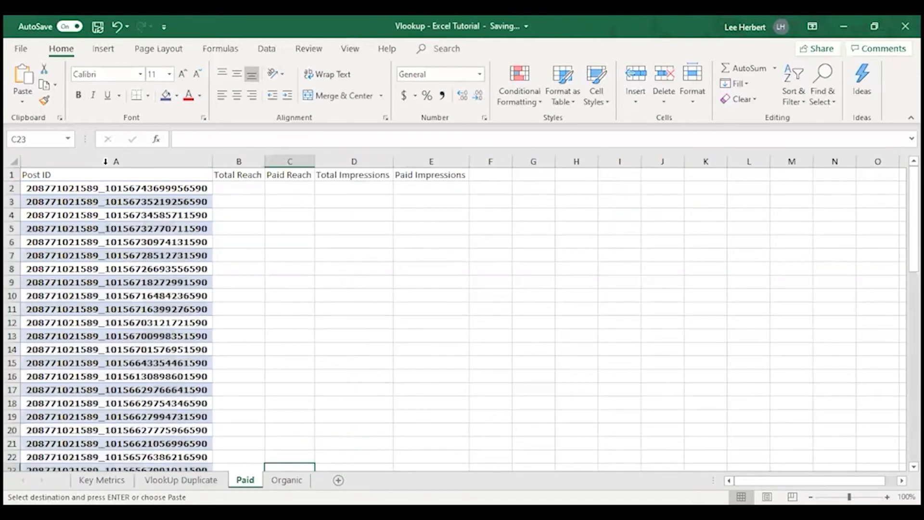
Step: Review the empty reach and impressions cells in row 2 of the Paid and Organic sheets
left_click(125, 189)
left_click(238, 191)
left_click(304, 190)
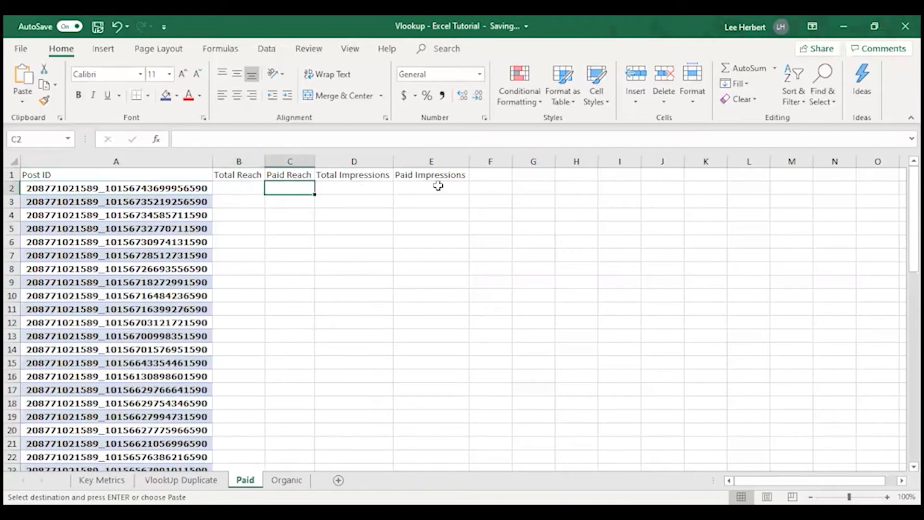
left_click(438, 188)
left_click(298, 481)
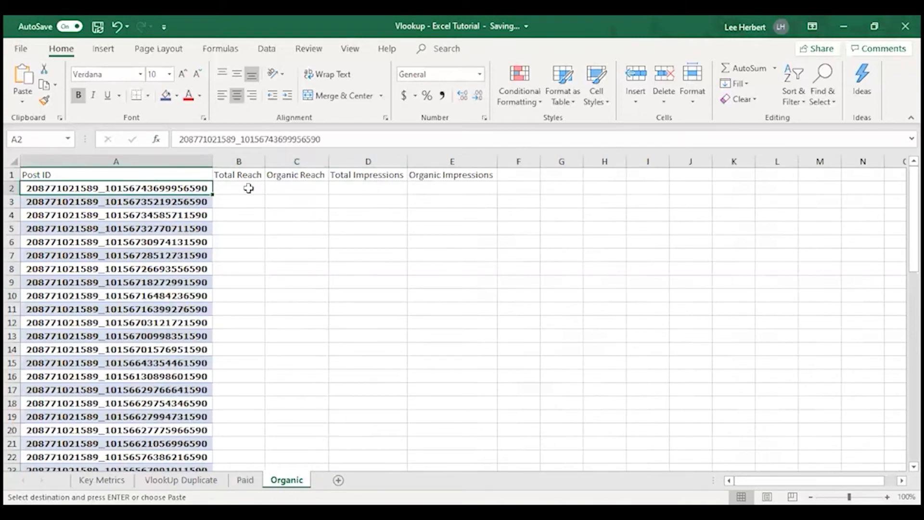
left_click(248, 188)
left_click(296, 187)
left_click(369, 188)
left_click(468, 188)
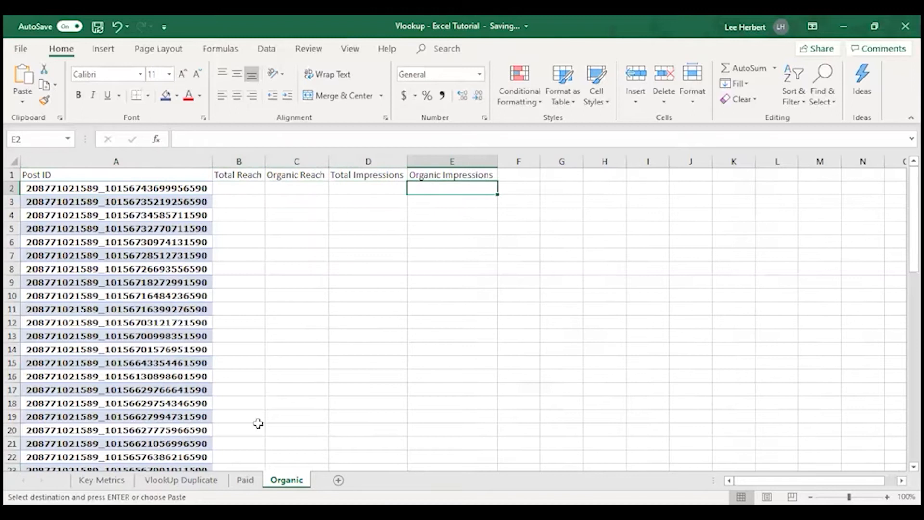
left_click(244, 480)
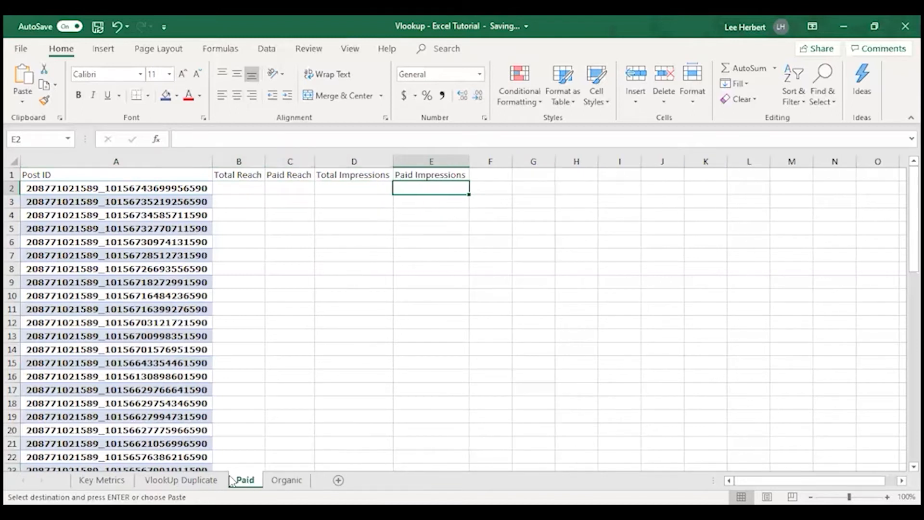
left_click(289, 480)
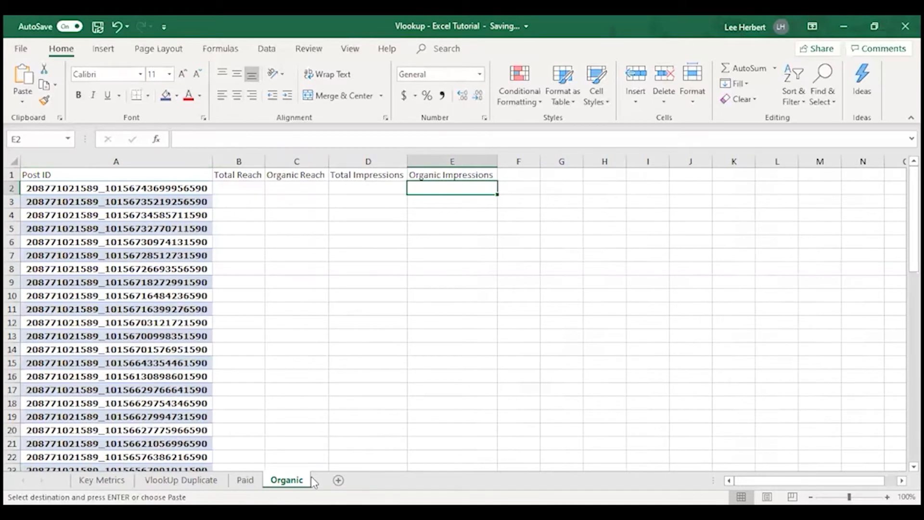
left_click(243, 187)
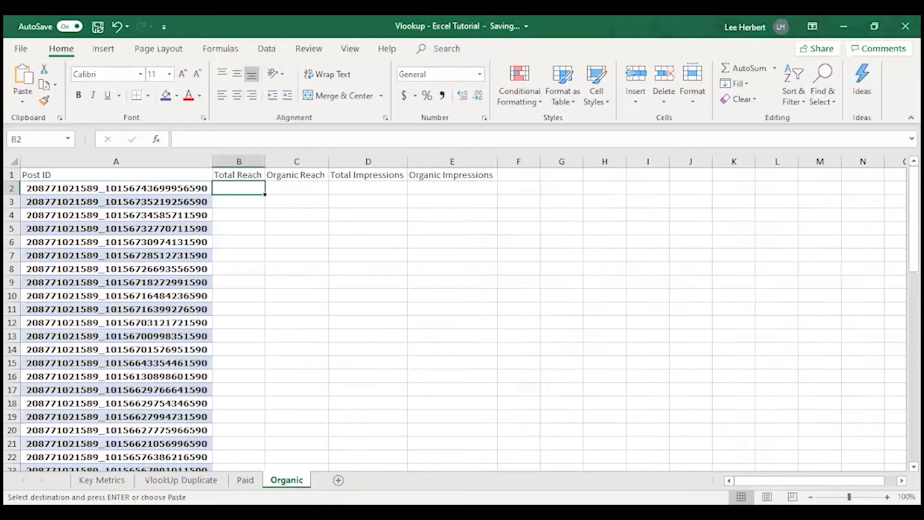
Step: Examine the column order of the VlookUp Duplicate sheet, starting from Post ID through Permalink, Post Message and Type
left_click(193, 480)
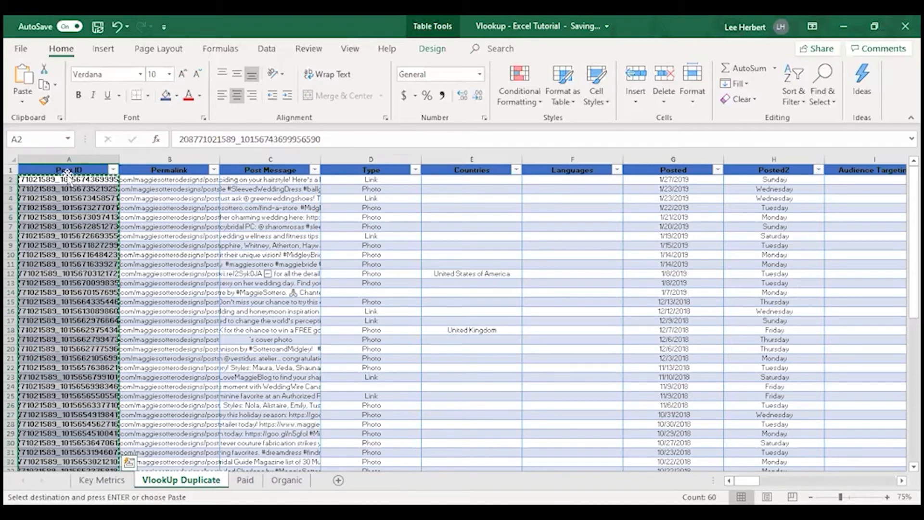
left_click(31, 159)
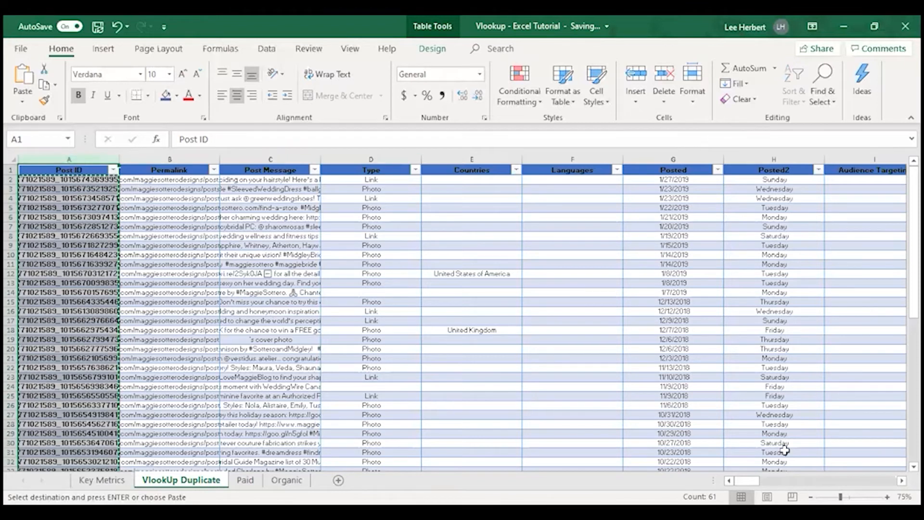
left_click_drag(747, 480, 713, 448)
double_click(88, 159)
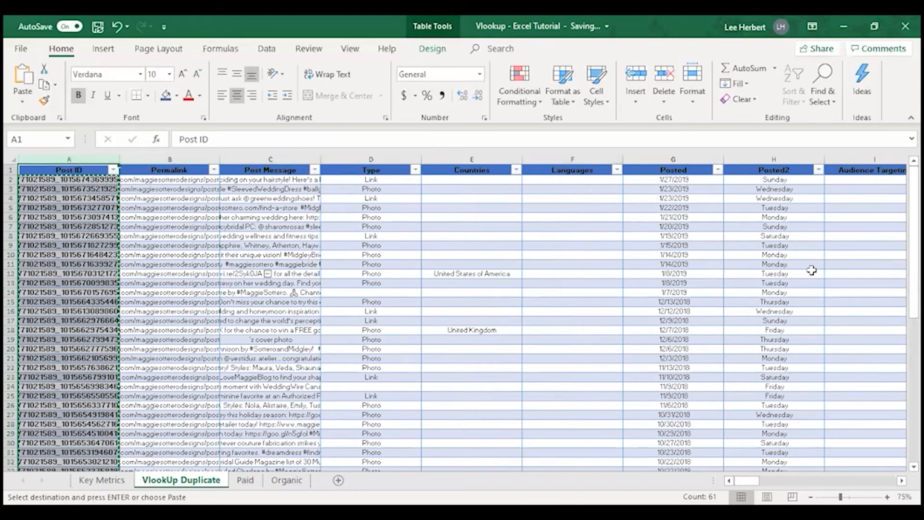
mouse_move(758, 483)
left_mouse_down()
mouse_move(780, 481)
mouse_move(747, 481)
left_mouse_up()
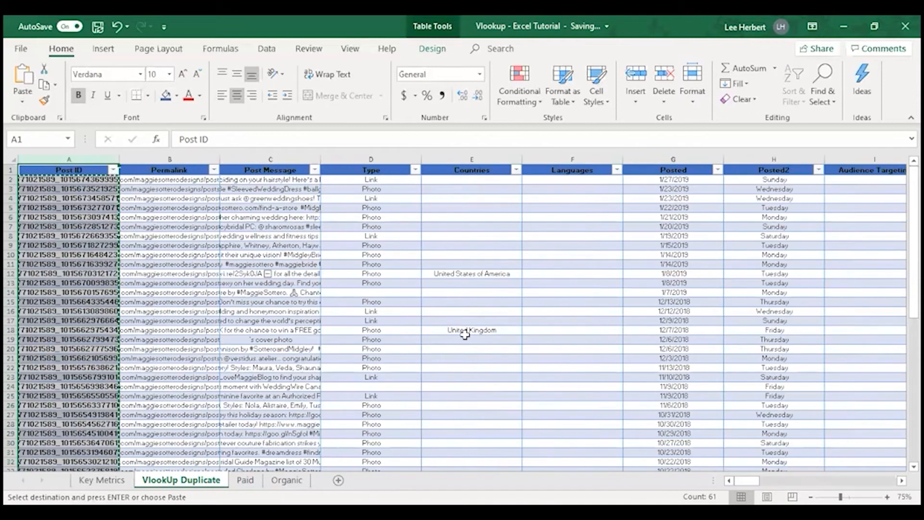
left_click(117, 180)
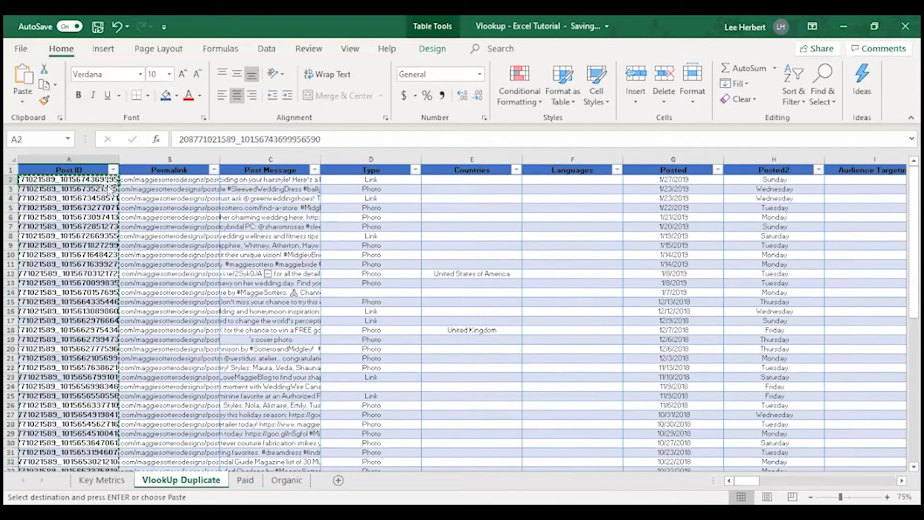
left_click(180, 180)
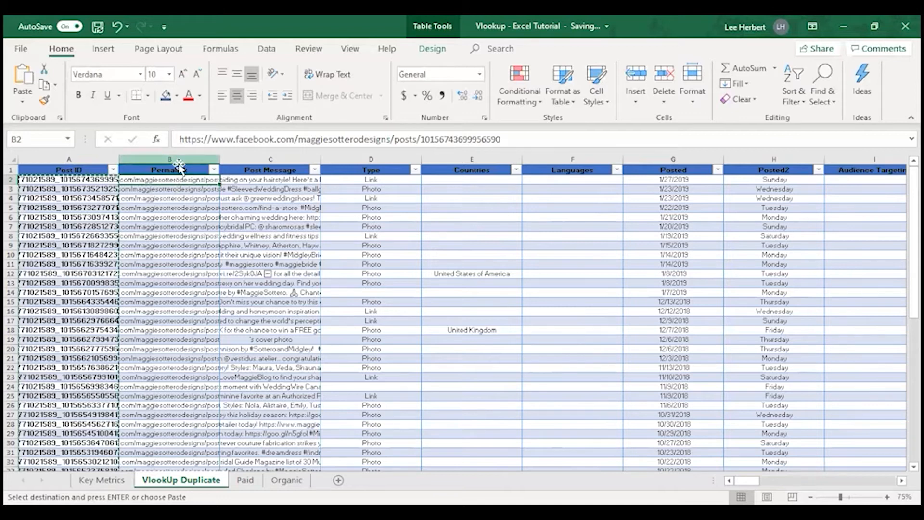
left_click(273, 157)
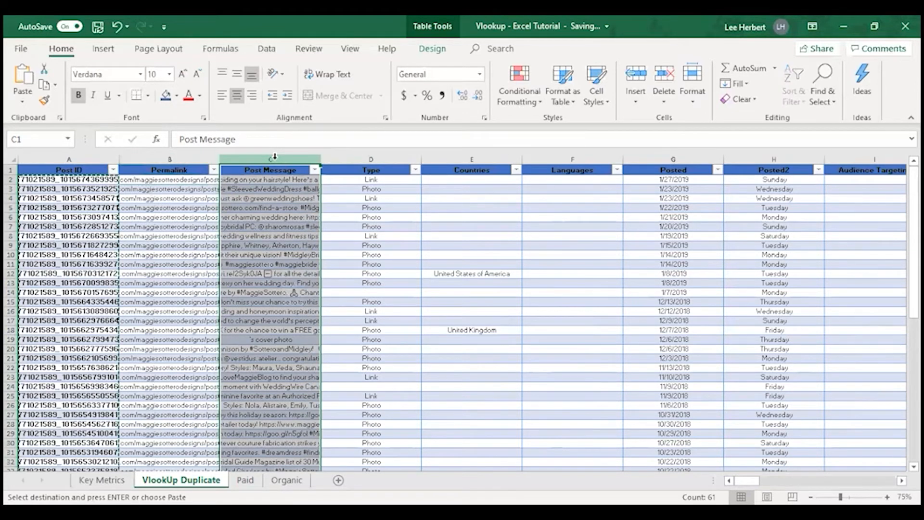
left_click(376, 158)
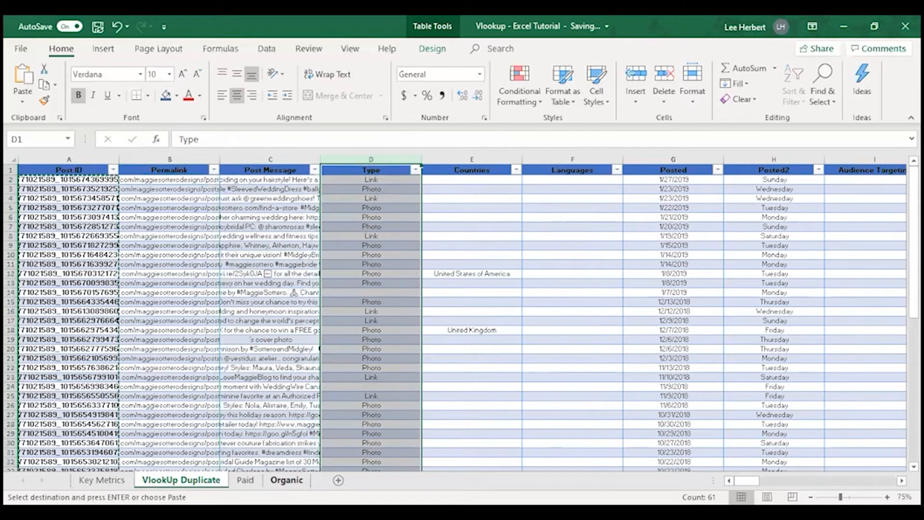
Step: Start a VLOOKUP formula in cell B2 of the Organic sheet, under Total Reach
left_click(287, 480)
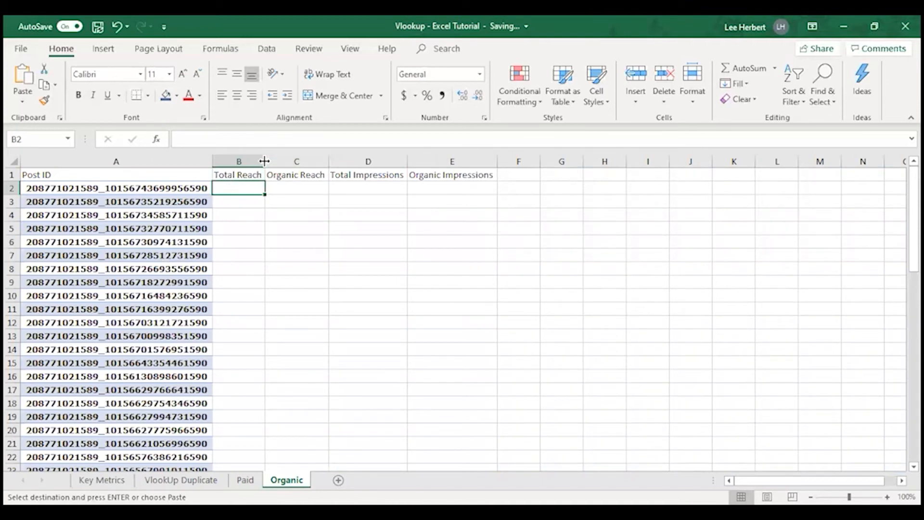
left_click(207, 136)
type("+")
key("BackSpace")
type("=")
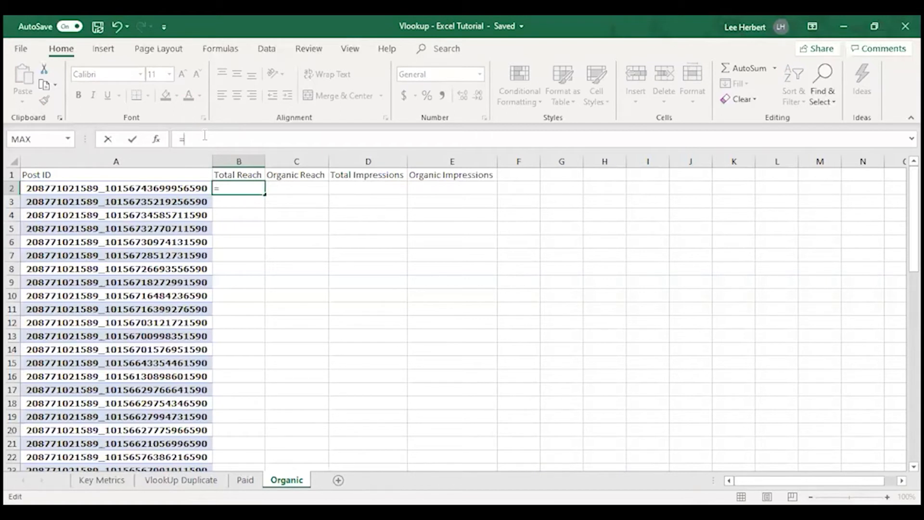
type("\\")
key("BackSpace")
type("V")
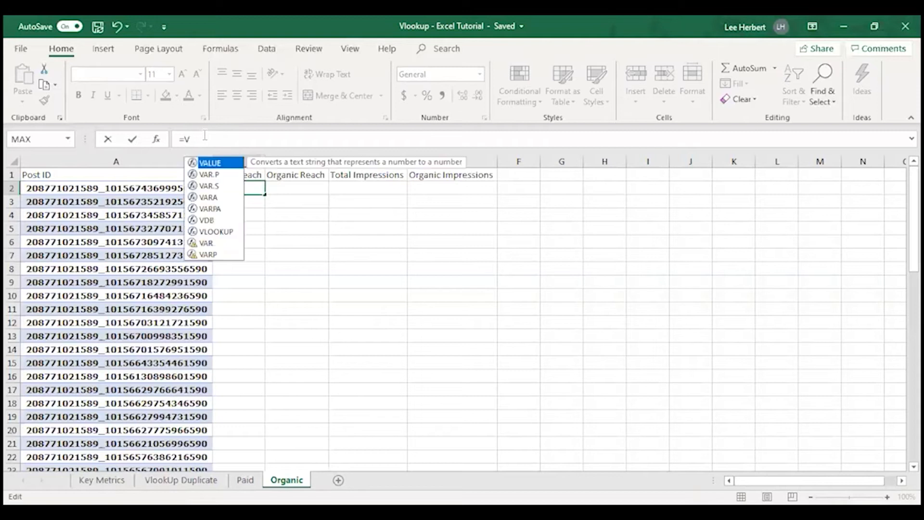
double_click(220, 232)
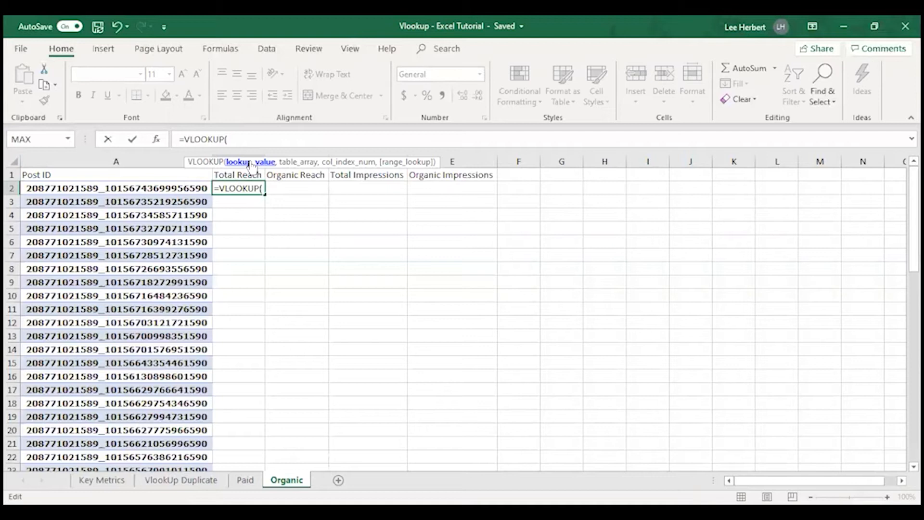
left_click(181, 480)
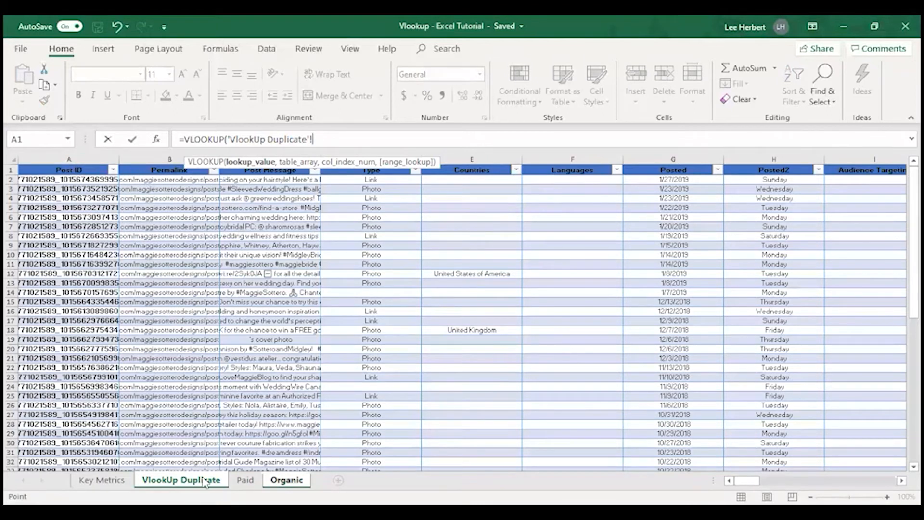
left_click(246, 480)
left_click(272, 481)
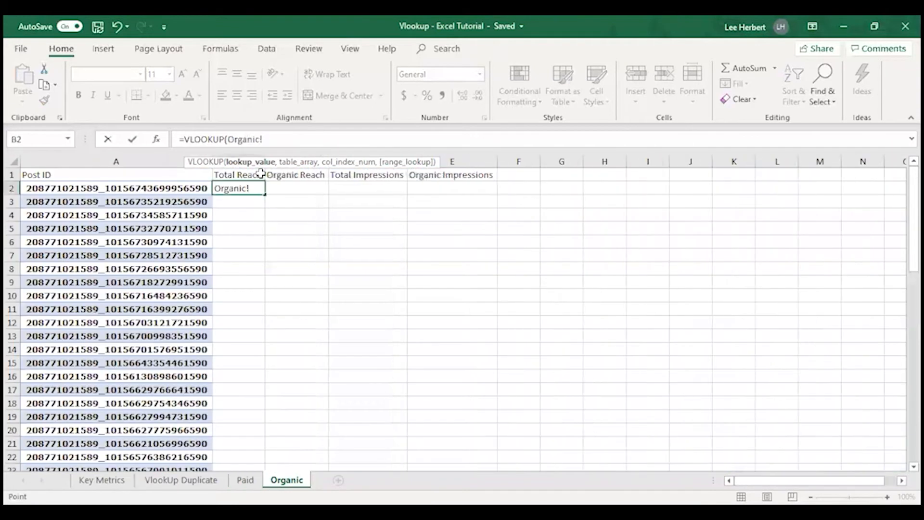
key("BackSpace")
key("BackSpace")
key("BackSpace")
key("BackSpace")
key("BackSpace")
key("BackSpace")
key("BackSpace")
key("BackSpace")
Step: Set A2 as the lookup value of the VLOOKUP formula in B2
type("A")
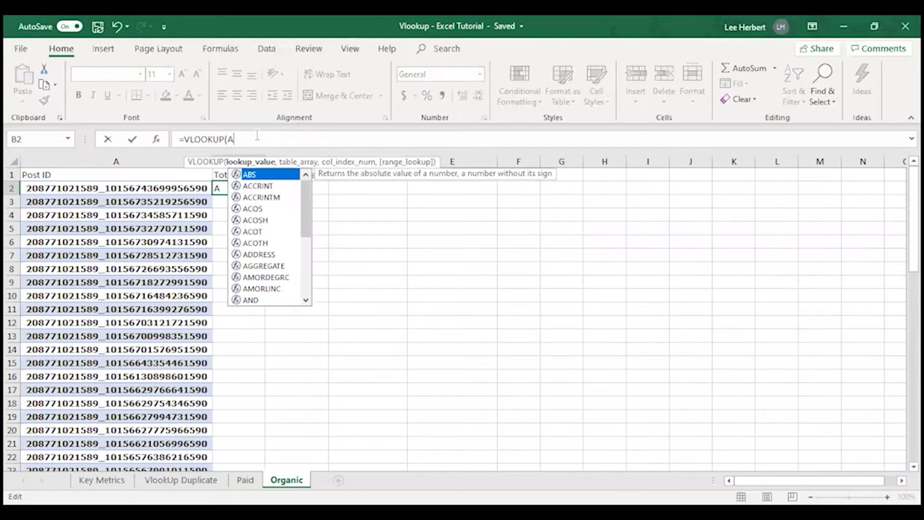
type("2")
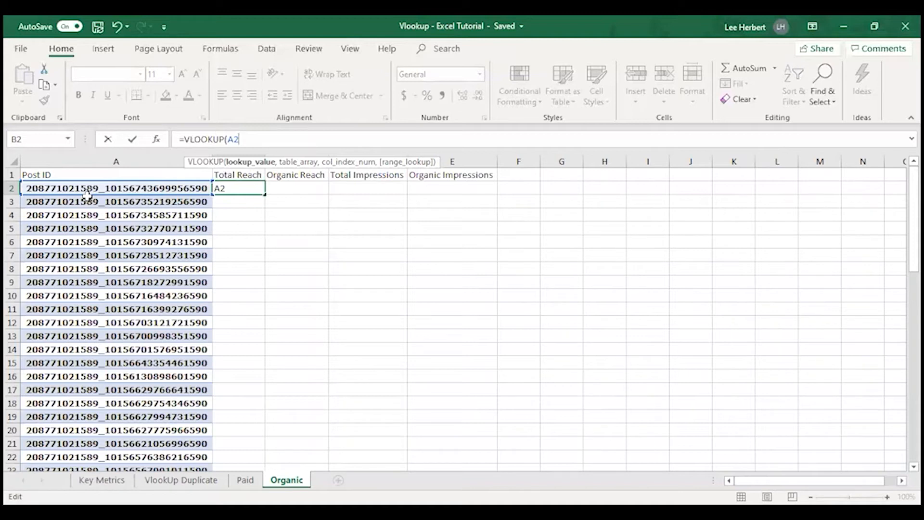
type(",")
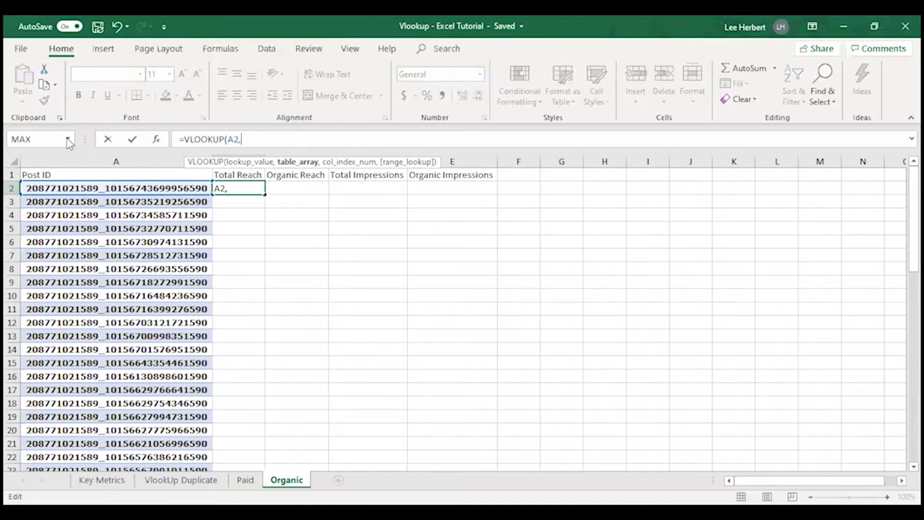
left_click(182, 480)
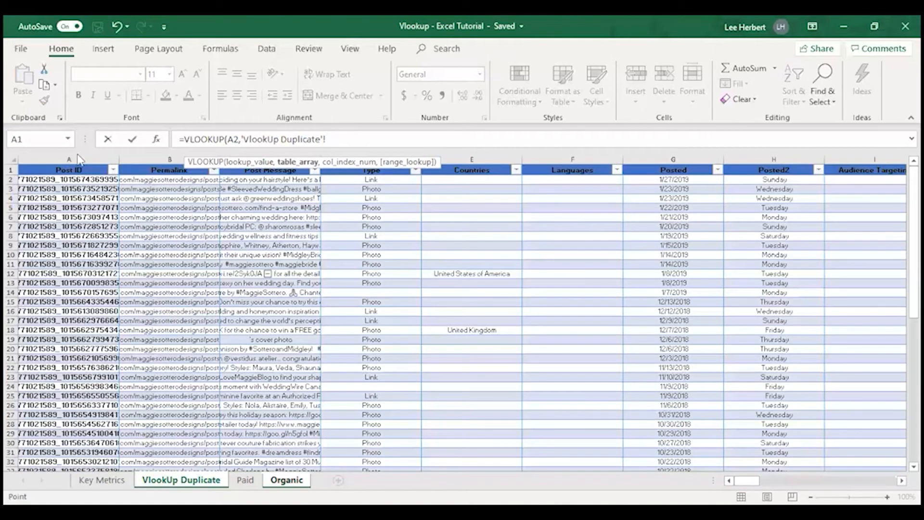
left_click(68, 139)
left_click(68, 140)
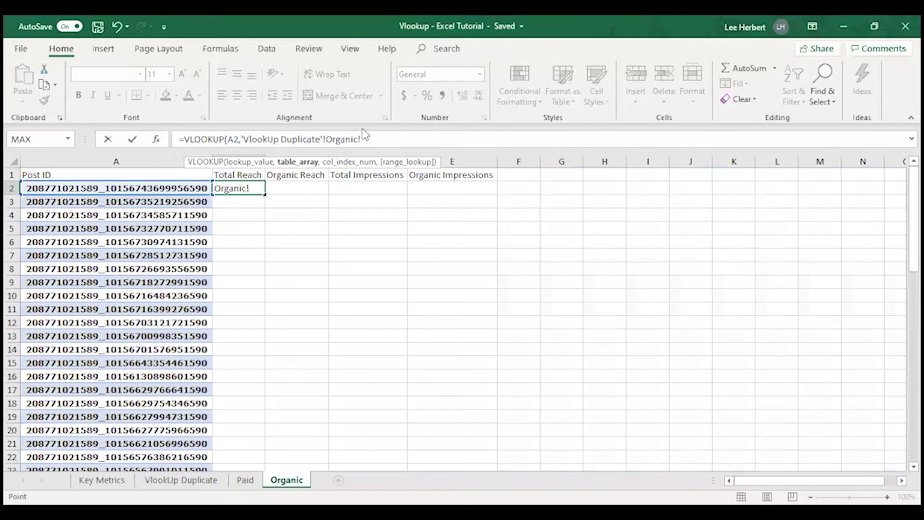
key("BackSpace")
key("BackSpace")
key("BackSpace")
key("BackSpace")
key("BackSpace")
key("BackSpace")
key("BackSpace")
key("BackSpace")
key("BackSpace")
key("BackSpace")
key("BackSpace")
key("BackSpace")
key("BackSpace")
key("BackSpace")
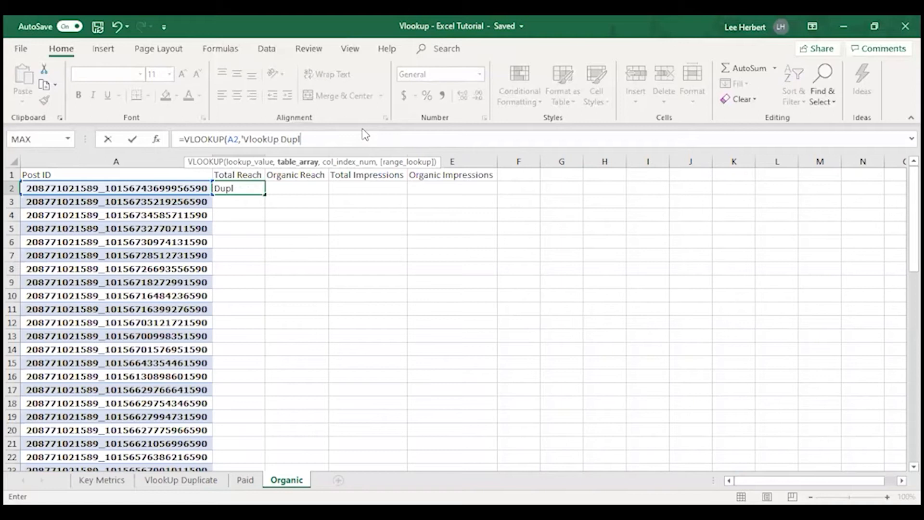
key("BackSpace")
key("BackSpace")
key("BackSpace")
key("BackSpace")
key("BackSpace")
key("BackSpace")
key("BackSpace")
key("BackSpace")
key("BackSpace")
key("BackSpace")
key("BackSpace")
key("BackSpace")
key("BackSpace")
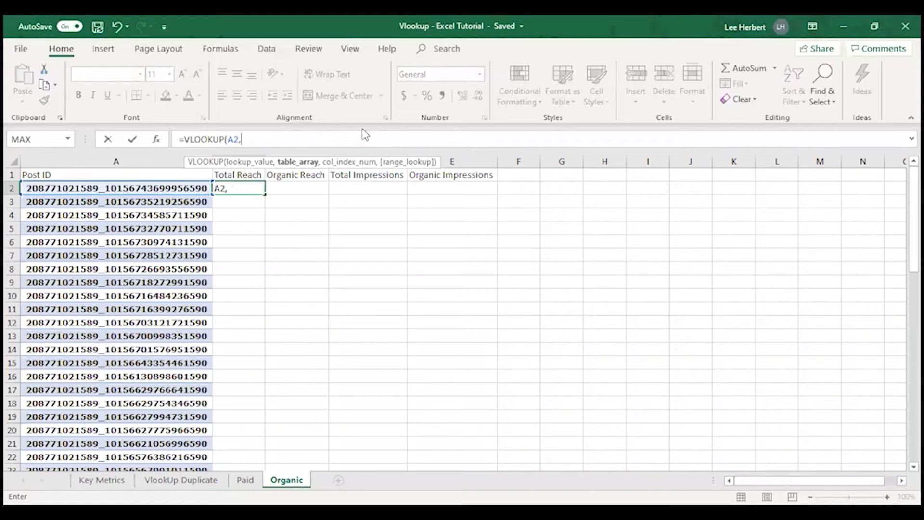
Step: Set Table57 as the table array of the VLOOKUP formula in B2
type("T")
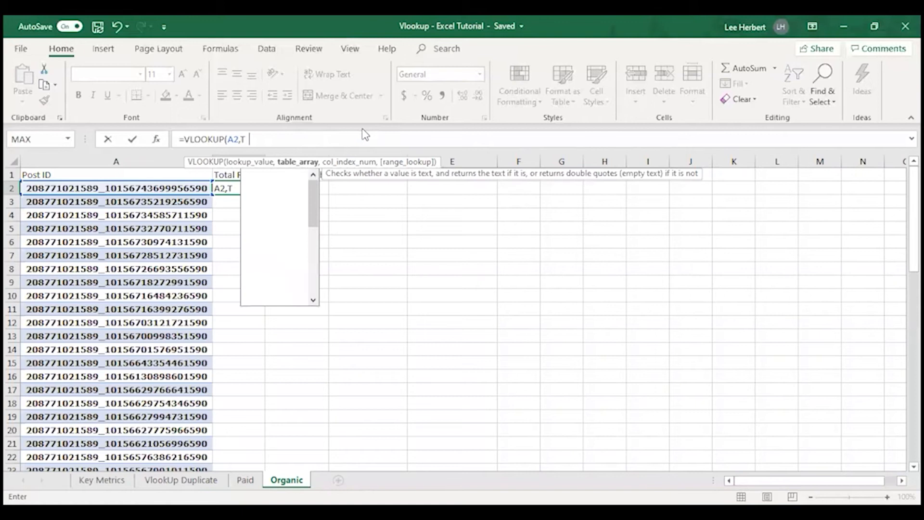
type("able")
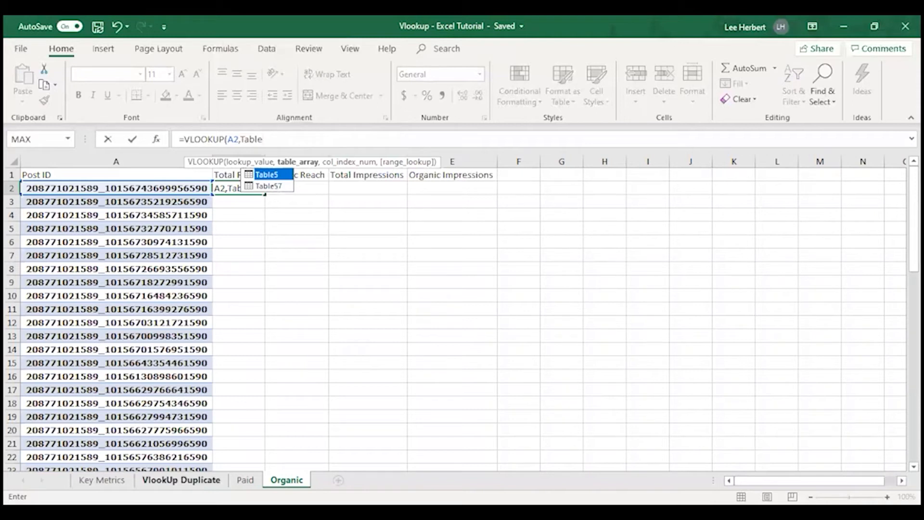
left_click(278, 187)
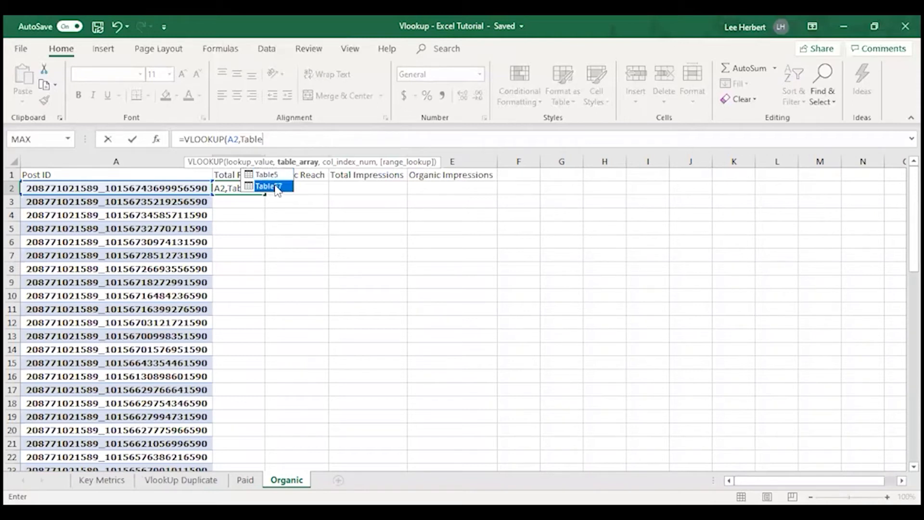
double_click(277, 187)
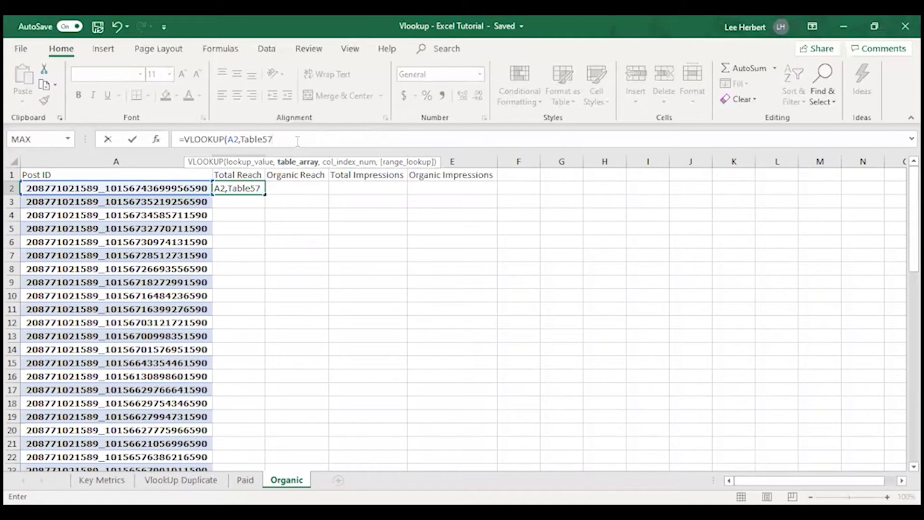
type(",")
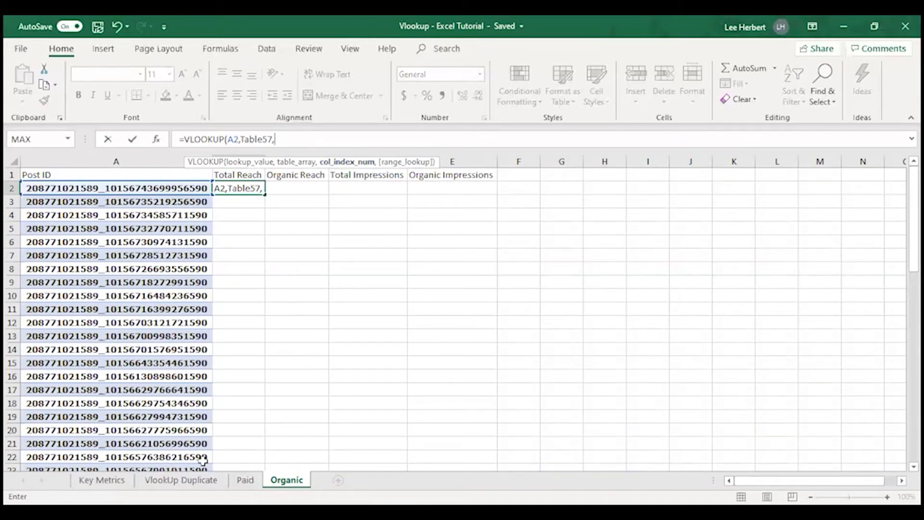
Step: Check the column position of Lifetime Post Total Reach in the VlookUp Duplicate sheet, and remove the stray sheet reference from the formula
left_click(202, 480)
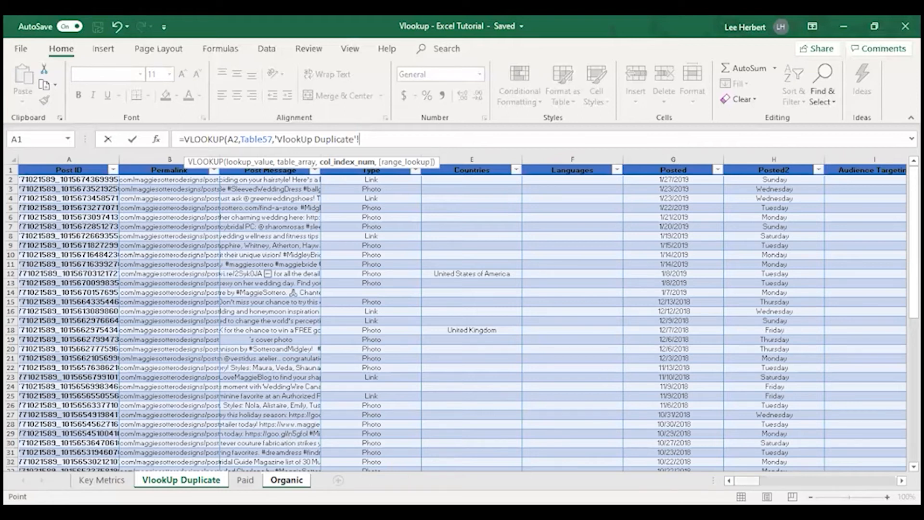
scroll(732, 248, "right", 5)
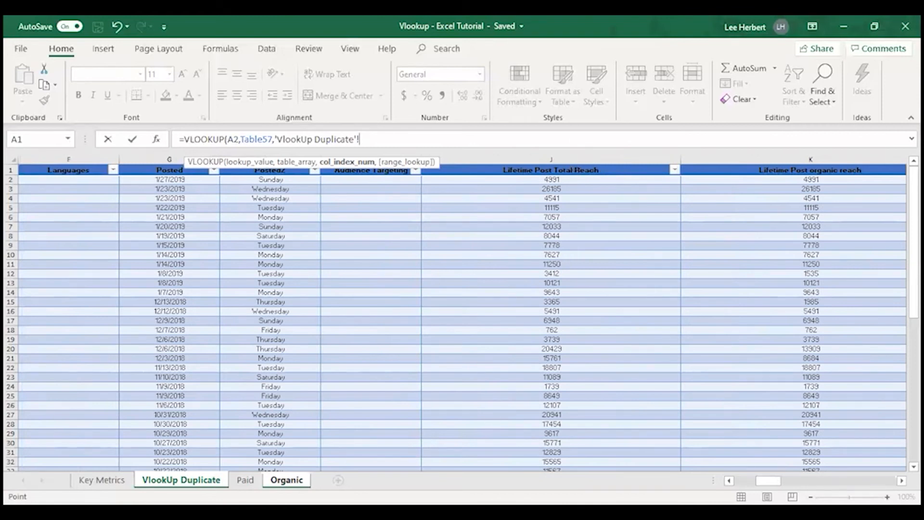
left_click(287, 480)
key("BackSpace")
key("BackSpace")
key("BackSpace")
key("BackSpace")
key("BackSpace")
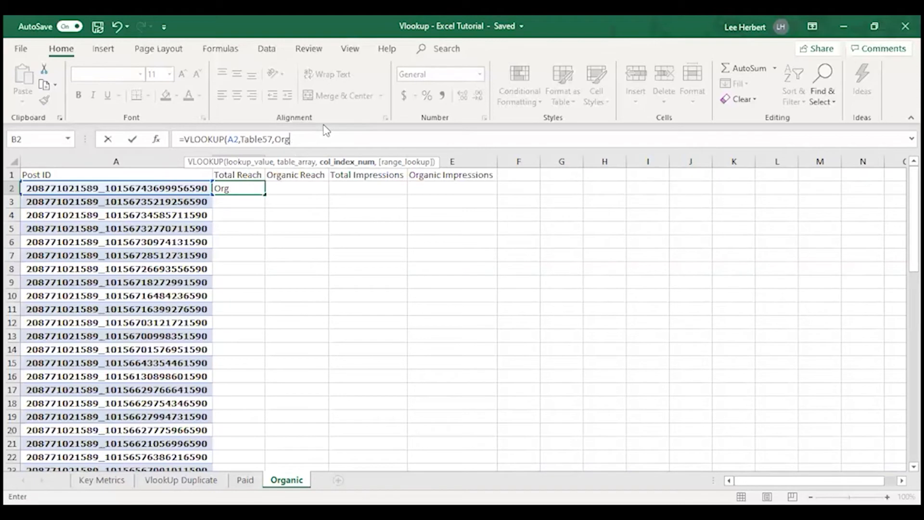
key("BackSpace")
key("BackSpace")
key("BackSpace")
key("BackSpace")
Step: Complete the B2 formula with column index 10 and FALSE for an exact match, giving =VLOOKUP(A2,Table57,10,FALSE)
type(",10")
type(",")
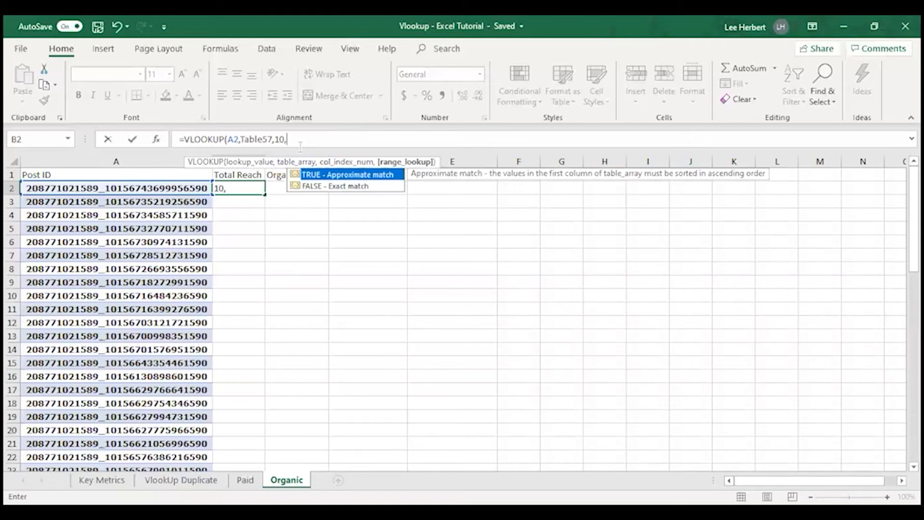
type("False)")
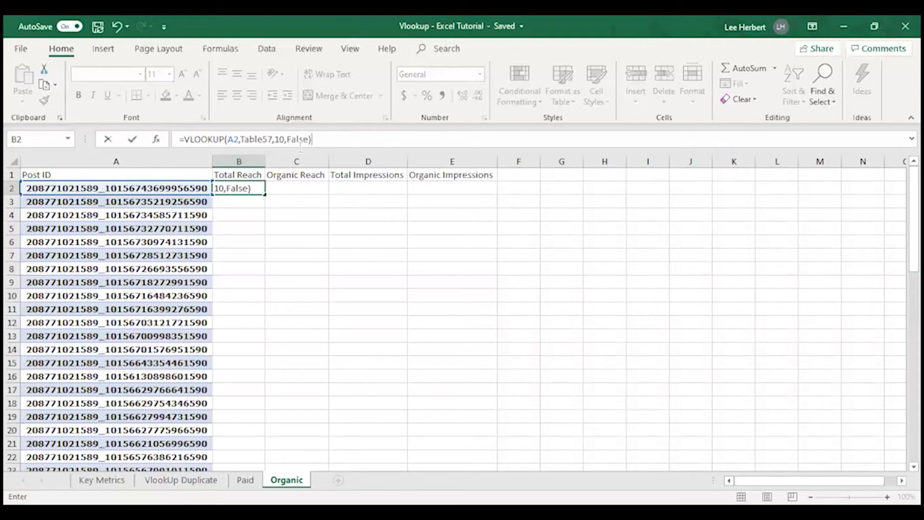
key("Left")
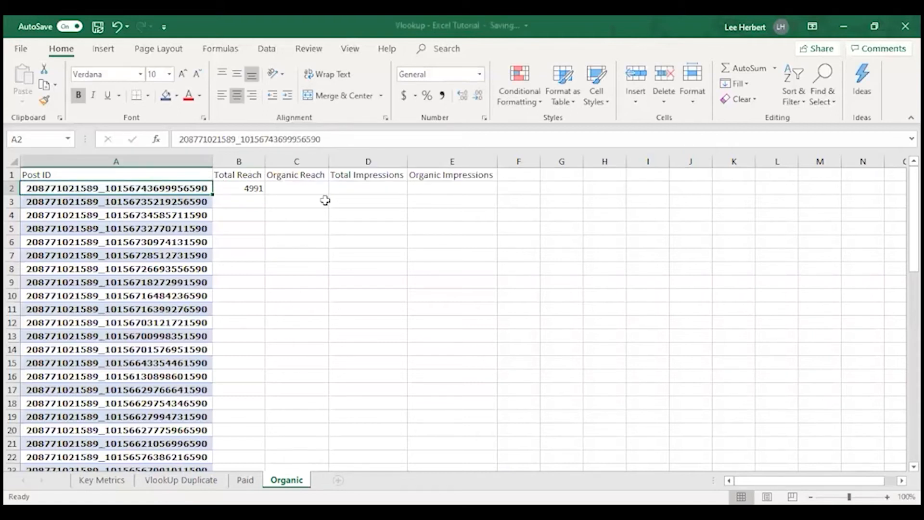
Step: Make the lookup column absolute in the B2 formula by changing its lookup value to $A2
left_click(243, 188)
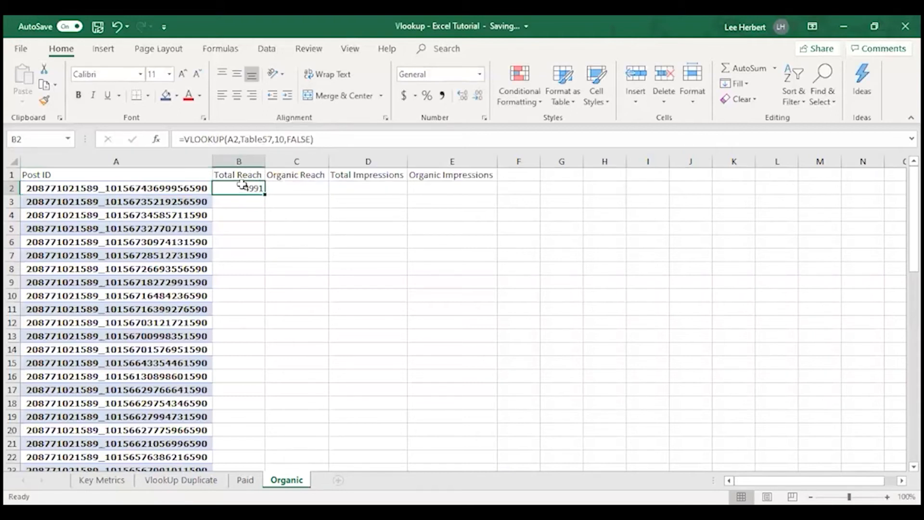
left_click(229, 139)
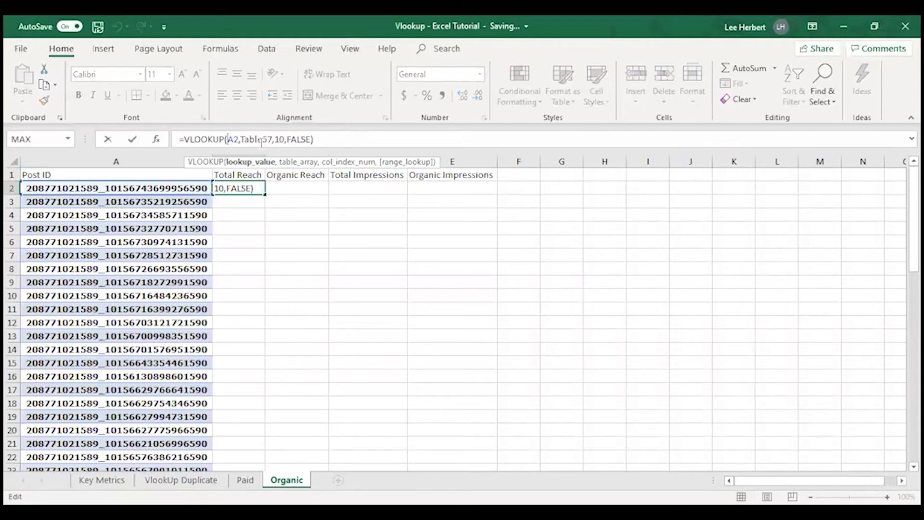
type("$")
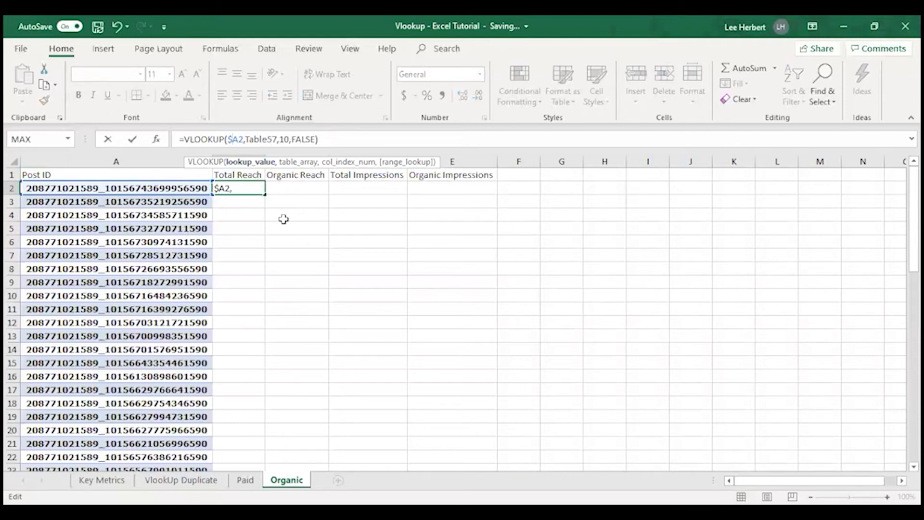
left_click(279, 201)
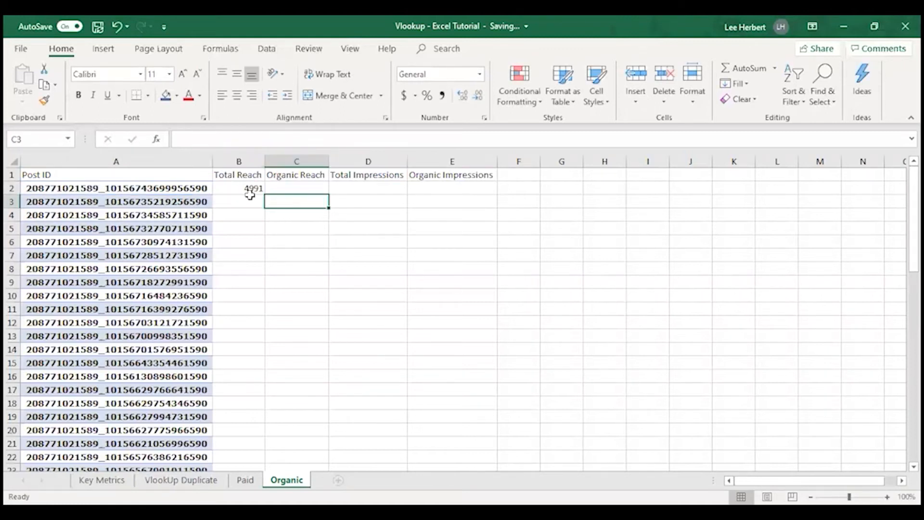
Step: Fill the Total Reach formula from B2 down column B to row 61
left_click(249, 187)
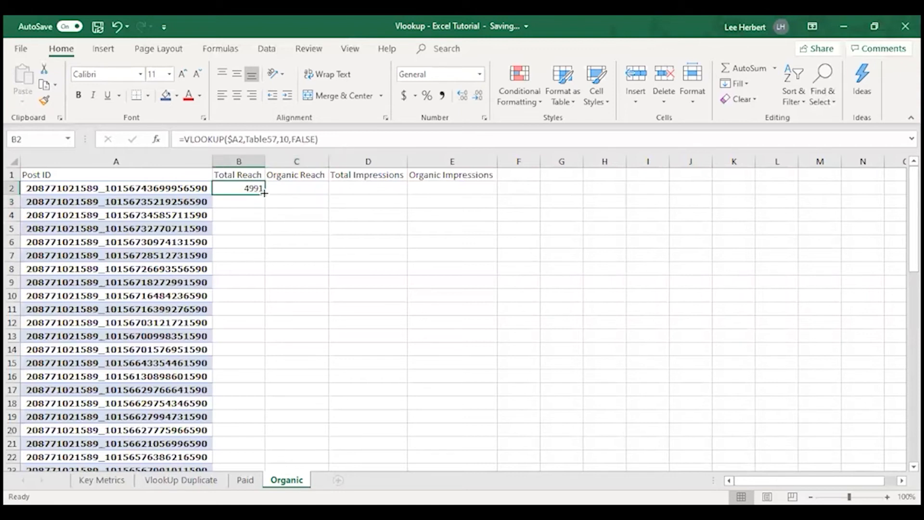
left_click_drag(264, 193, 268, 455)
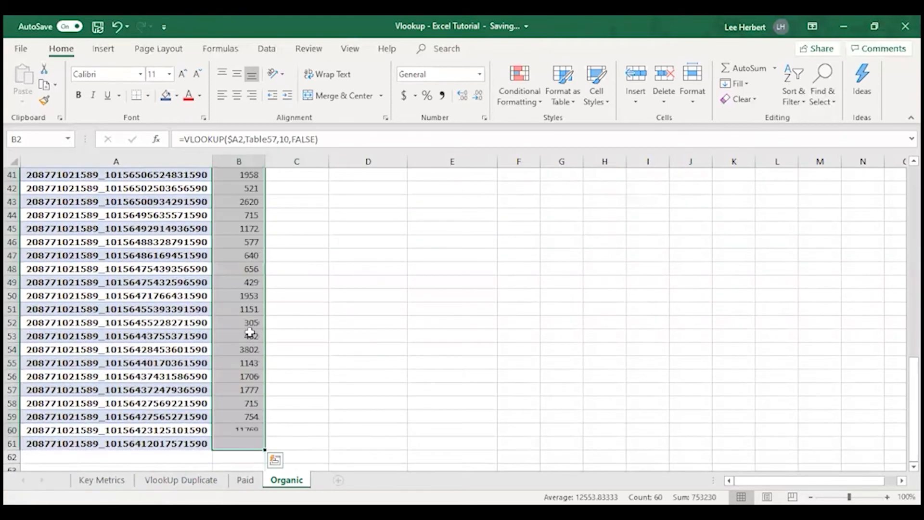
left_click(295, 291)
Step: Copy the Total Reach formula from B2 into C2:E2 for Organic Reach, Total Impressions and Organic Impressions
scroll(237, 286, "up", 4)
scroll(237, 286, "up", 10)
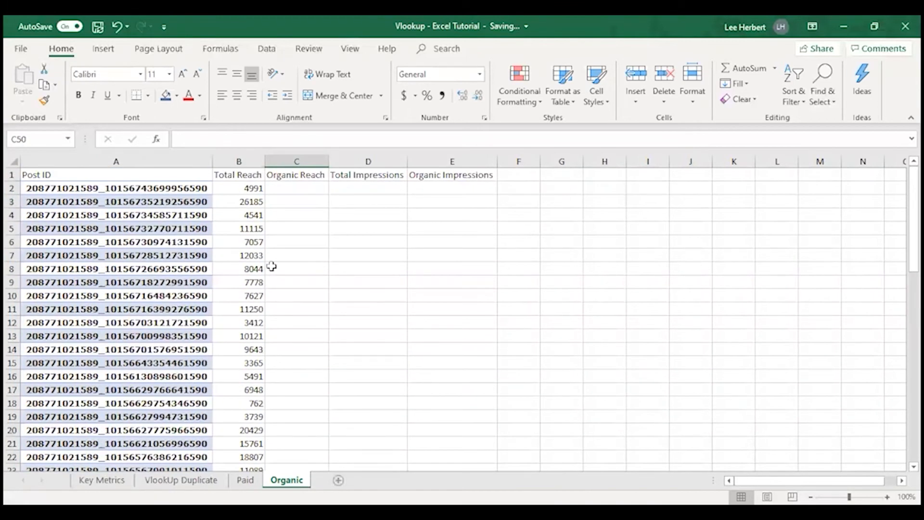
left_click(250, 188)
key("ctrl+c")
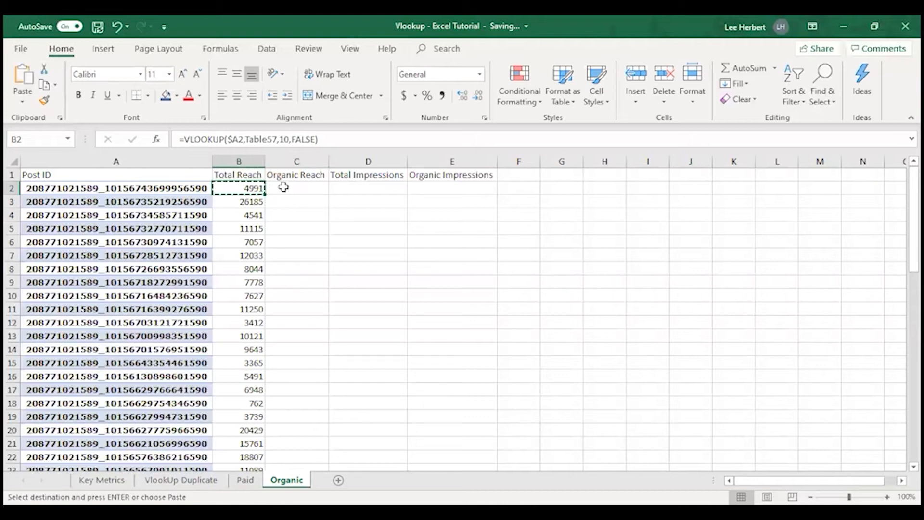
left_click(285, 187)
left_click_drag(285, 187, 461, 200)
key("ctrl+v")
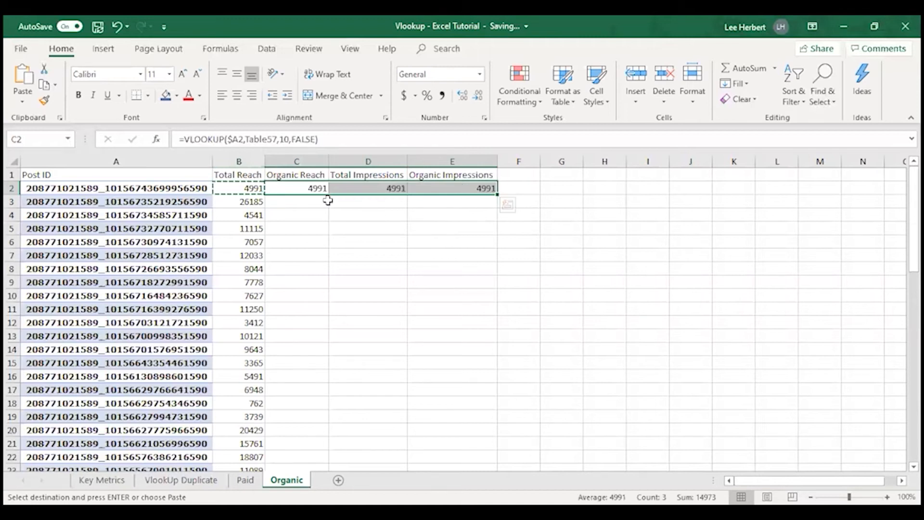
left_click(262, 206)
Step: Set the column index of the Organic Reach formula in C2 to 11, giving =VLOOKUP($A2,Table57,11,FALSE)
left_click(285, 187)
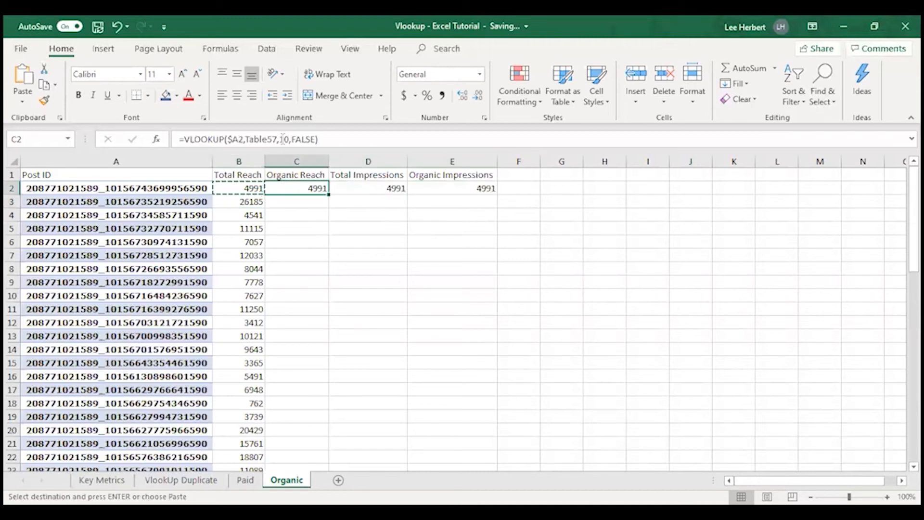
left_click(295, 139)
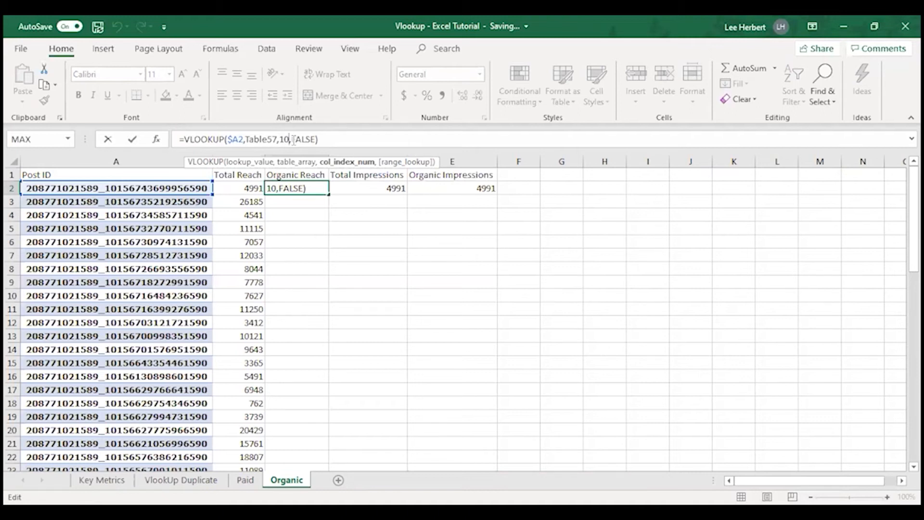
key("BackSpace")
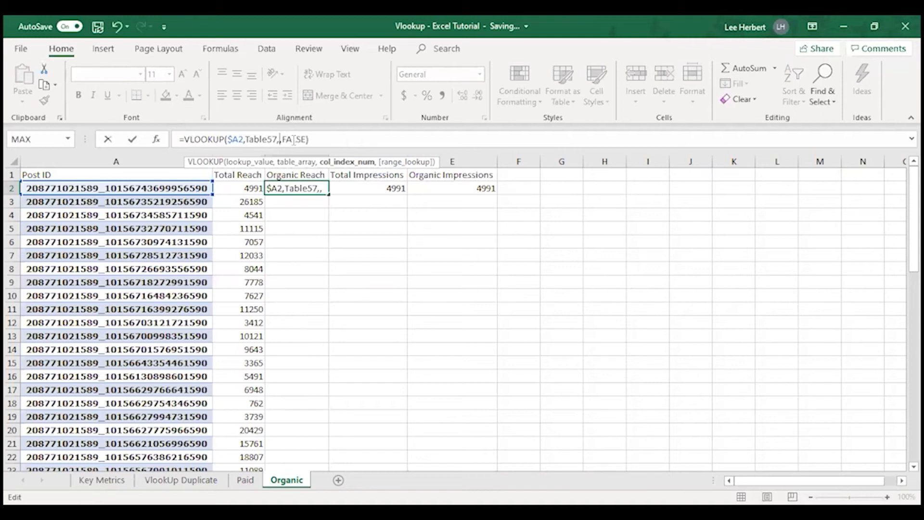
type("11")
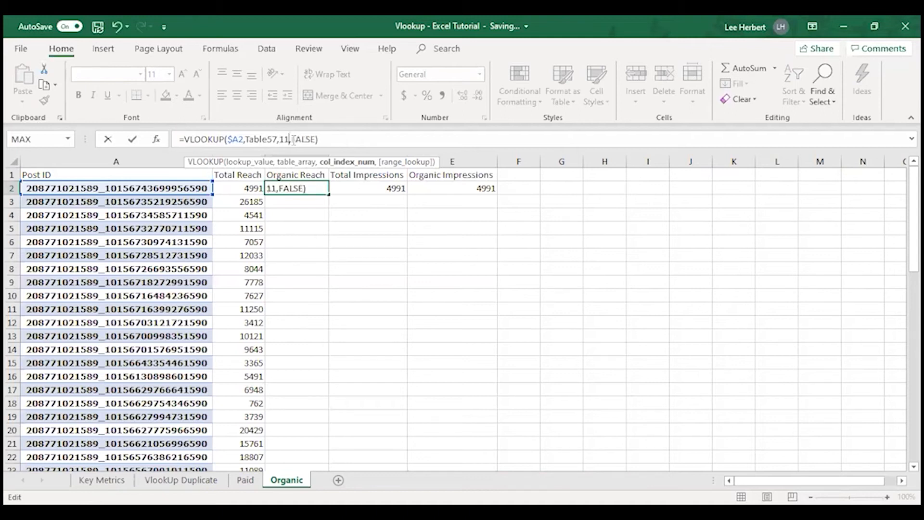
Step: Set the column index of the Total Impressions formula in D2 to 14
left_click(385, 189)
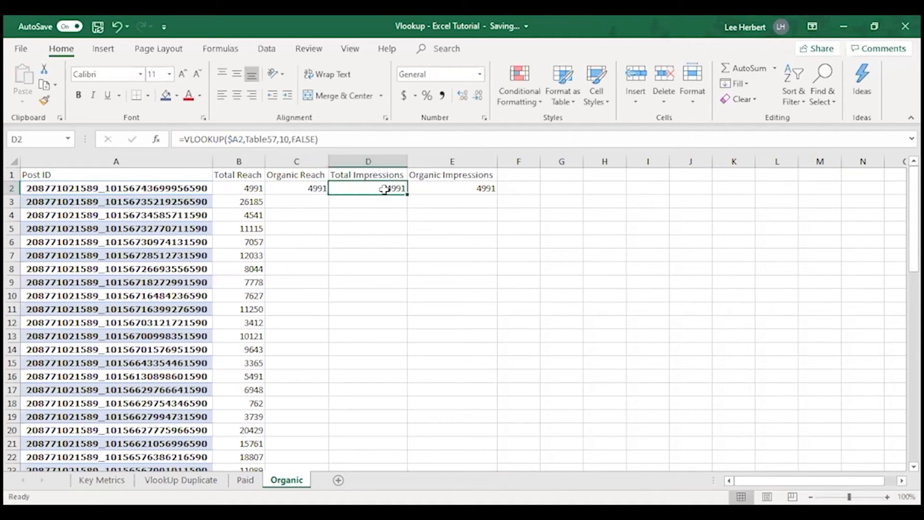
left_click(289, 138)
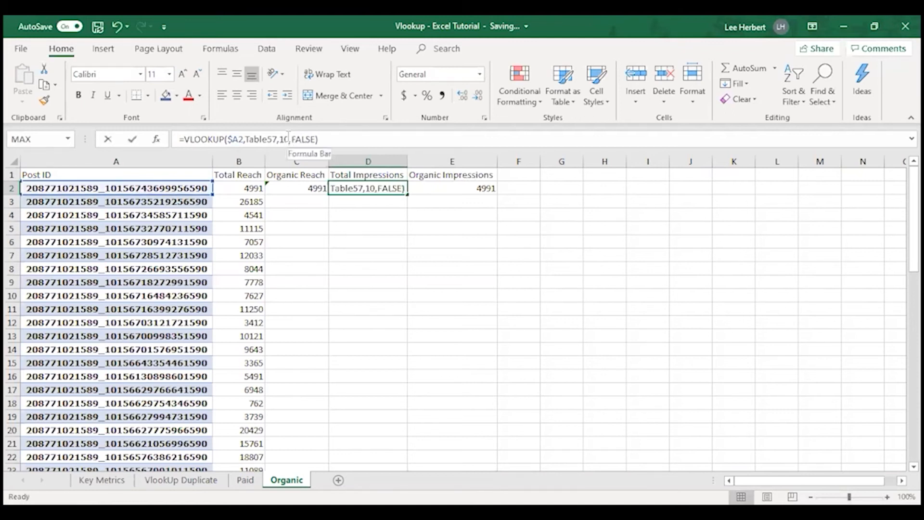
key("BackSpace")
key("BackSpace")
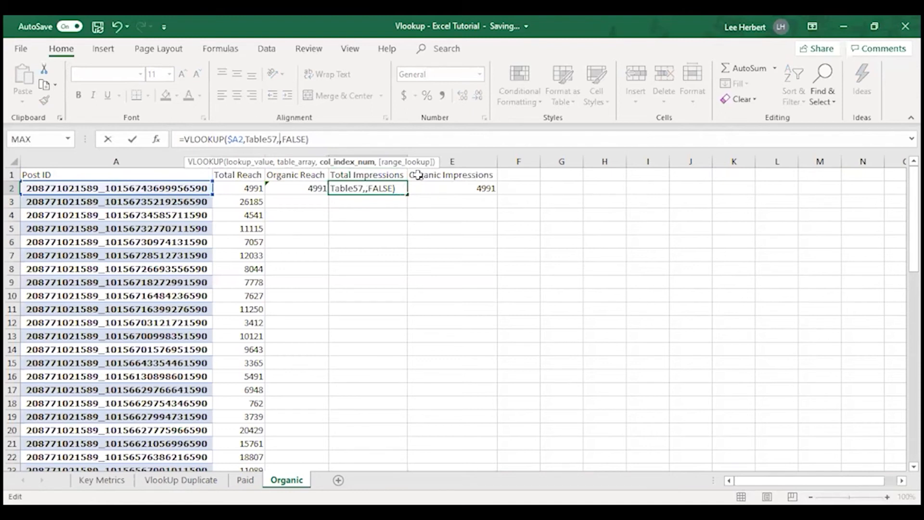
type("14")
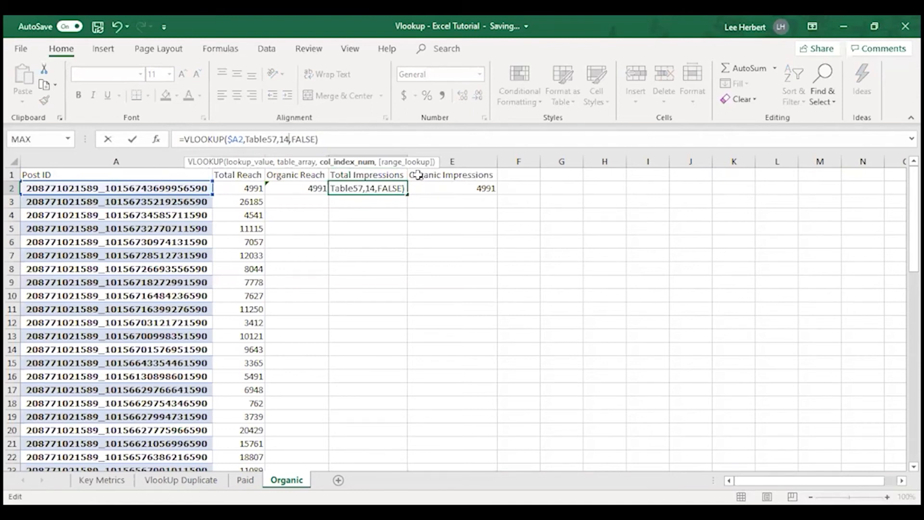
left_click(477, 187)
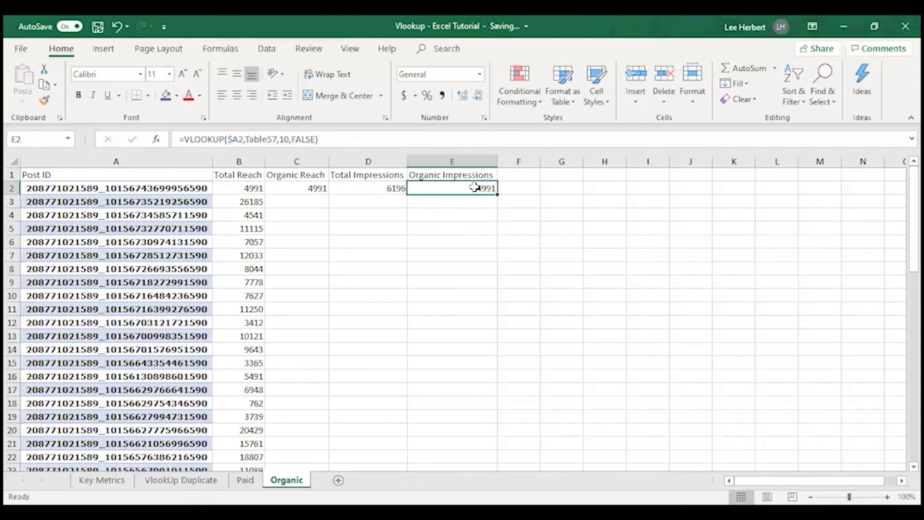
Step: Set the column index of the Total Impressions formula in D2 to 13, giving =VLOOKUP($A2,Table57,13,FALSE)
left_click(377, 188)
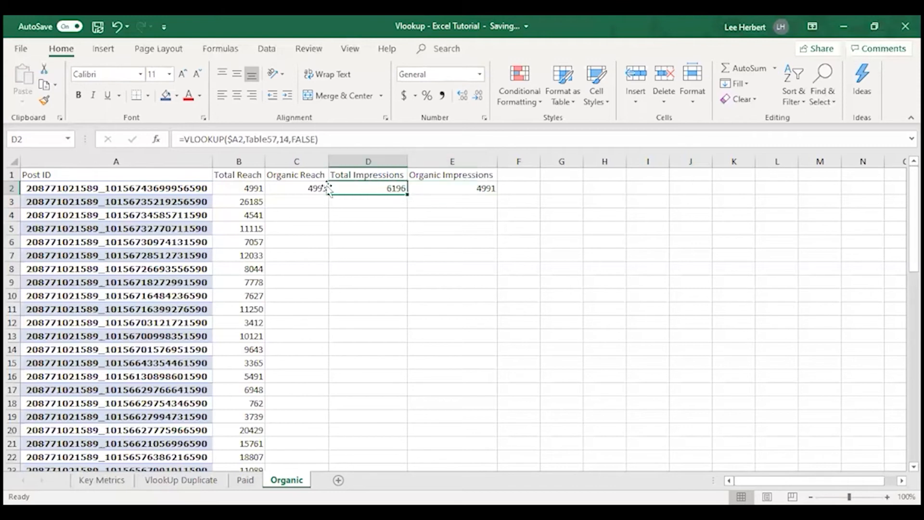
left_click(287, 139)
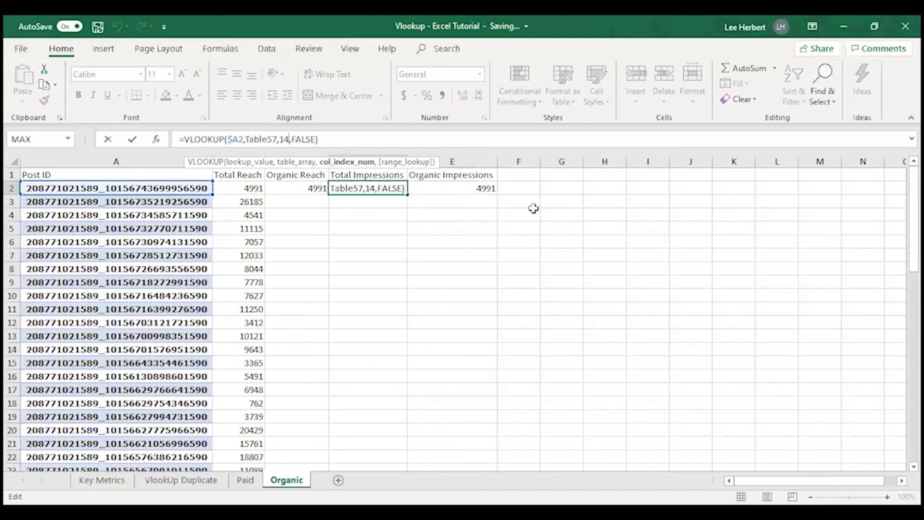
key("BackSpace")
key("BackSpace")
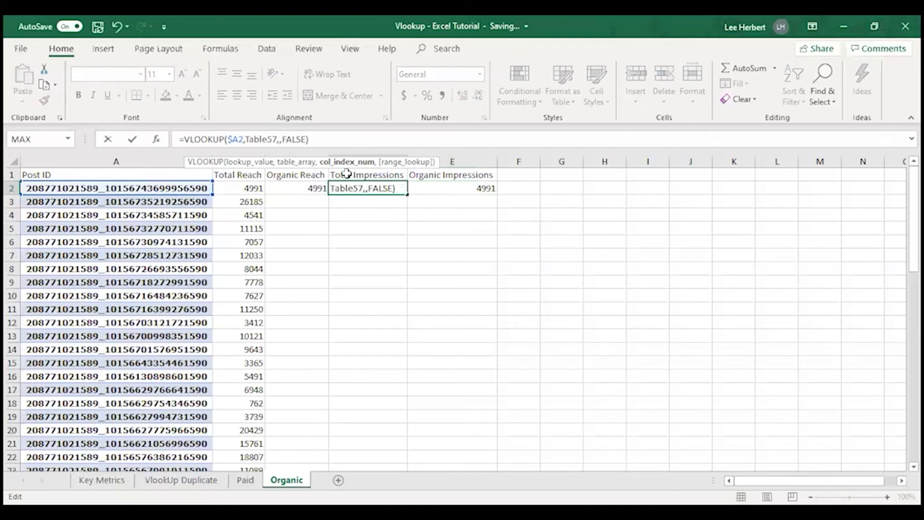
type("13")
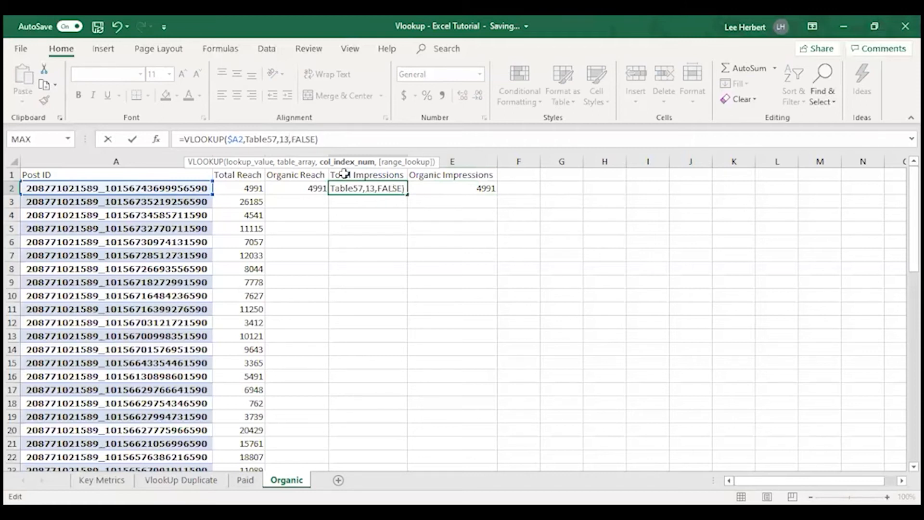
Step: Set the column index of the Organic Impressions formula in E2 to 14, giving =VLOOKUP($A2,Table57,14,FALSE)
left_click(482, 188)
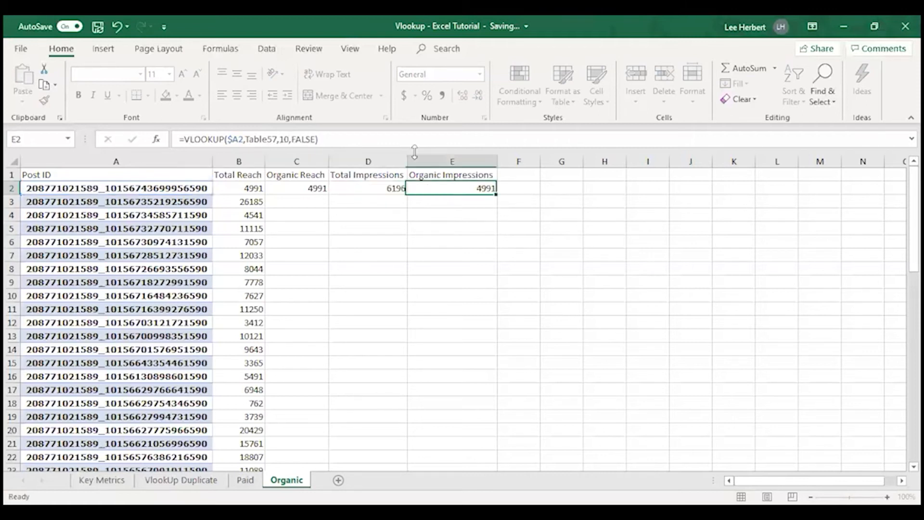
left_click(289, 130)
key("BackSpace")
key("BackSpace")
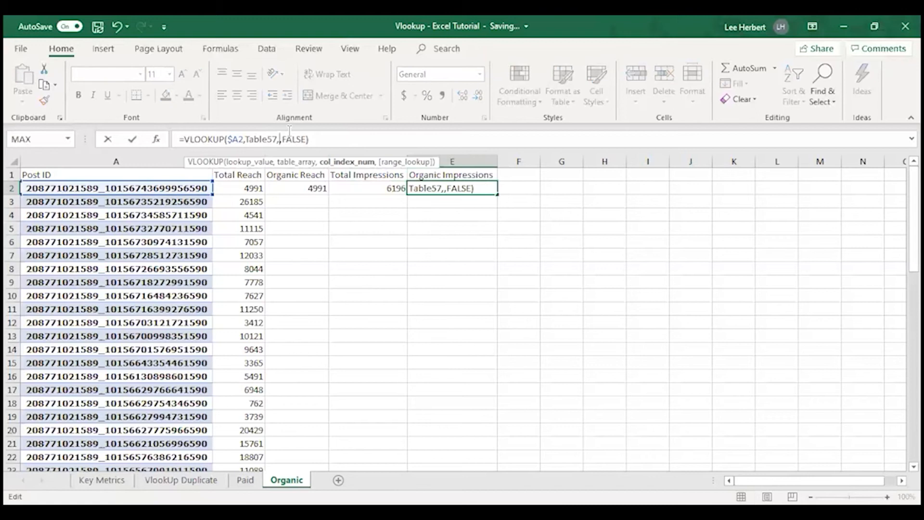
type("14")
left_click(375, 242)
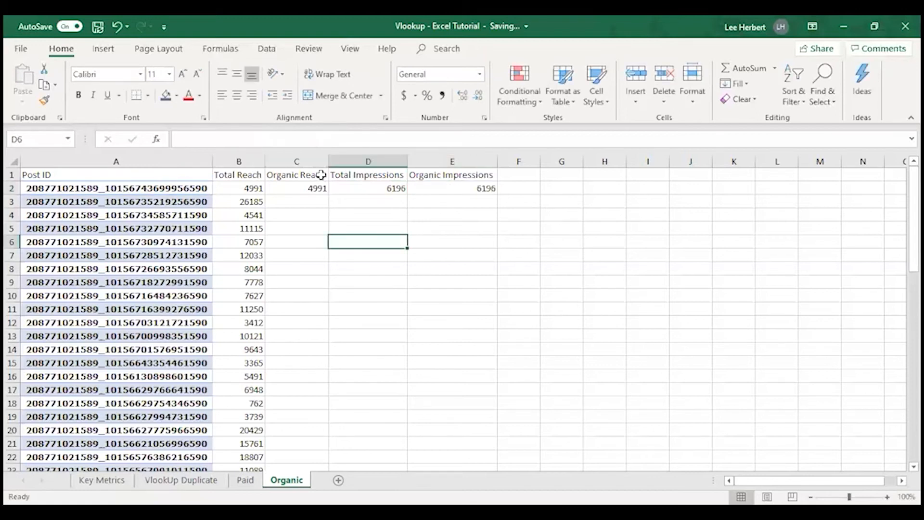
Step: Fill the Organic Reach formula from C2 down column C to row 61
left_click(300, 188)
left_click_drag(329, 193, 305, 304)
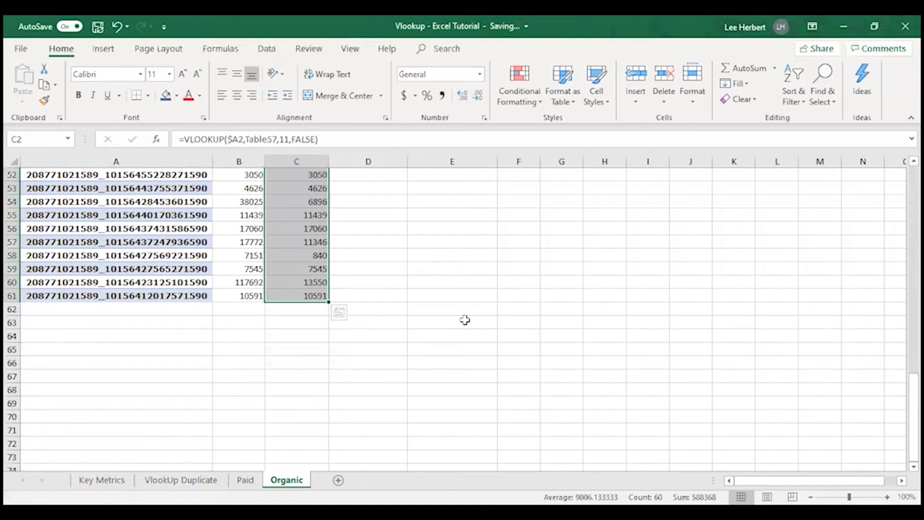
key("Return")
scroll(414, 183, "up", 1)
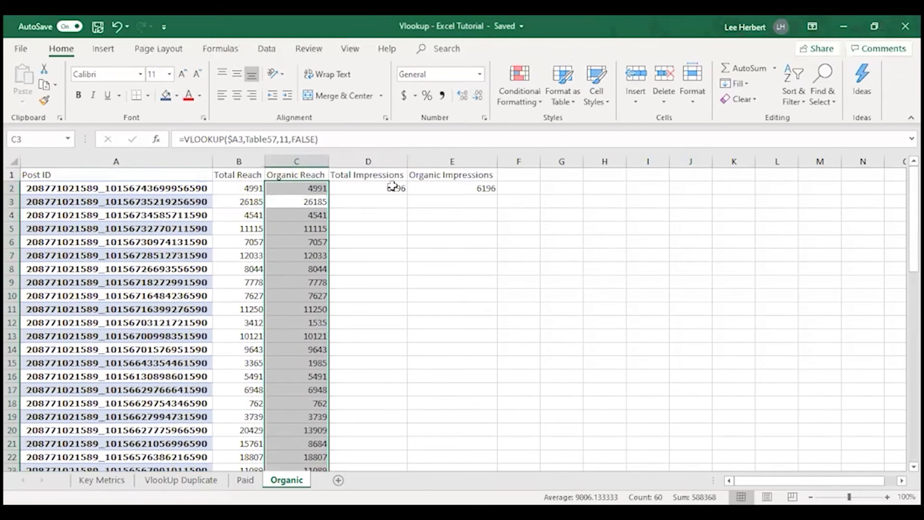
Step: Fill the Total Impressions formula from D2 down column D to row 61
left_click(398, 190)
left_click_drag(406, 196, 394, 437)
key("Return")
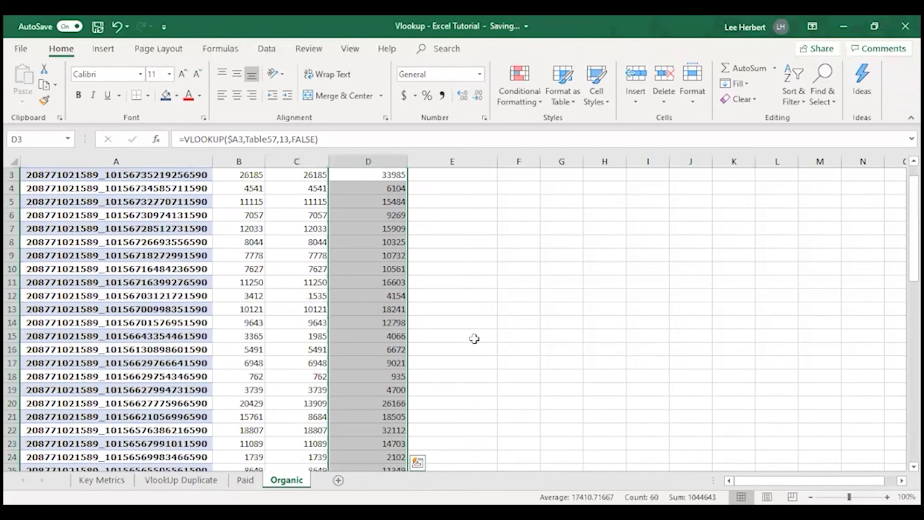
Step: Fill the Organic Impressions formula from E2 down column E to row 61
left_click(483, 187)
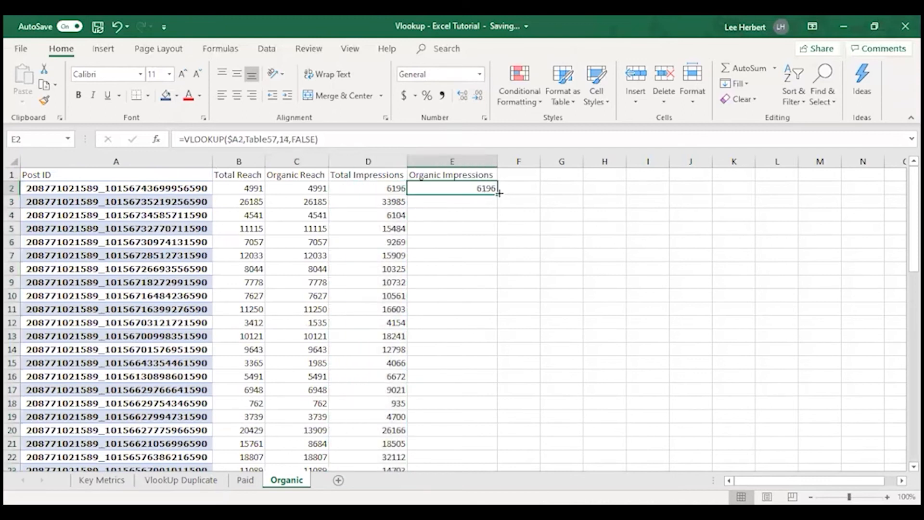
left_click_drag(496, 193, 463, 416)
key("Return")
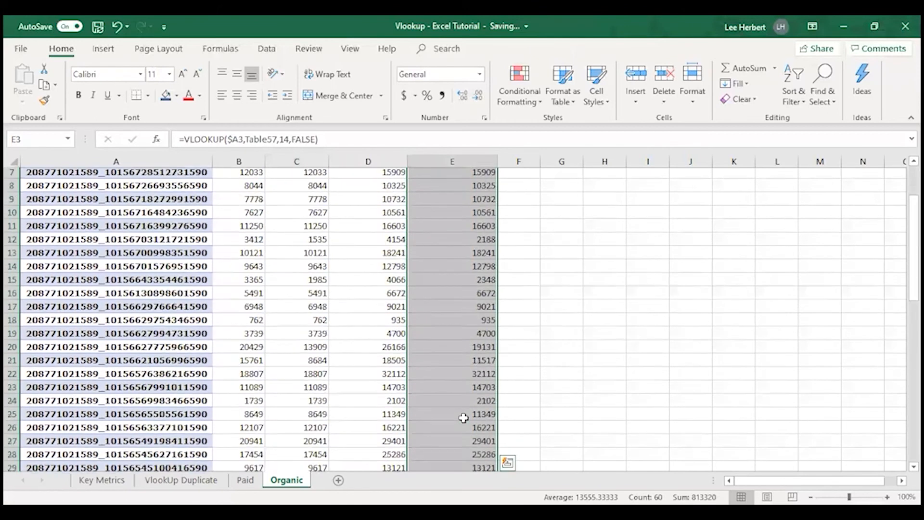
scroll(402, 241, "up", 1)
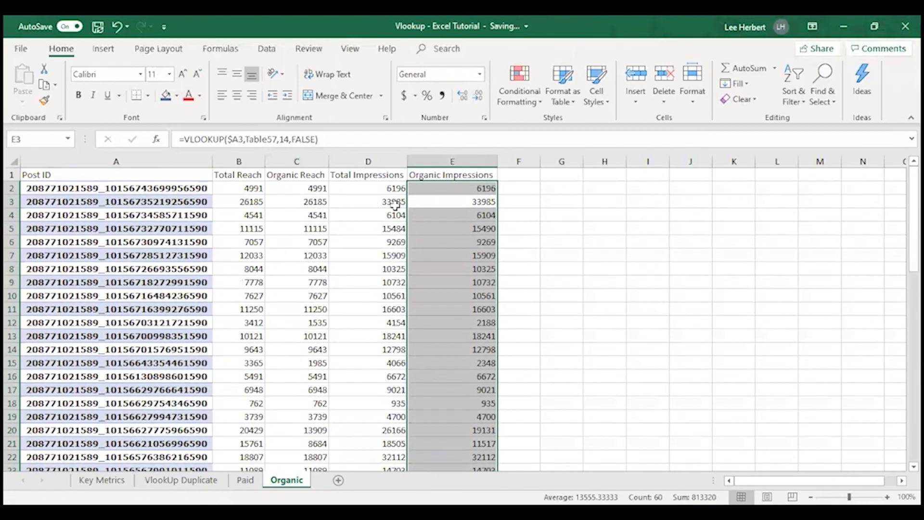
left_click(528, 217)
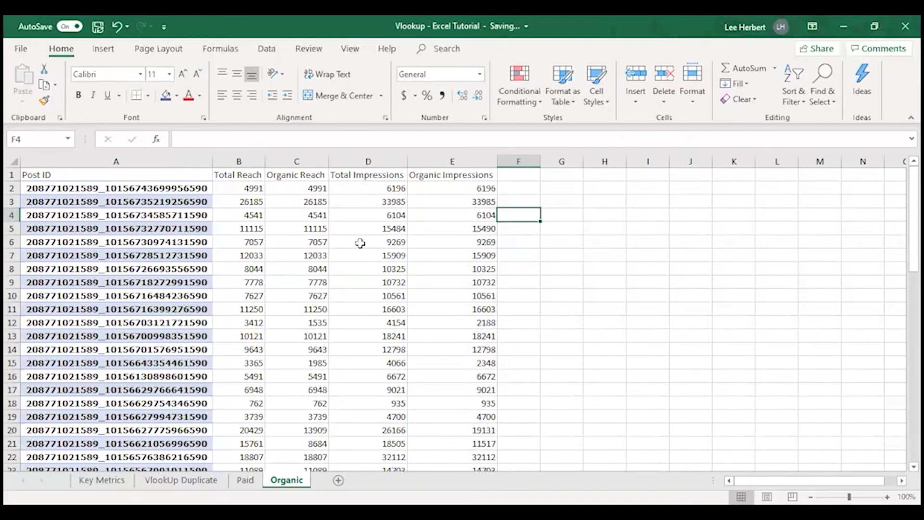
scroll(501, 323, "down", 9)
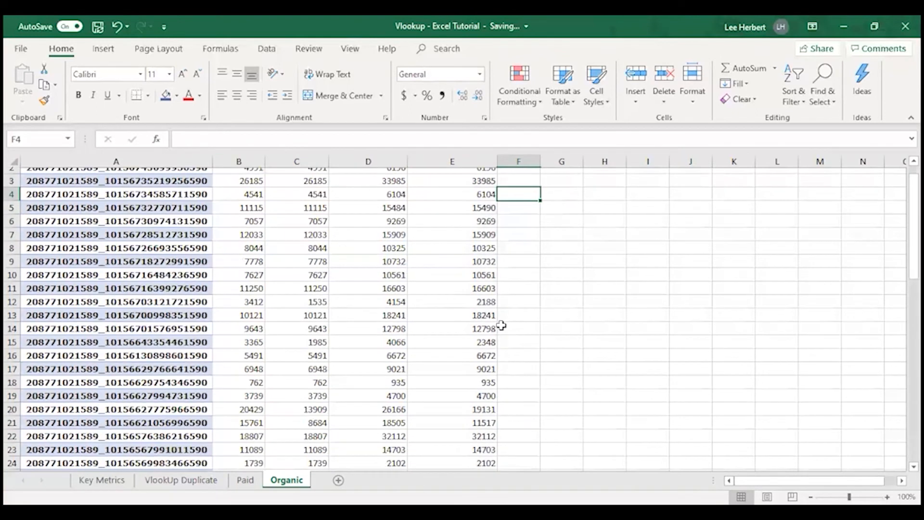
scroll(467, 414, "down", 8)
scroll(303, 256, "up", 17)
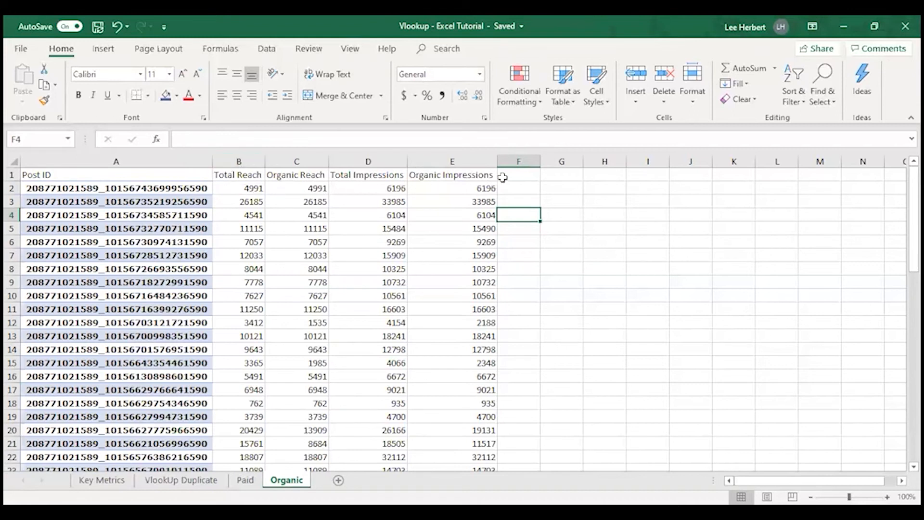
Step: Add the header Post Type in cell F1 of the Organic sheet
left_click(518, 174)
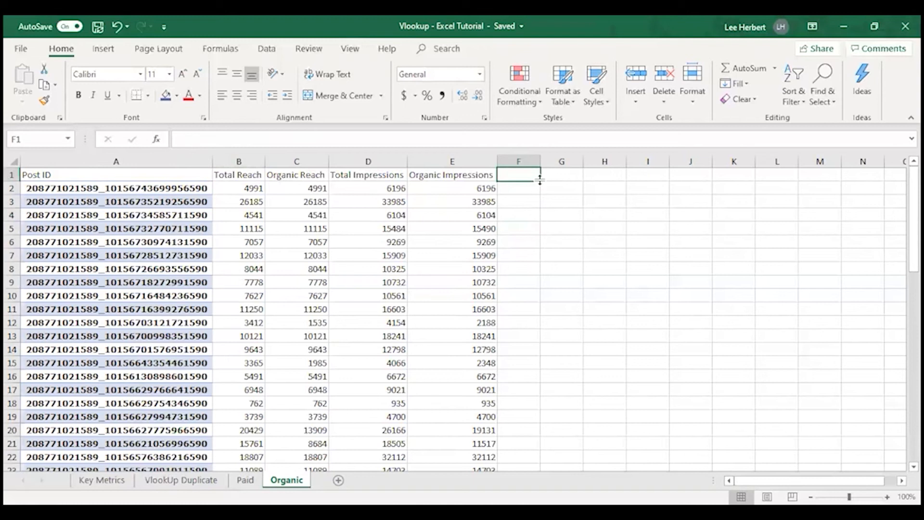
type("Post Type")
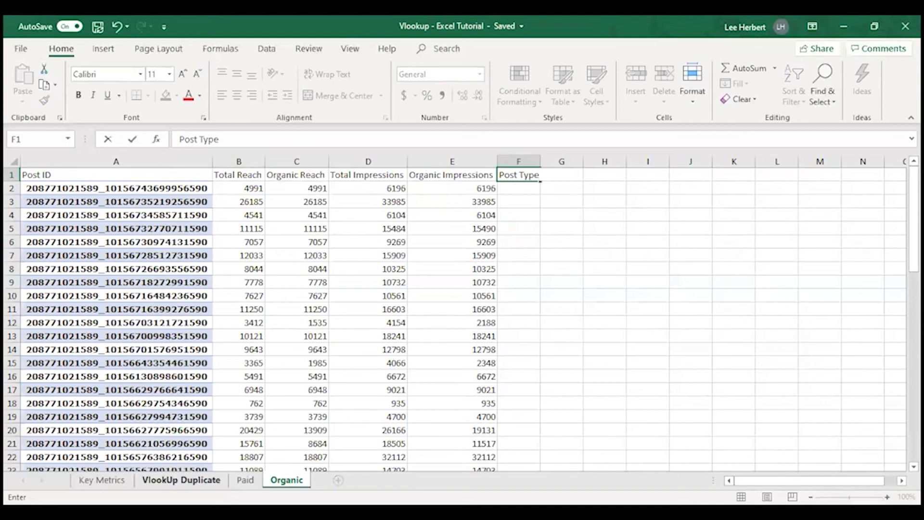
left_click(181, 481)
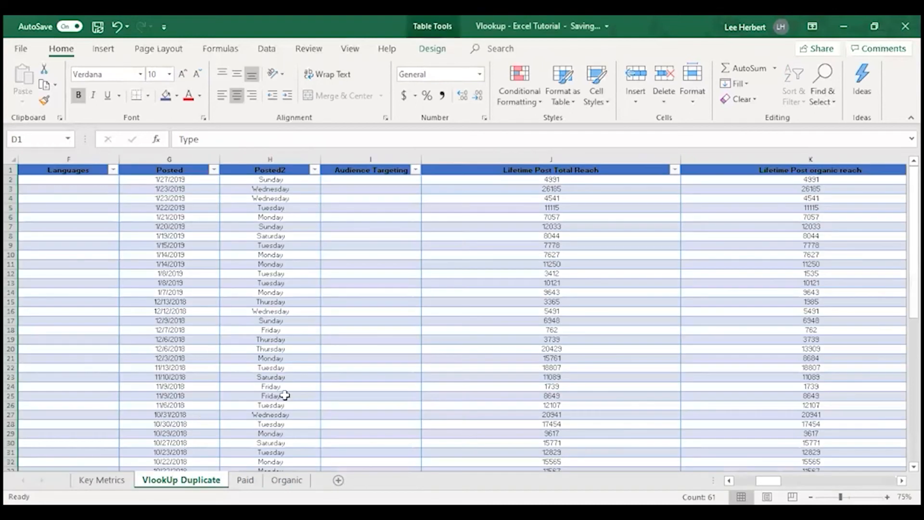
left_click(288, 479)
Step: Copy the Organic Impressions formula from E2 into F2 under Post Type
left_click(455, 175)
left_click(457, 188)
key("ctrl+c")
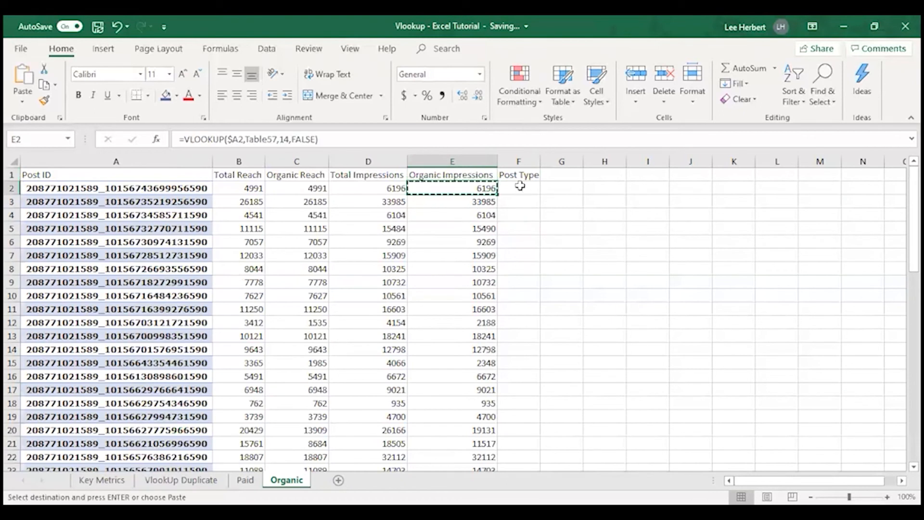
left_click(521, 189)
key("ctrl+v")
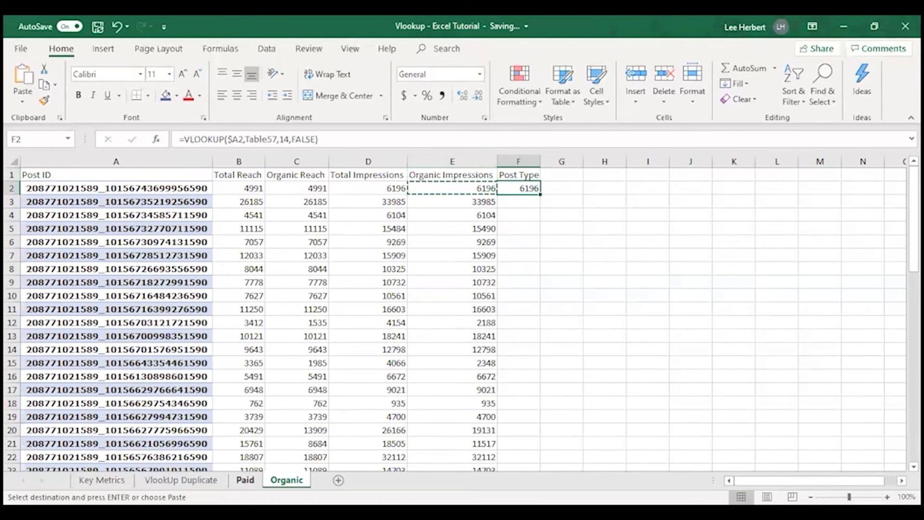
Step: Find the Type column's position in the VlookUp Duplicate table and set the column index of the F2 formula to 4
left_click(177, 480)
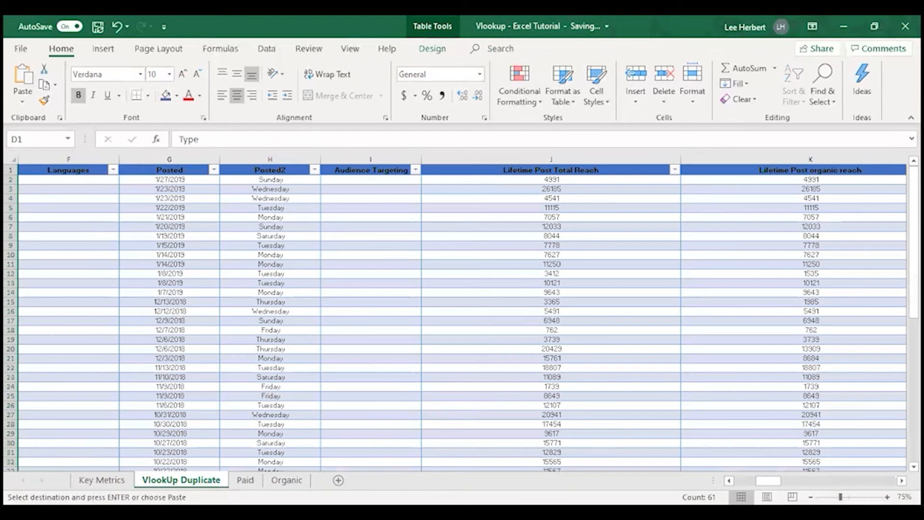
left_click_drag(768, 481, 741, 481)
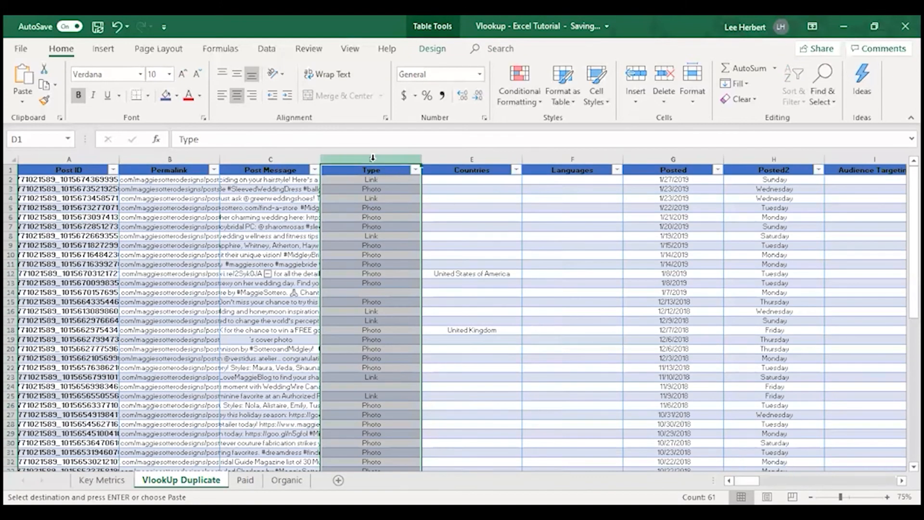
left_click(284, 480)
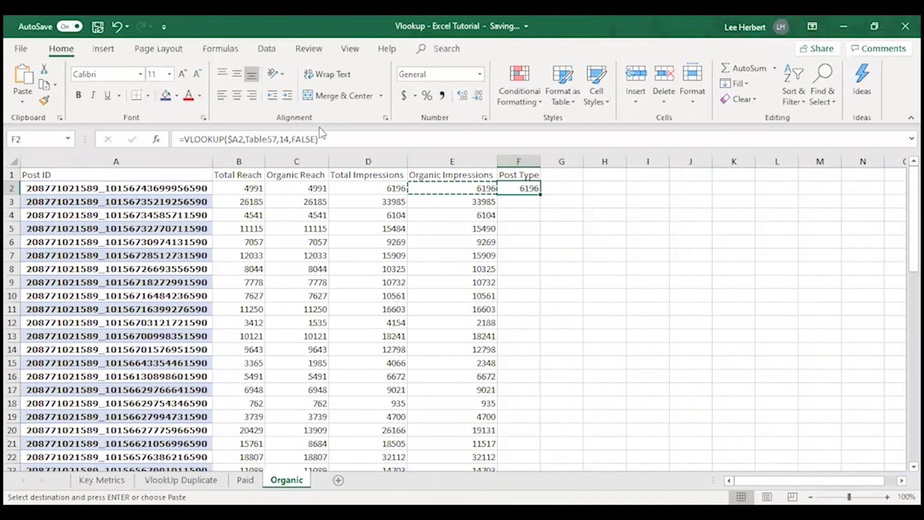
left_click(289, 140)
key("BackSpace")
key("BackSpace")
type("4")
key("Return")
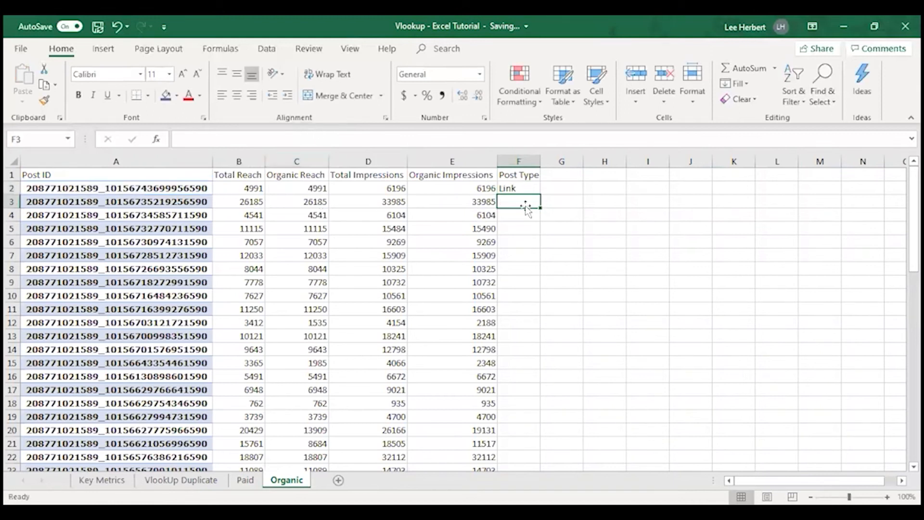
Step: Fill the Post Type formula from F2 down column F to row 61
left_click(519, 189)
left_click_drag(540, 194, 528, 439)
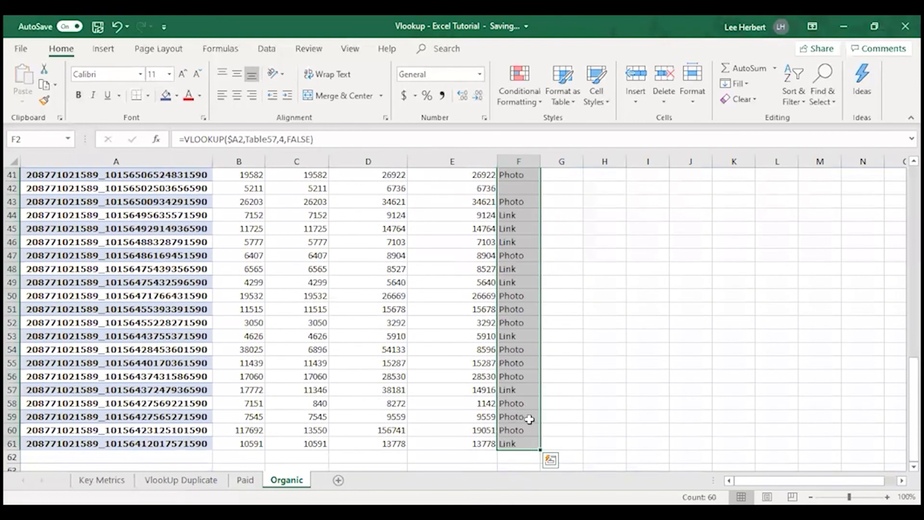
scroll(528, 409, "up", 13)
scroll(528, 378, "up", 1)
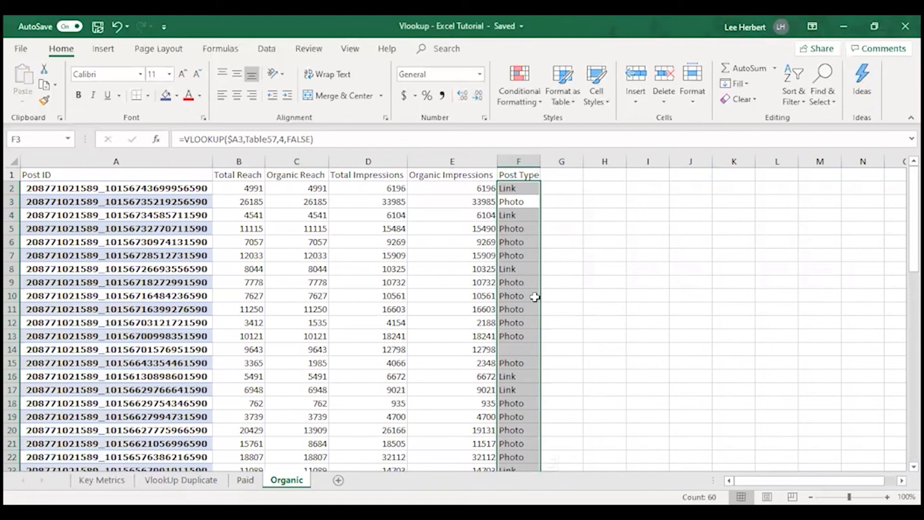
left_click(277, 375)
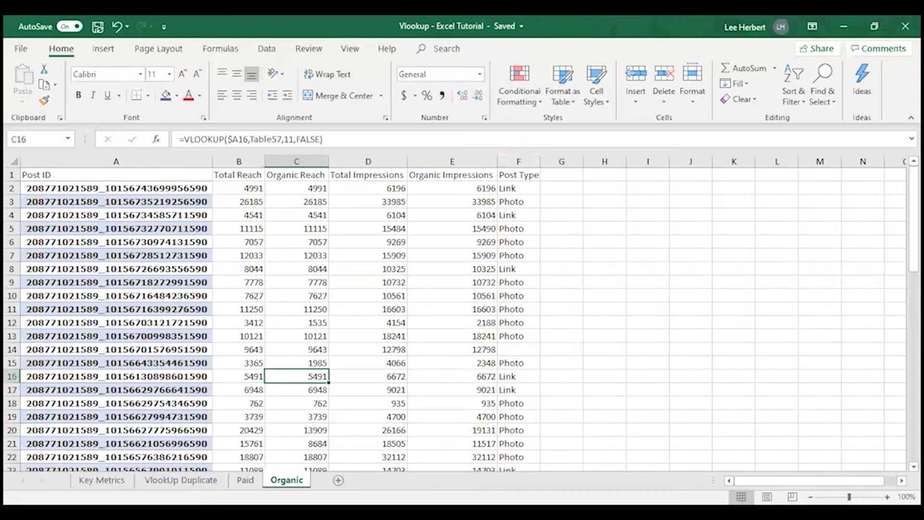
left_click(245, 480)
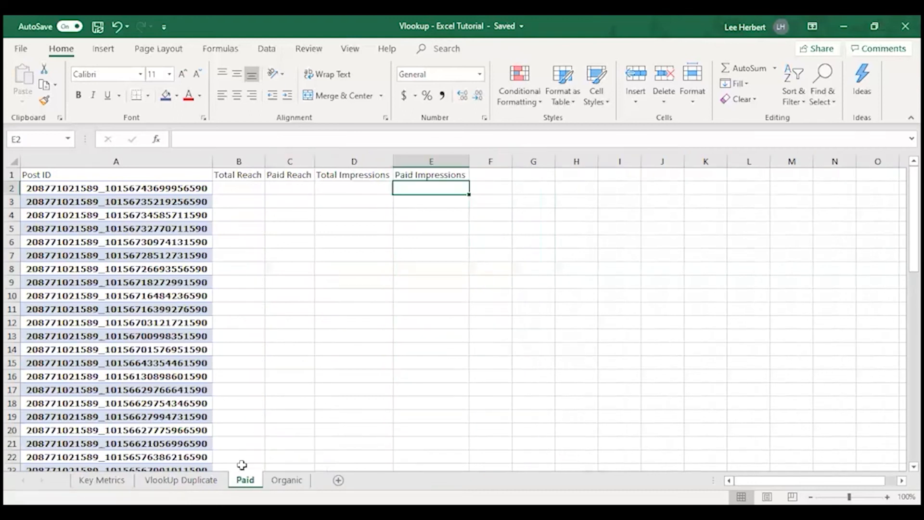
left_click(288, 480)
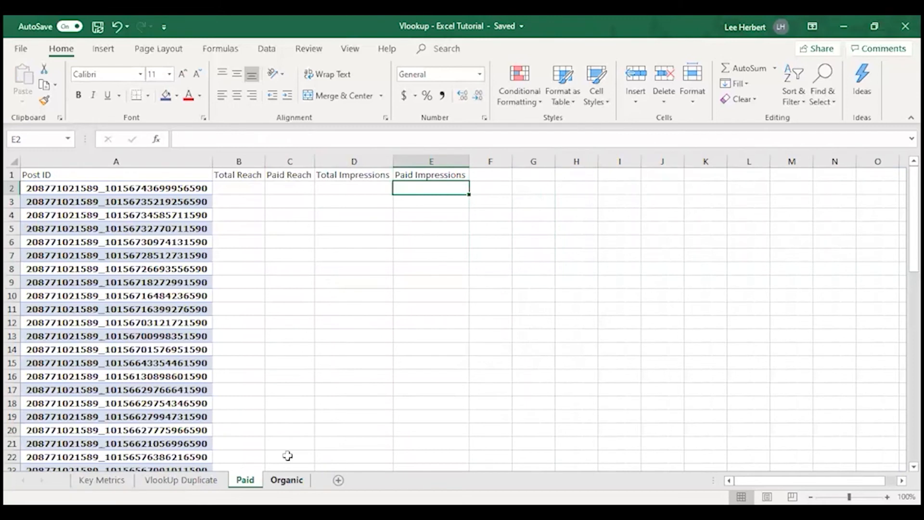
left_click(242, 186)
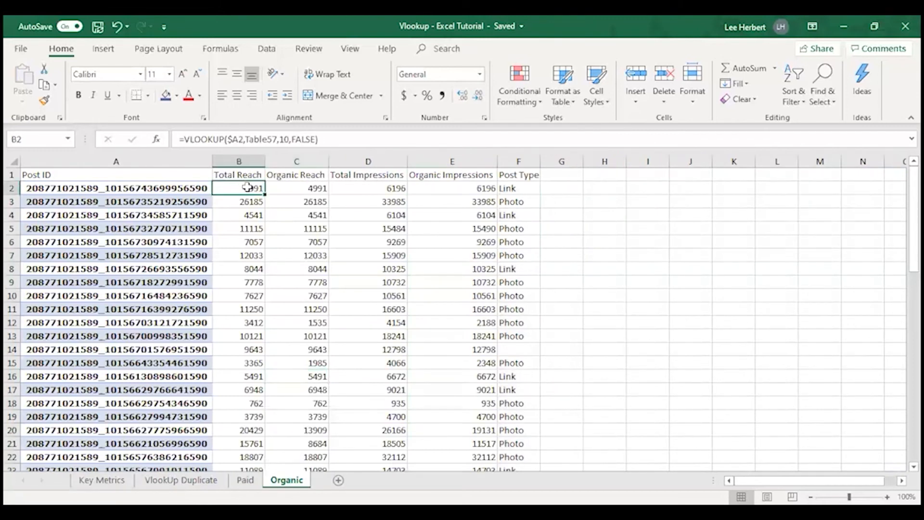
left_click(248, 173)
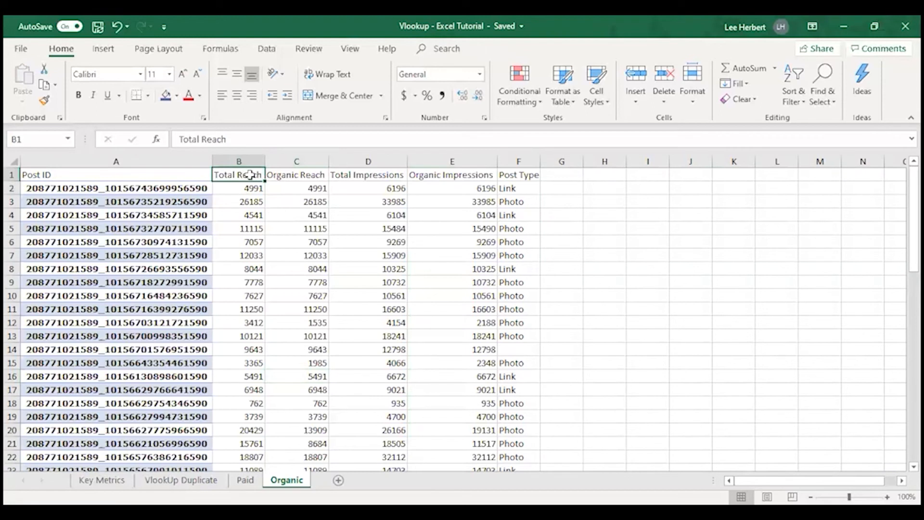
left_click_drag(330, 172, 492, 175)
left_click(513, 175)
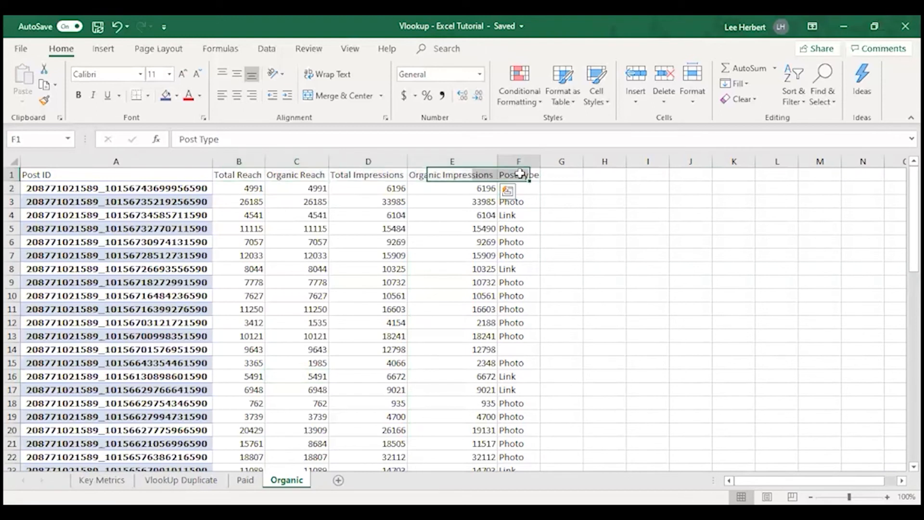
key("Right")
key("Right")
left_click_drag(515, 173, 256, 172)
key("ctrl+c")
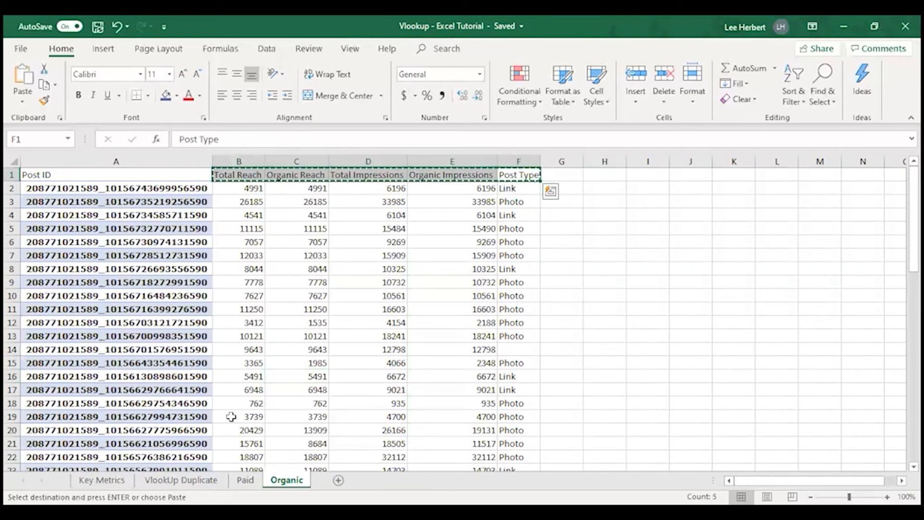
Step: Copy the Post Type header from F1 of the Organic sheet into F1 of the Paid sheet
left_click(245, 481)
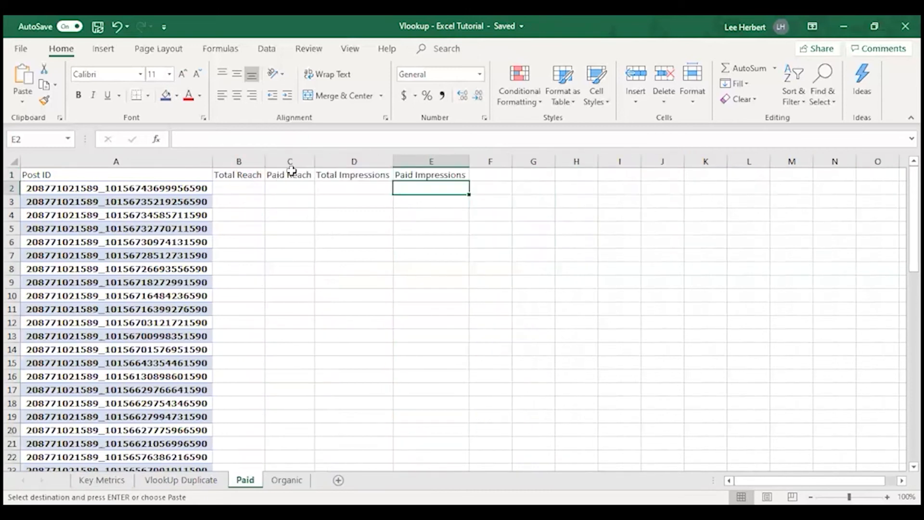
left_click(490, 176)
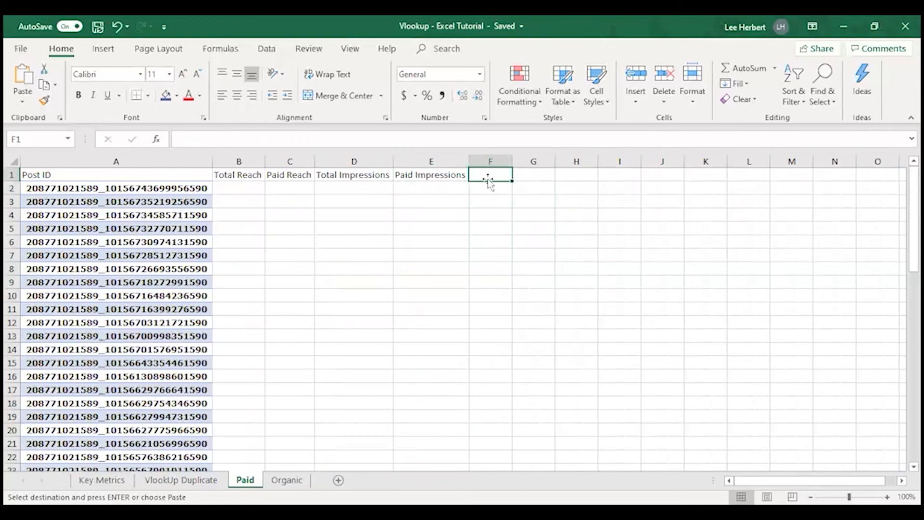
left_click(287, 480)
left_click(604, 195)
left_click(524, 174)
left_click(510, 241)
key("Escape")
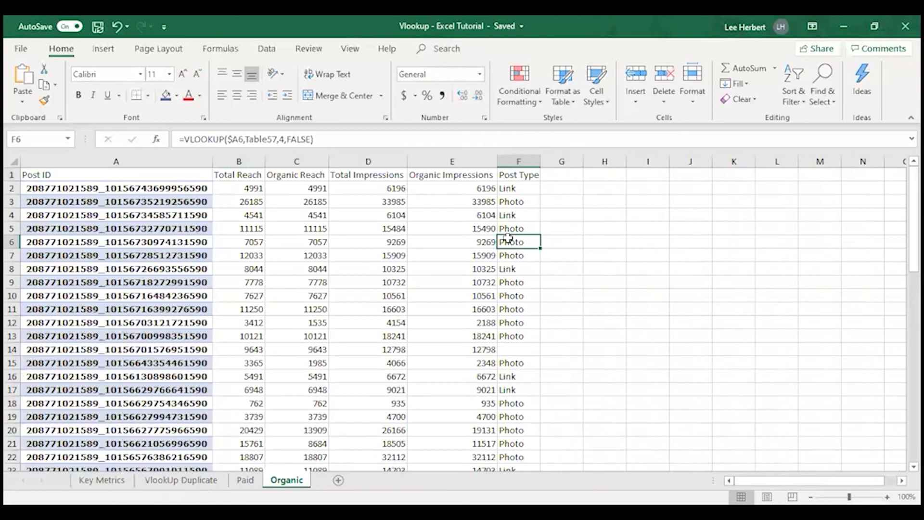
left_click(520, 175)
key("ctrl+c")
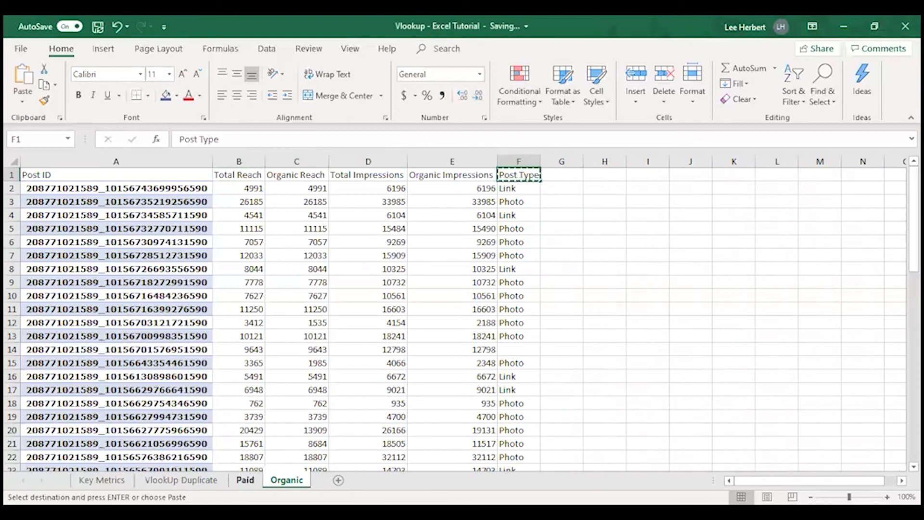
left_click(245, 480)
key("ctrl+v")
left_click(503, 216)
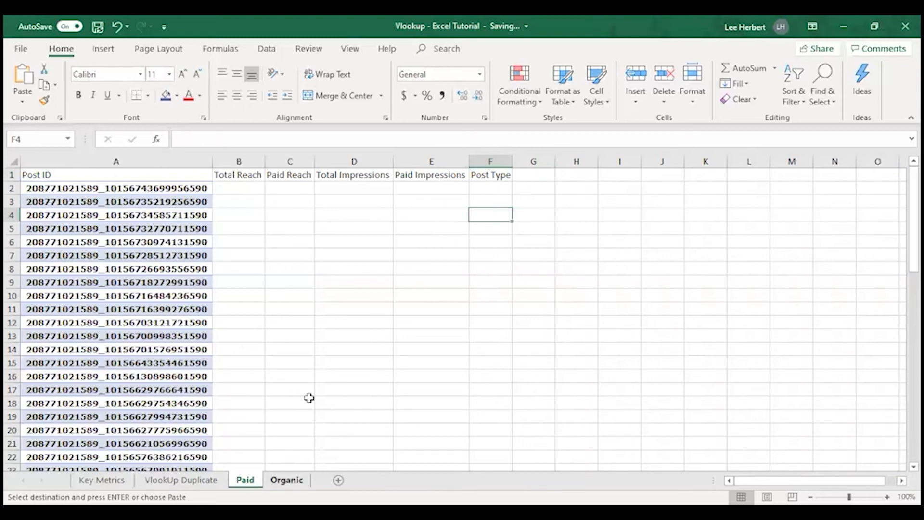
Step: Copy the Organic sheet's lookup formulas in B2:F2 into B2:F2 of the Paid sheet
left_click(286, 480)
left_click(247, 187)
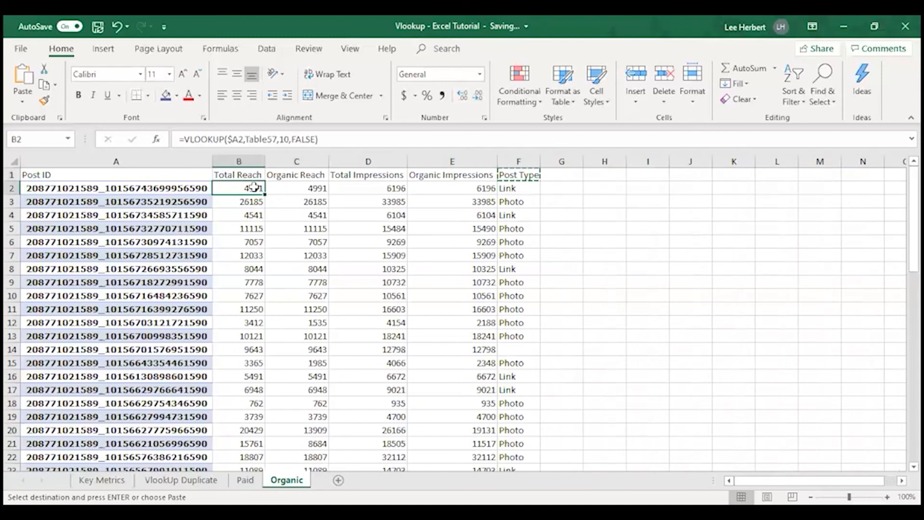
left_click_drag(517, 188, 249, 187)
key("ctrl+c")
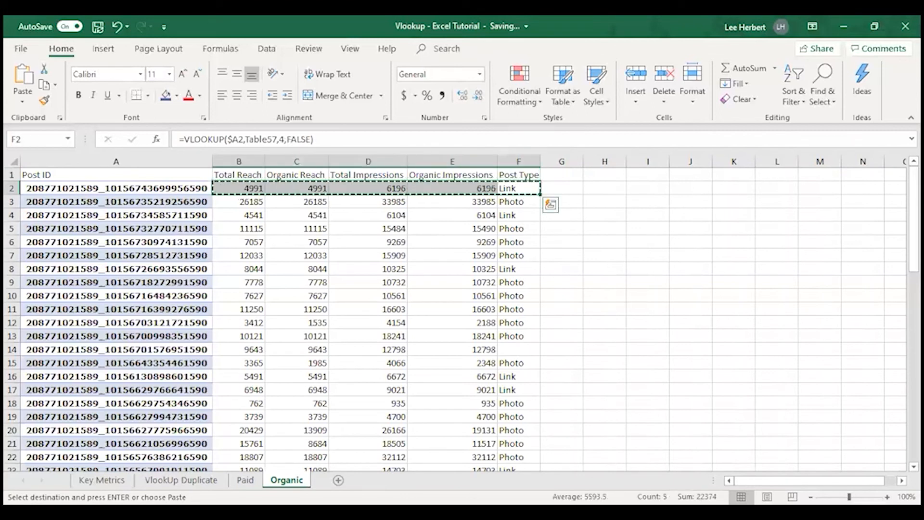
left_click(245, 480)
left_click_drag(243, 188, 470, 190)
key("ctrl+v")
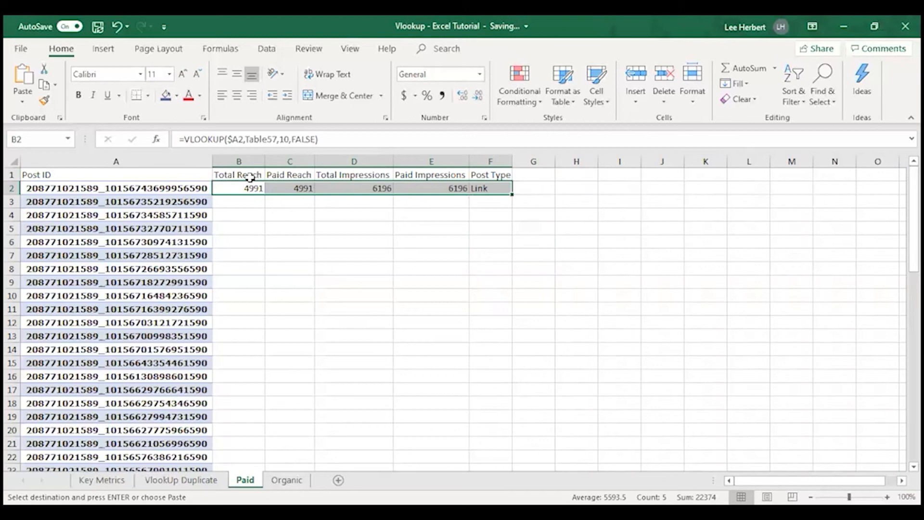
Step: Fill the Total Reach formula on the Paid sheet from B2 down column B to row 61
left_click(235, 173)
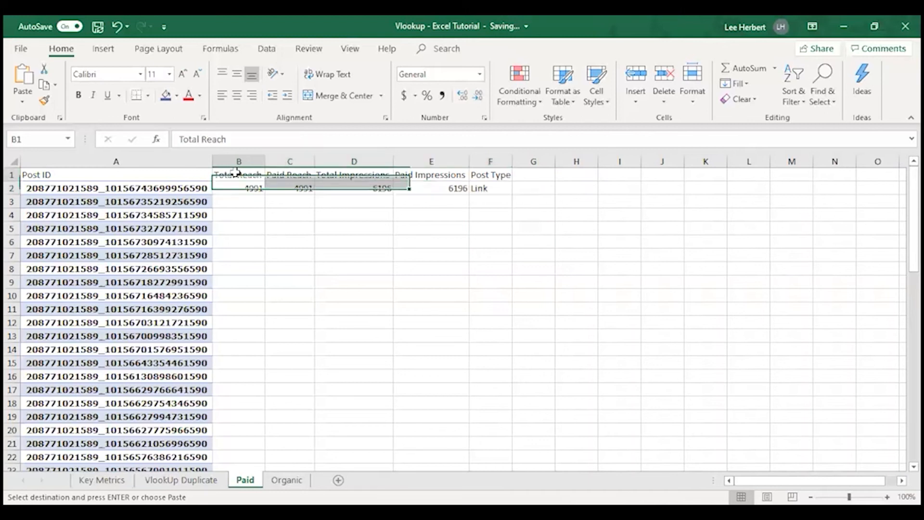
left_click(259, 190)
left_click_drag(263, 193, 260, 452)
key("Return")
scroll(299, 313, "up", 1)
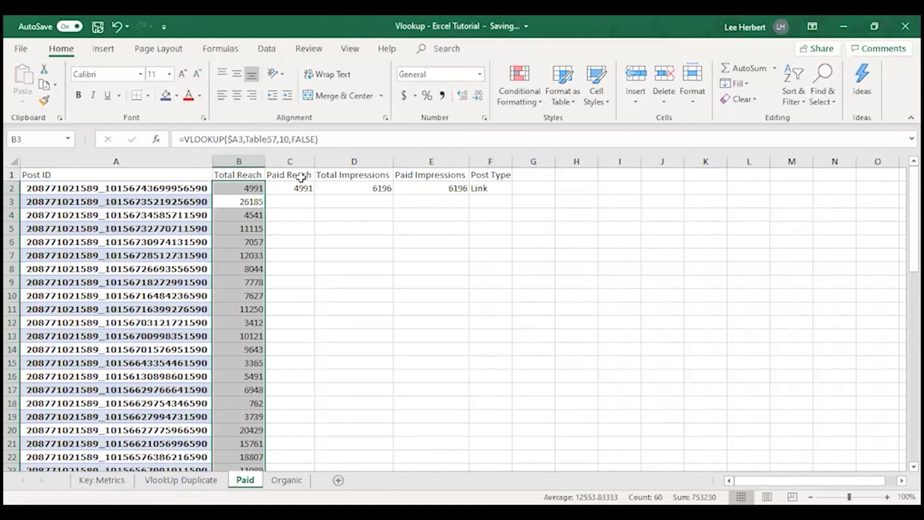
Step: Set the column index of the Paid Reach formula in C2 to 10
left_click(301, 179)
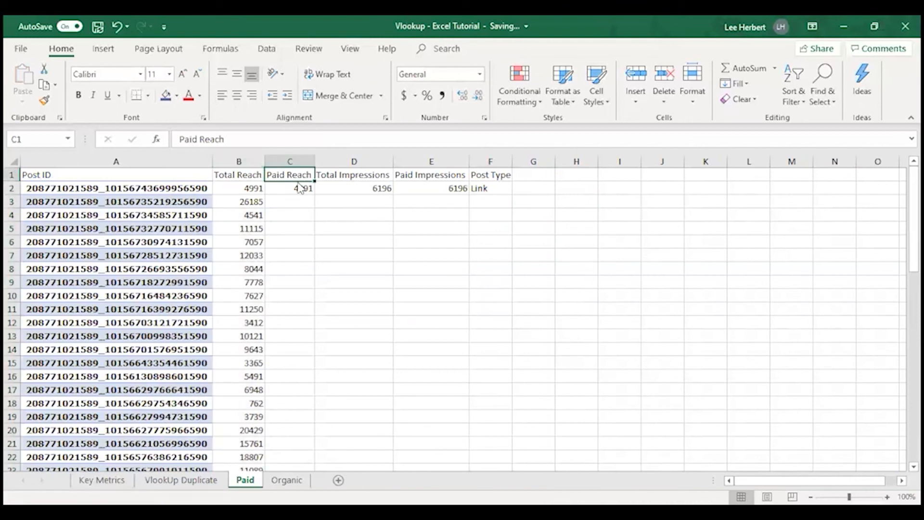
left_click(285, 187)
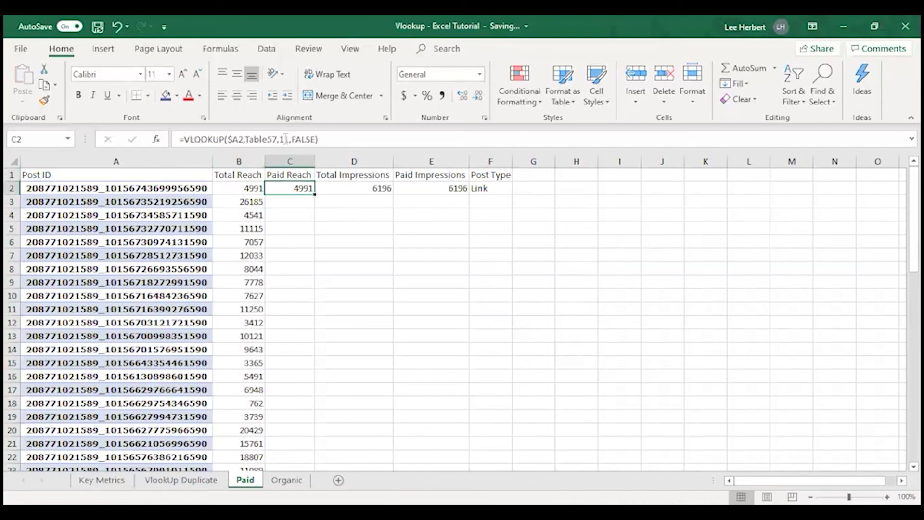
left_click(286, 139)
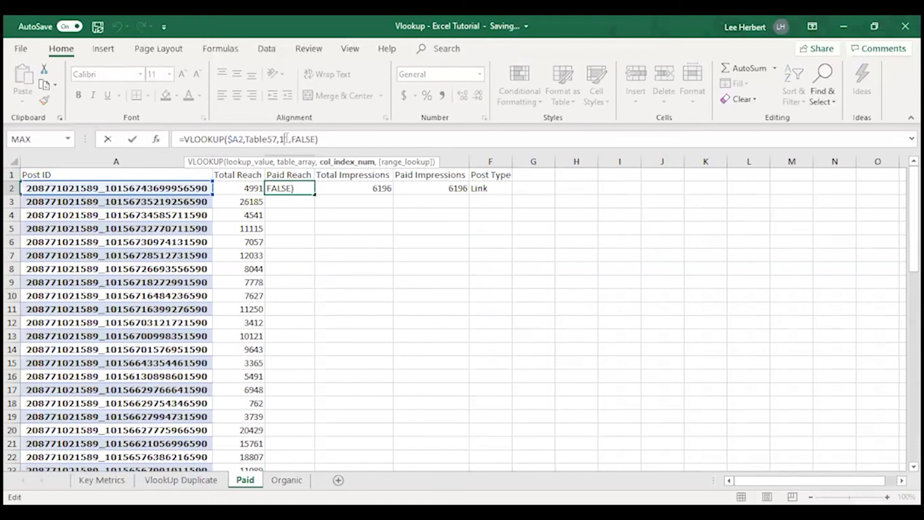
key("BackSpace")
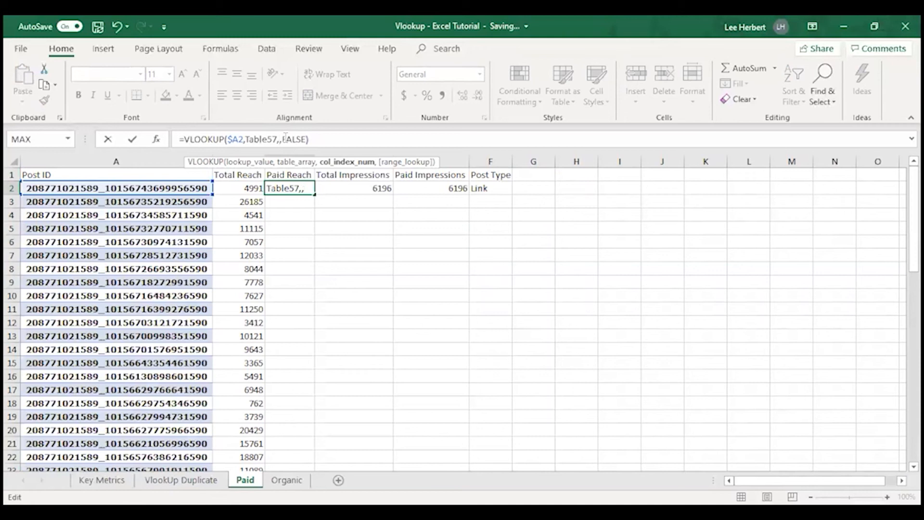
type("10")
key("Return")
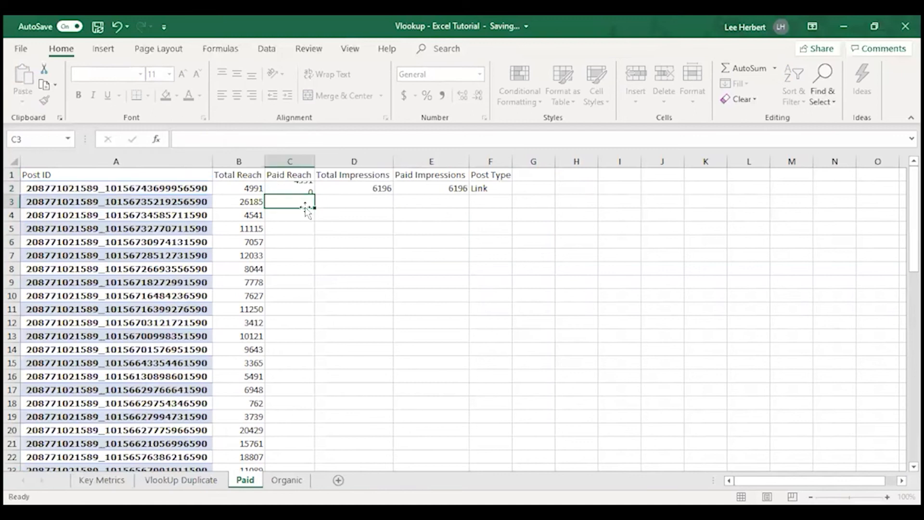
Step: Change the column index of the Paid Reach formula in C2 to 12
left_click(309, 188)
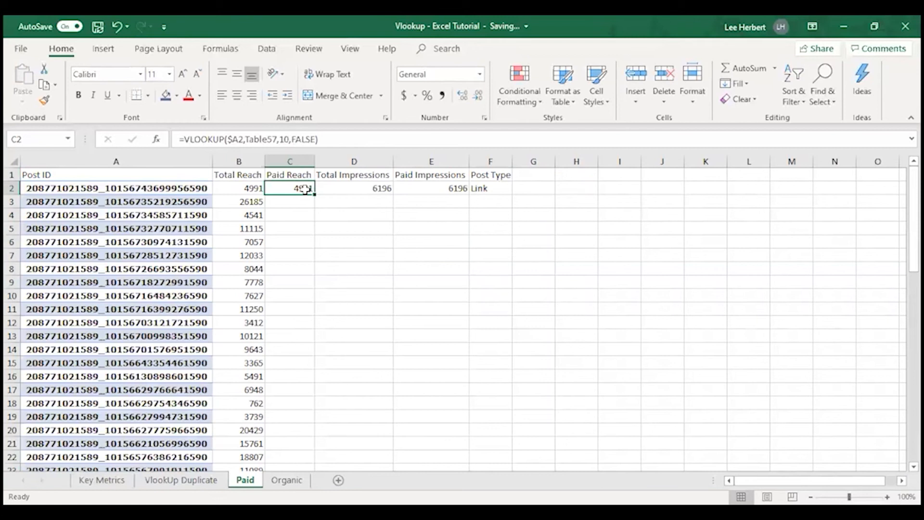
key("F2")
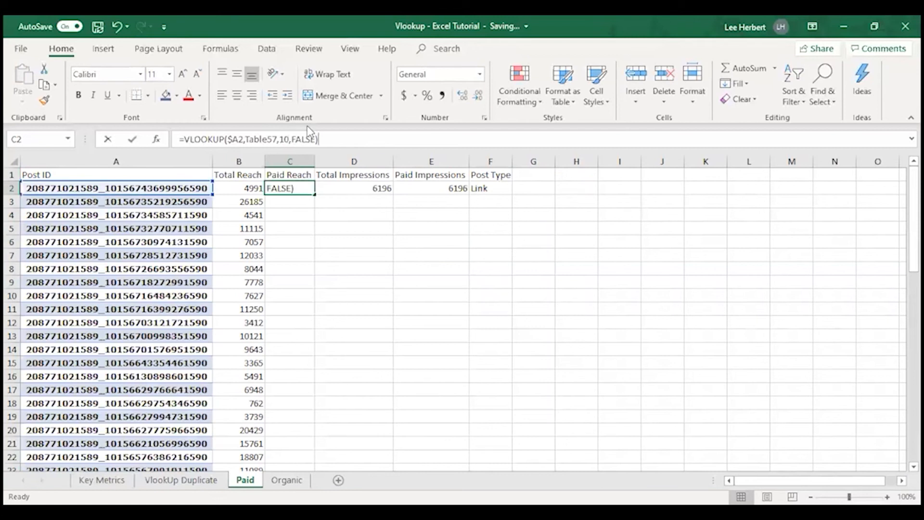
key("Left")
key("Left")
key("Left")
key("Left")
key("Left")
key("Left")
key("Left")
key("BackSpace")
type("2")
key("Return")
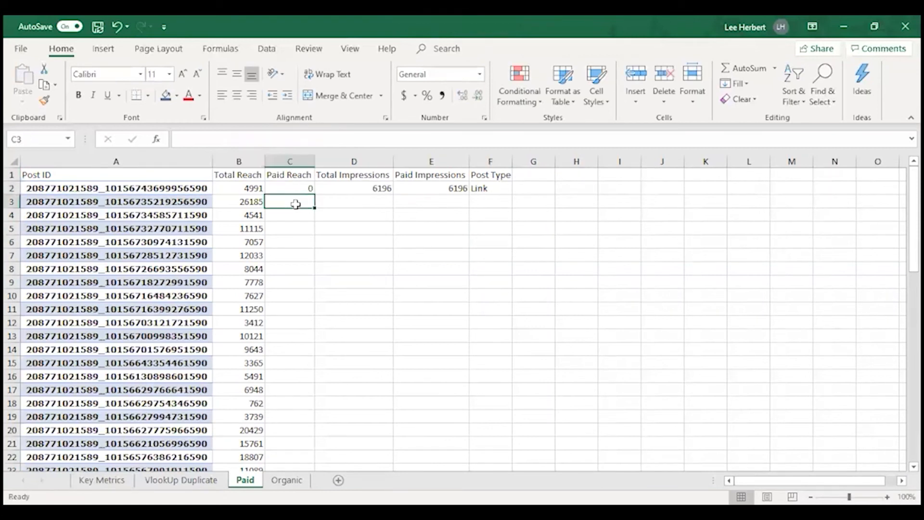
Step: Fill the Paid Reach formula from C2 down column C to row 61 and check the filled values
left_click(300, 189)
left_click_drag(314, 194, 291, 396)
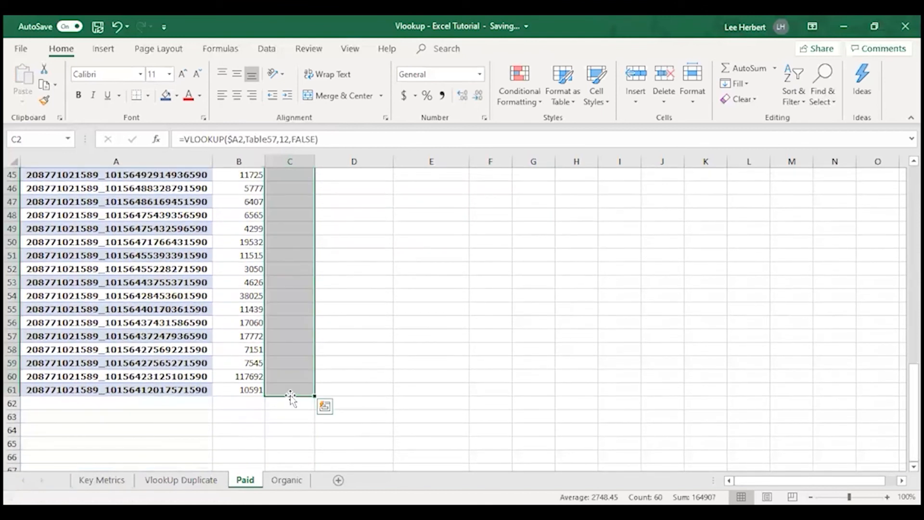
key("Return")
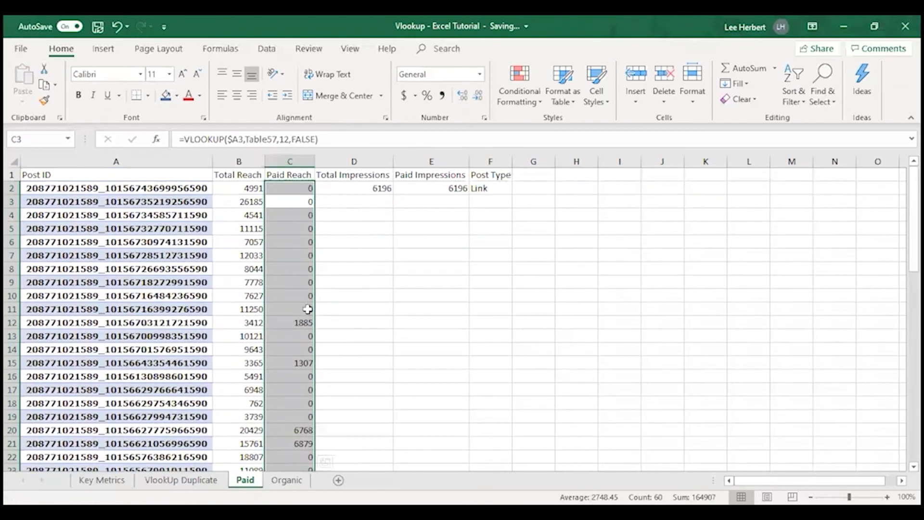
scroll(308, 309, "down", 1)
left_click(298, 327)
left_click(293, 399)
left_click(301, 389)
scroll(301, 402, "down", 4)
scroll(303, 351, "up", 5)
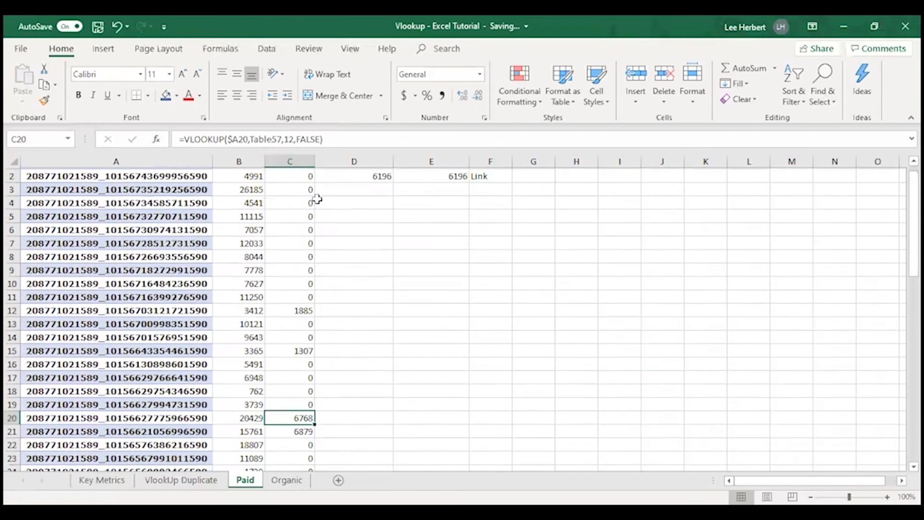
Step: Fill the Total Impressions formula on the Paid sheet from D2 down column D to row 61
scroll(318, 199, "up", 1)
left_click(373, 188)
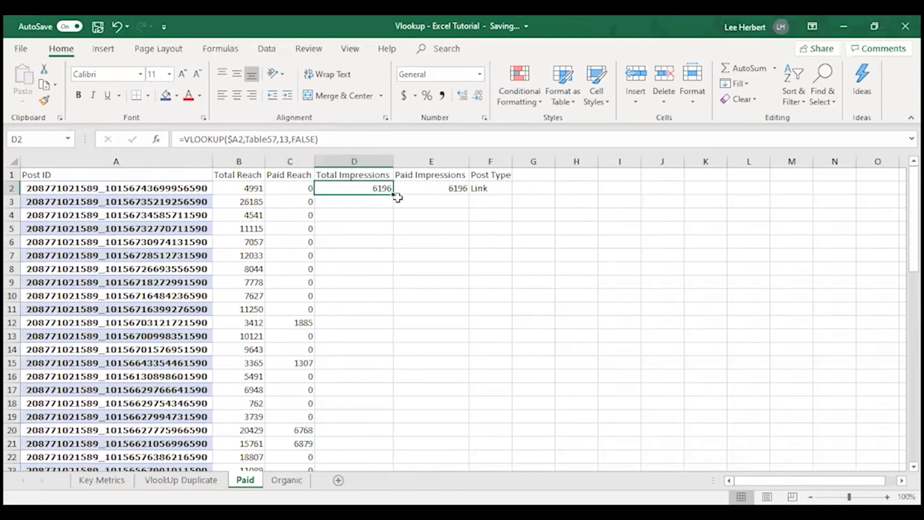
left_click_drag(393, 196, 384, 439)
key("Return")
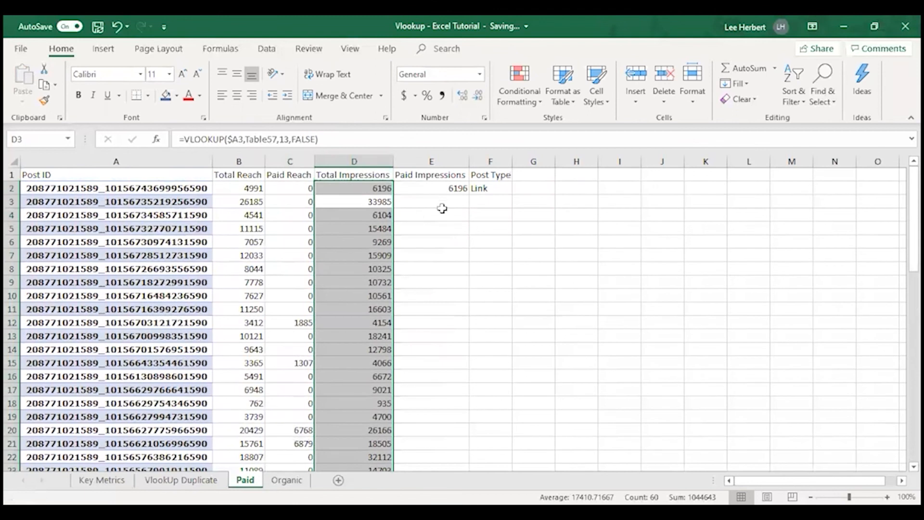
Step: Set the column index of the Paid Impressions formula in E2 to 15
left_click(448, 188)
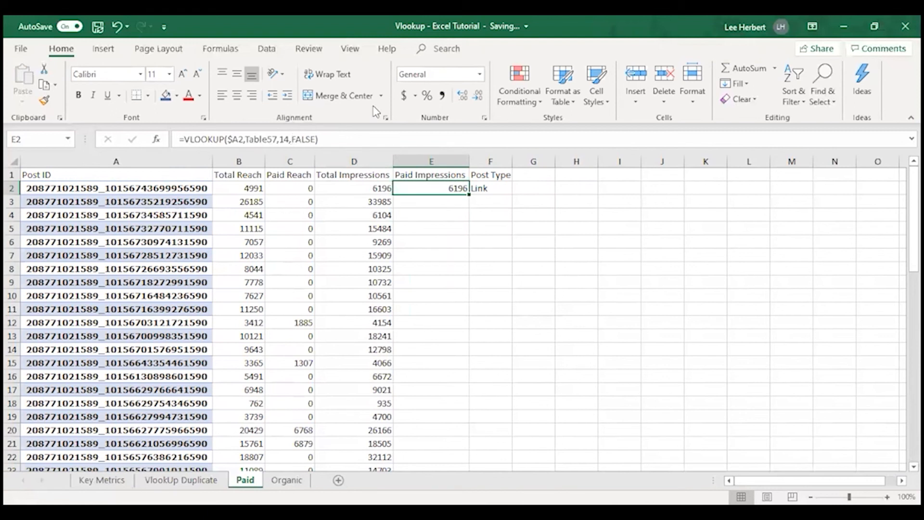
left_click(289, 139)
key("BackSpace")
key("BackSpace")
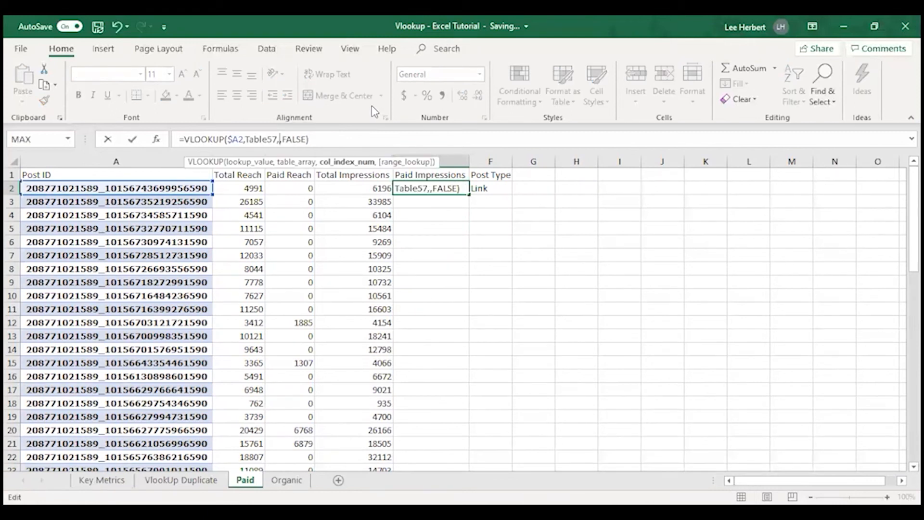
type("15")
left_click(423, 220)
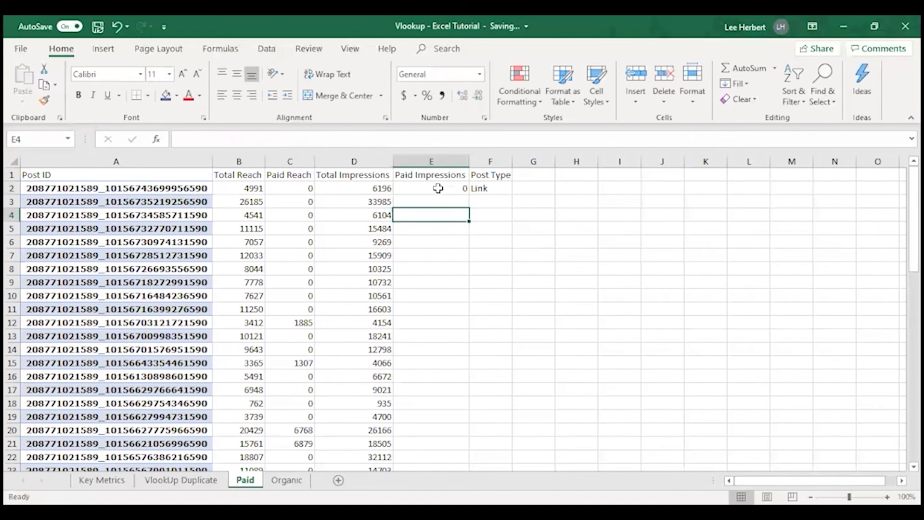
Step: Fill the Paid Impressions formula from E2 down column E to row 61
left_click(453, 187)
left_click_drag(467, 195, 443, 414)
key("Return")
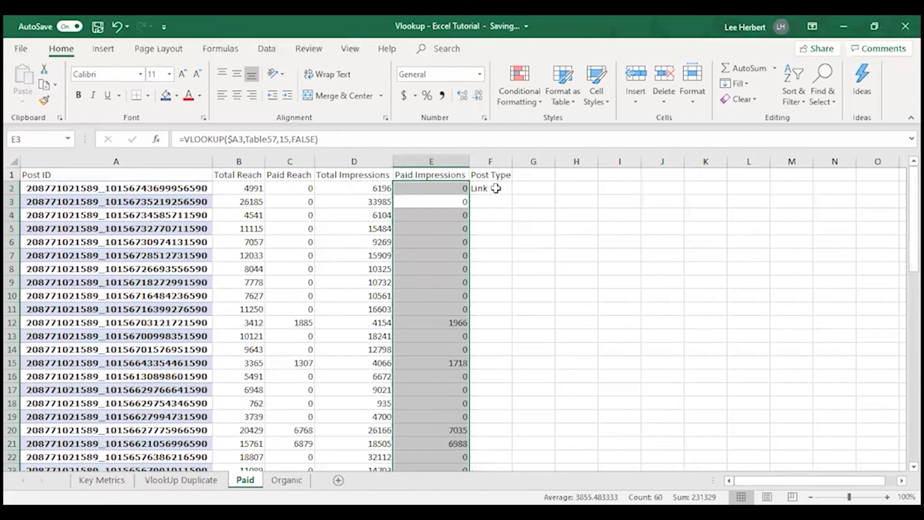
Step: Fill the Post Type formula on the Paid sheet from F2 down column F to row 61 and check the filled values
left_click(495, 188)
left_click_drag(512, 193, 494, 414)
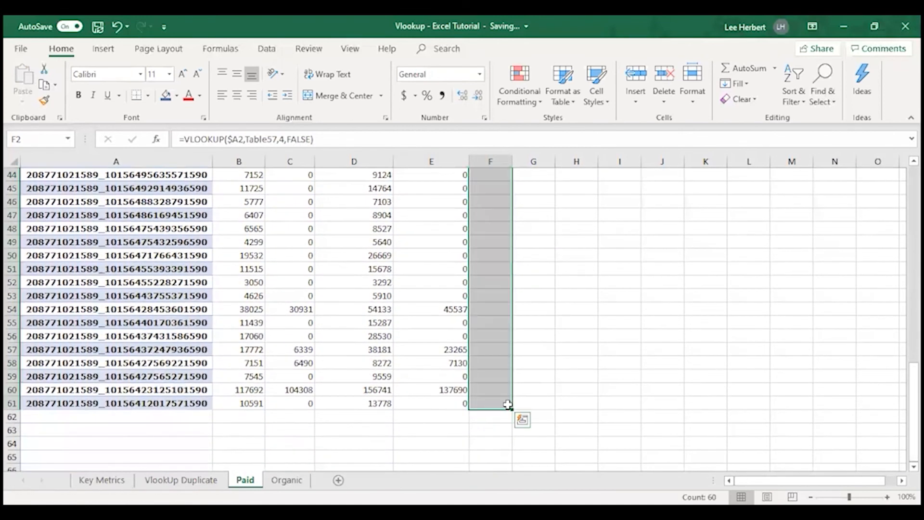
key("Return")
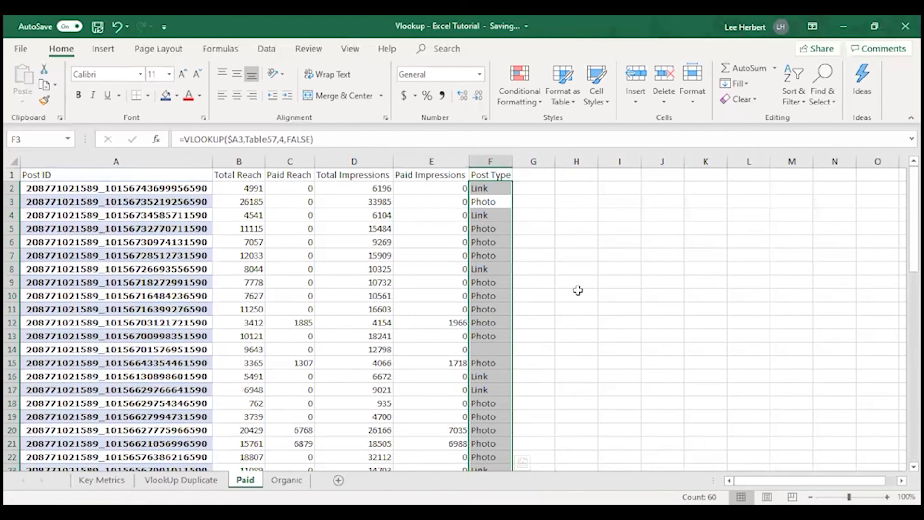
left_click(576, 293)
scroll(356, 308, "down", 8)
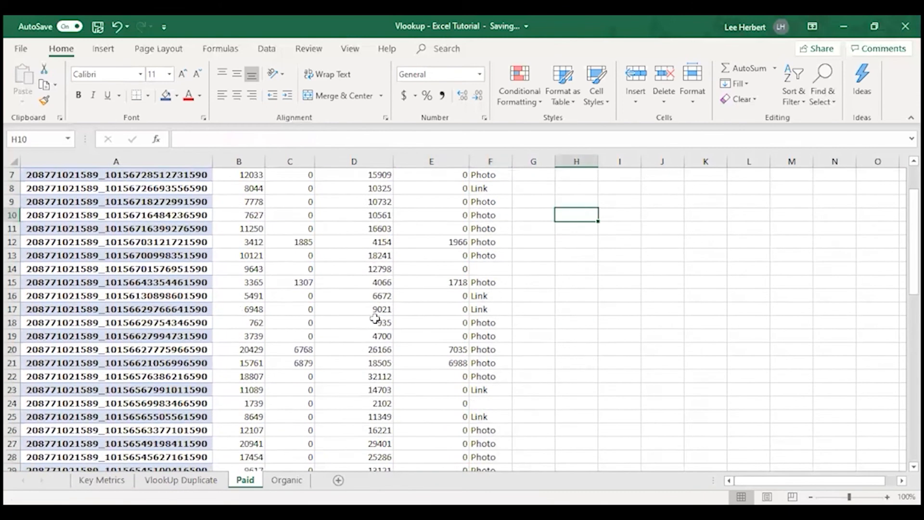
scroll(375, 335, "up", 8)
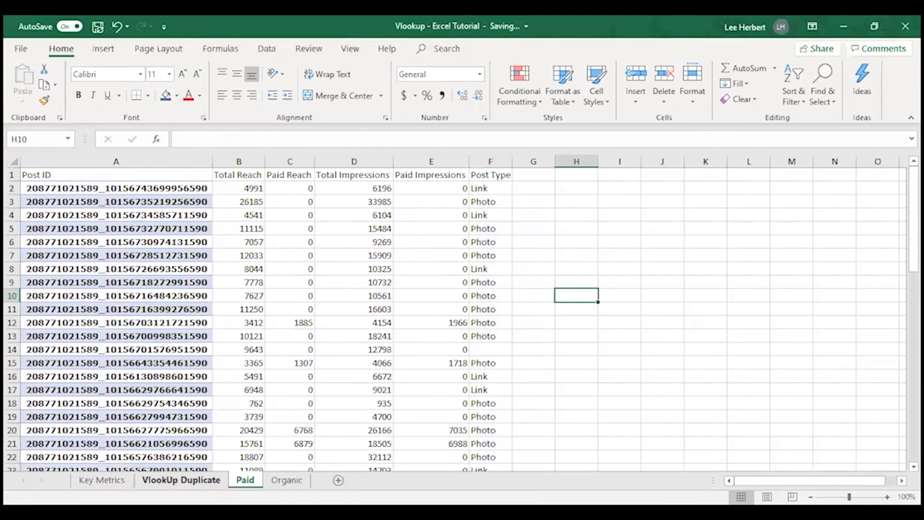
Step: Examine the end of the table on the VlookUp Duplicate sheet and select the first empty Post ID cell, A62
left_click(181, 480)
scroll(210, 302, "down", 10)
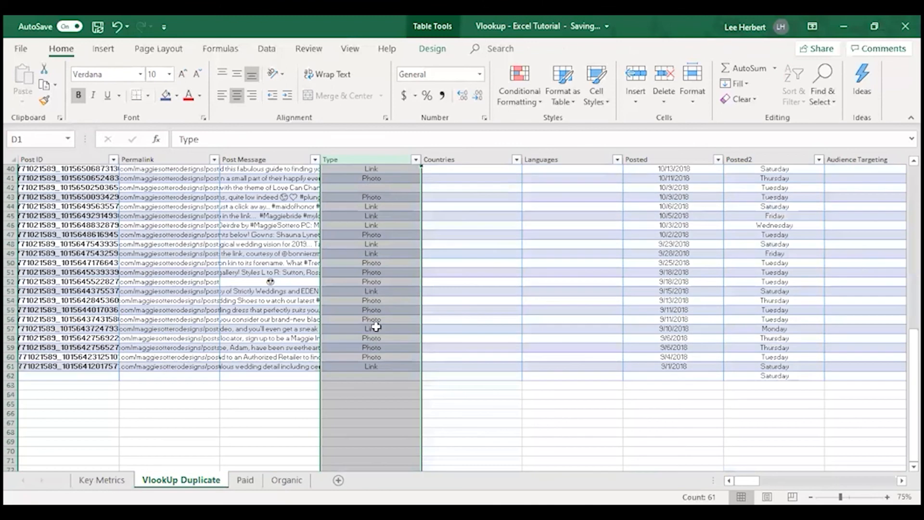
left_click(181, 402)
left_click(92, 376)
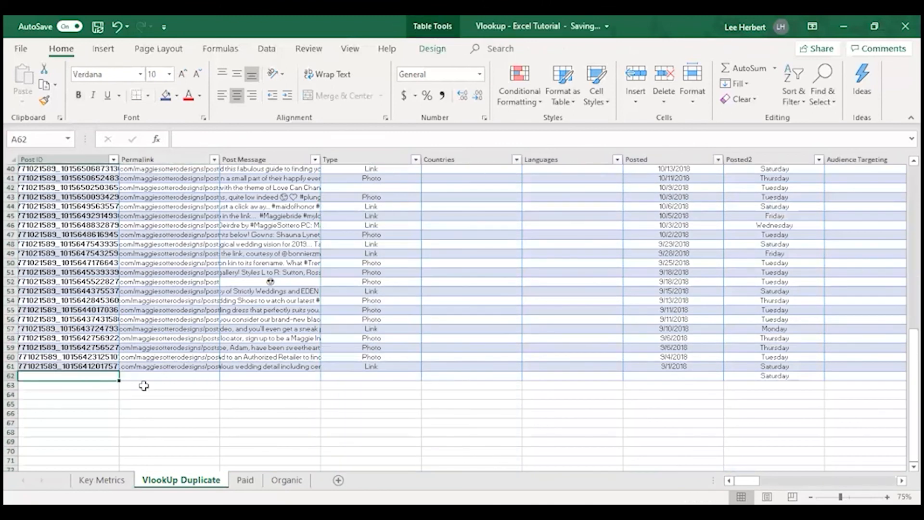
scroll(68, 375, "down", 4)
scroll(76, 363, "up", 3)
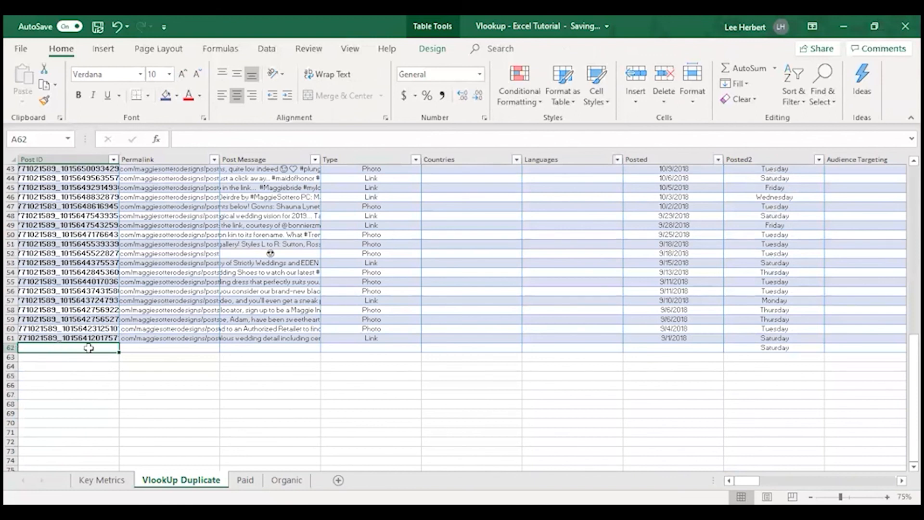
Step: Copy the Post IDs in A44:A61 of the VlookUp Duplicate sheet
left_click(47, 338)
left_click_drag(47, 332, 38, 177)
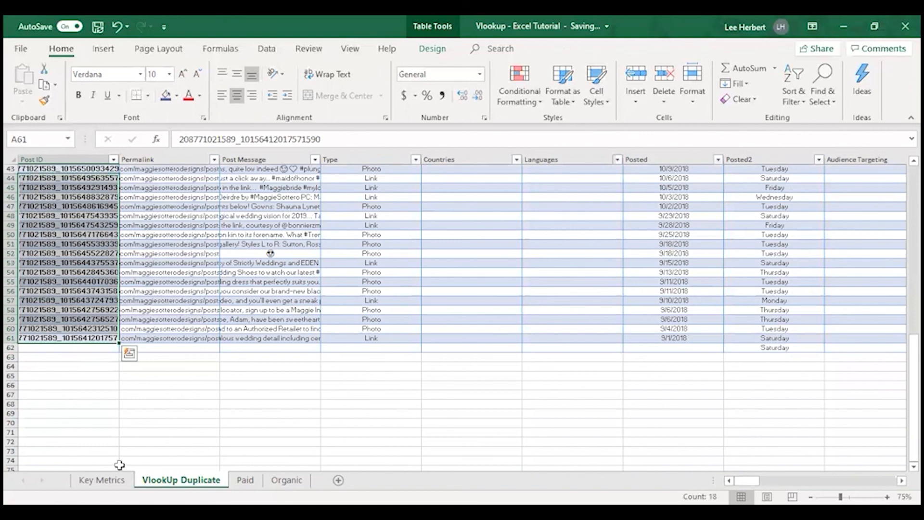
key("ctrl+c")
Step: Locate and select the first empty Post ID cell, A62, on the Paid sheet and on the Organic sheet
left_click(245, 480)
scroll(102, 353, "down", 15)
scroll(78, 251, "up", 4)
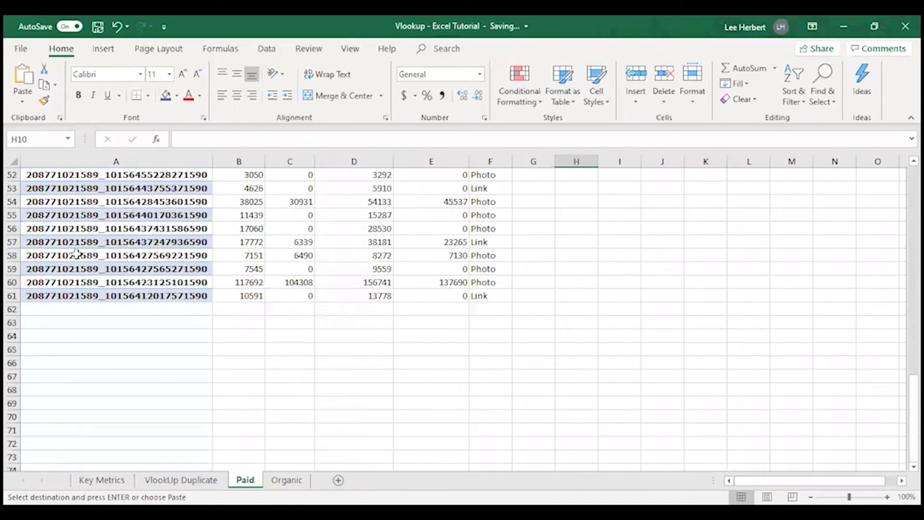
left_click(70, 309)
left_click(287, 480)
scroll(97, 327, "down", 18)
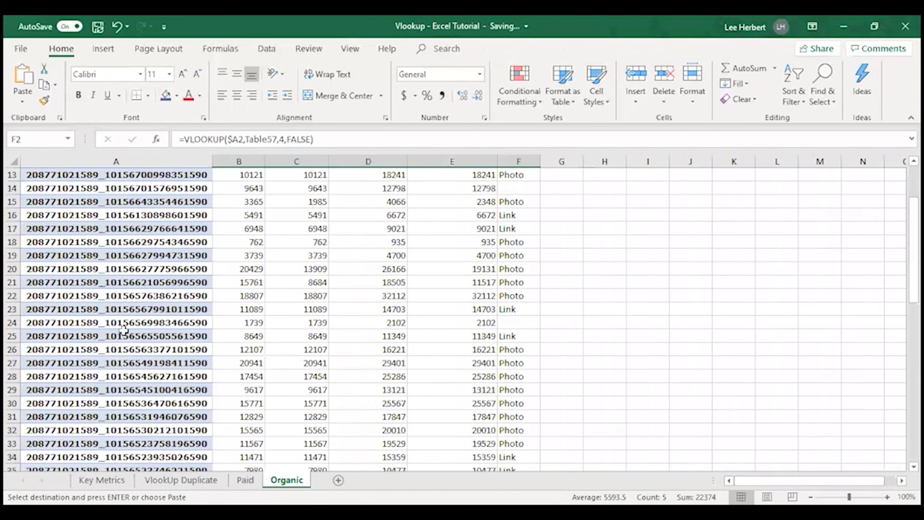
left_click(69, 268)
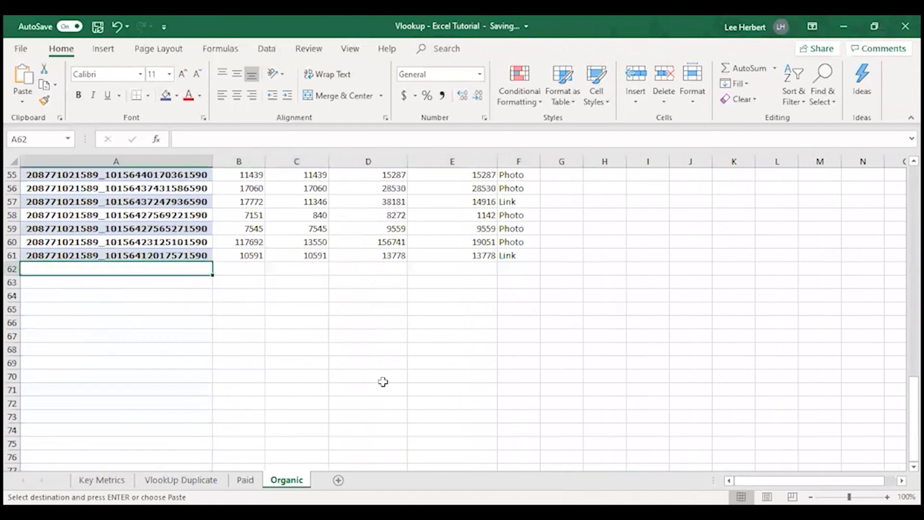
scroll(474, 241, "up", 7)
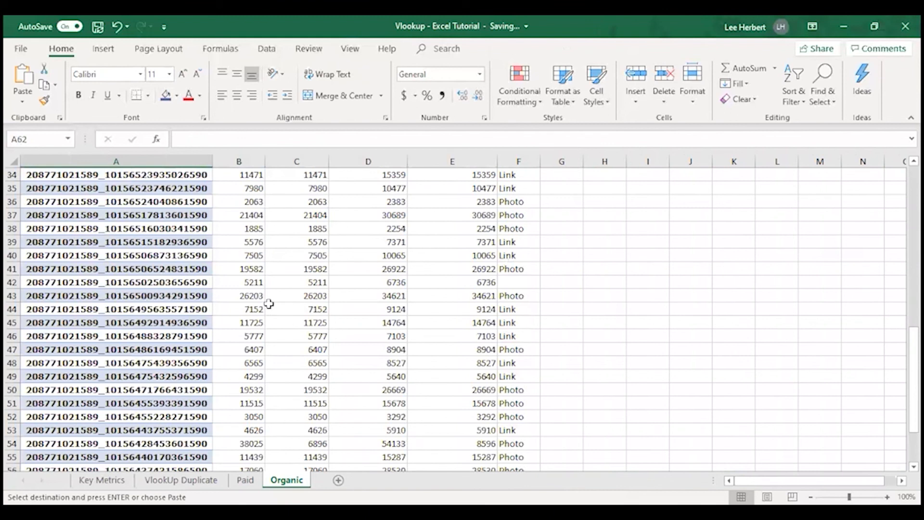
Step: Review the filled reach, impressions and post type columns on the Paid and Organic sheets
left_click(246, 480)
scroll(466, 254, "up", 17)
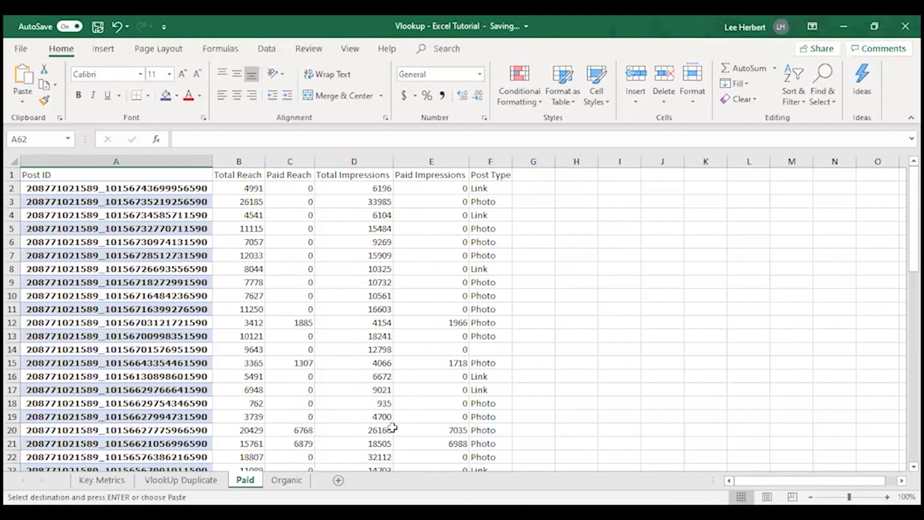
scroll(262, 351, "down", 3)
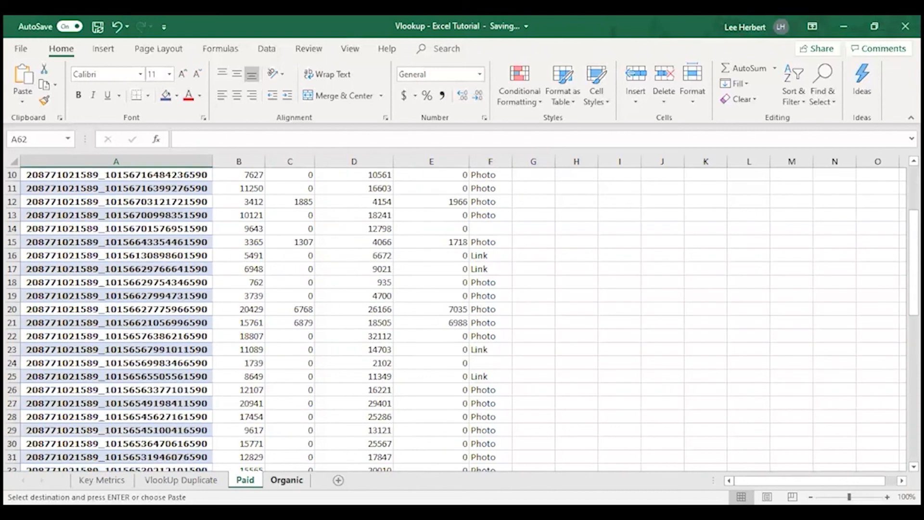
left_click(285, 481)
scroll(297, 378, "up", 5)
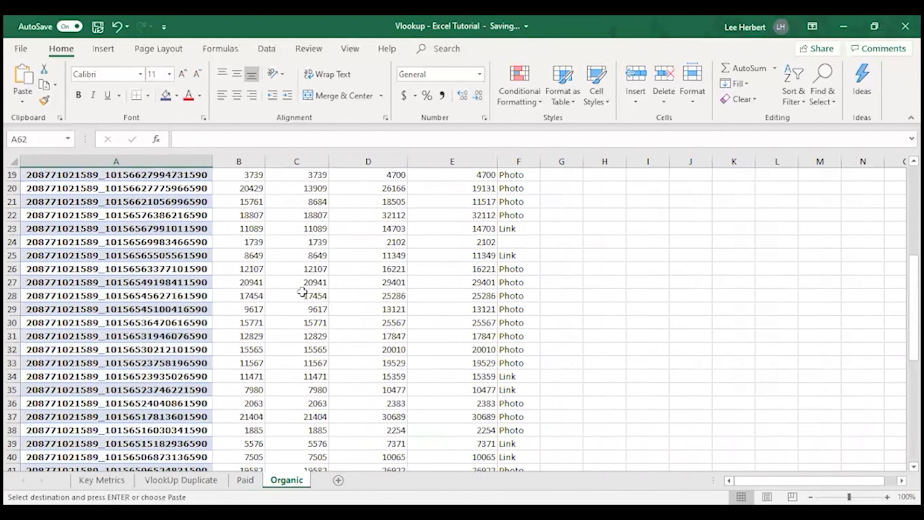
scroll(303, 324, "up", 6)
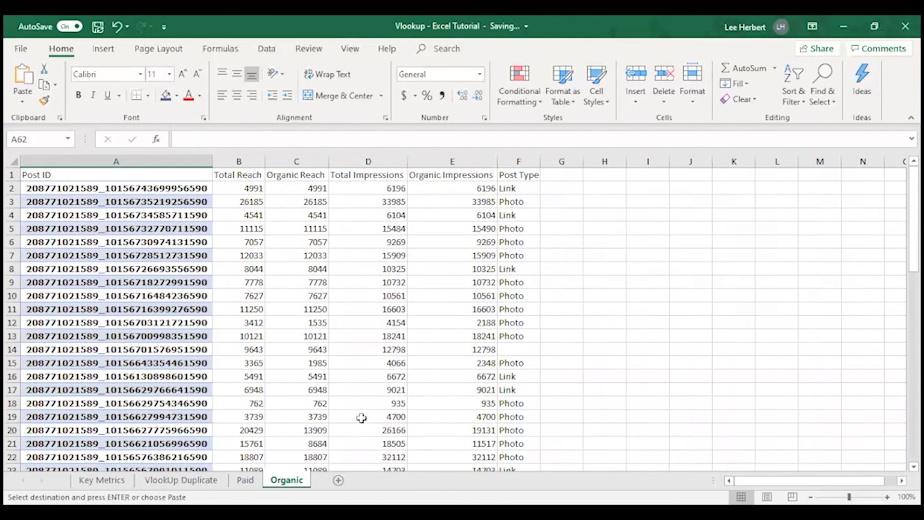
scroll(337, 417, "down", 2)
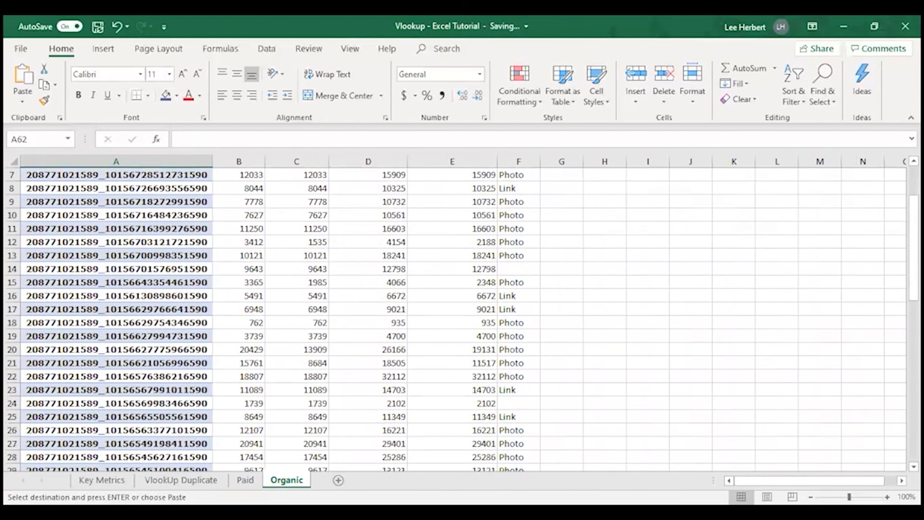
scroll(274, 305, "up", 2)
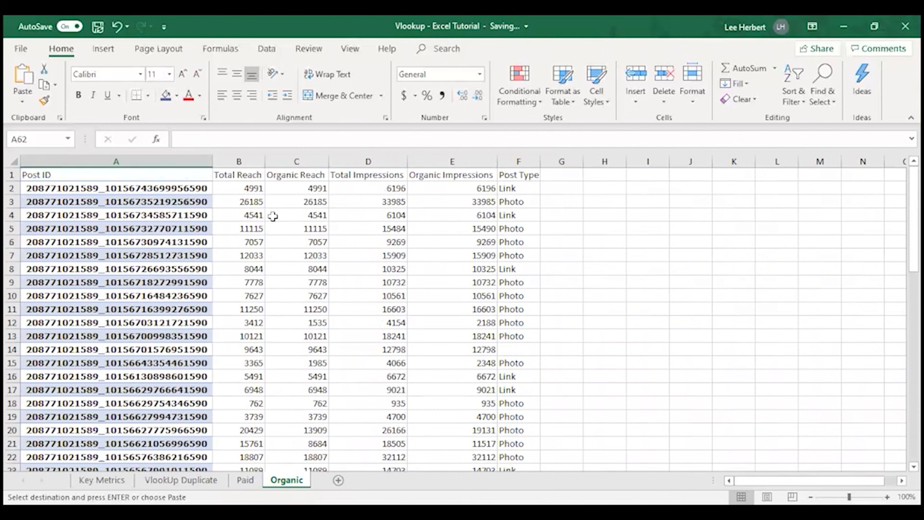
Step: Inspect the reach and impressions lookup formulas in row 2 of the Organic sheet
left_click(240, 187)
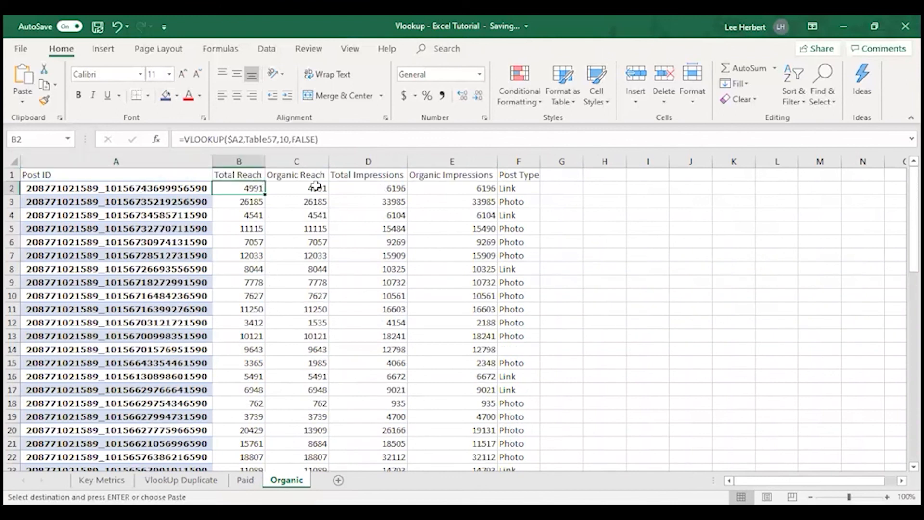
left_click(306, 187)
left_click(379, 187)
left_click(471, 188)
left_click(402, 188)
Step: Examine the total reach, paid reach and total impressions of the post in row 12 on the Paid sheet
key("ctrl+Page_Up")
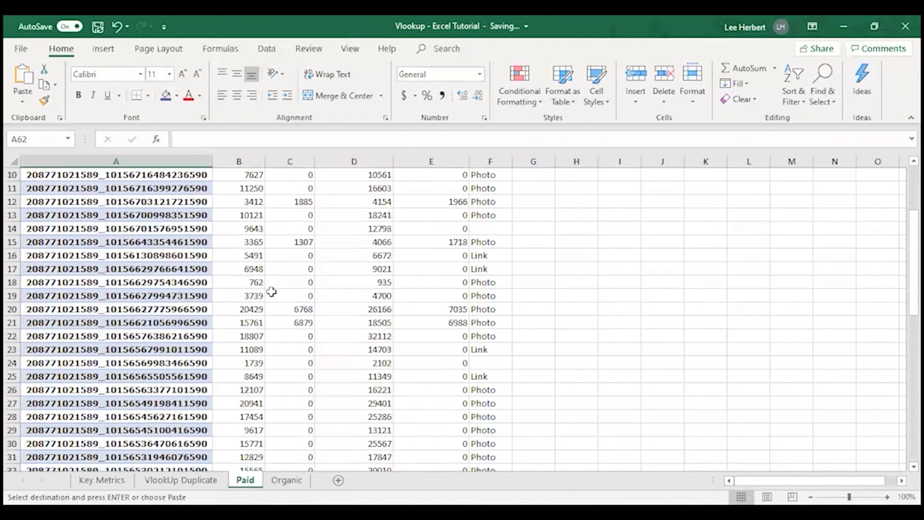
scroll(280, 273, "up", 3)
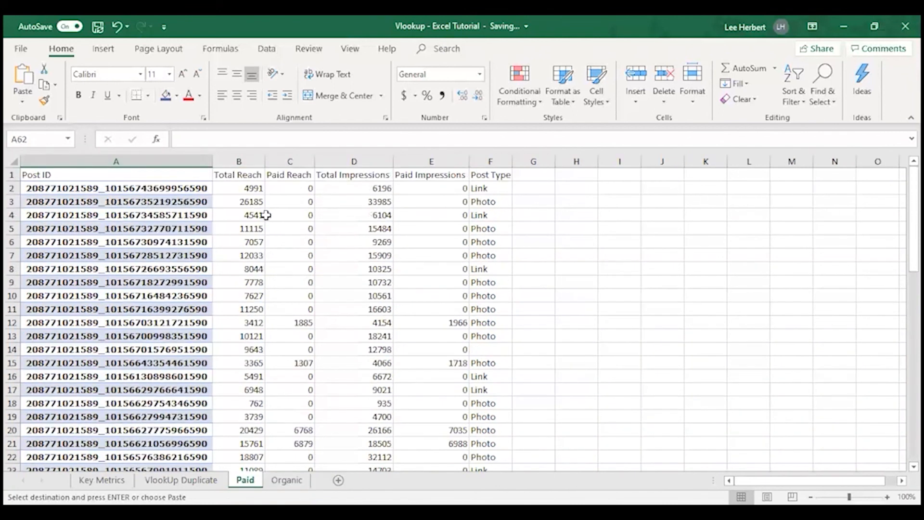
left_click(250, 323)
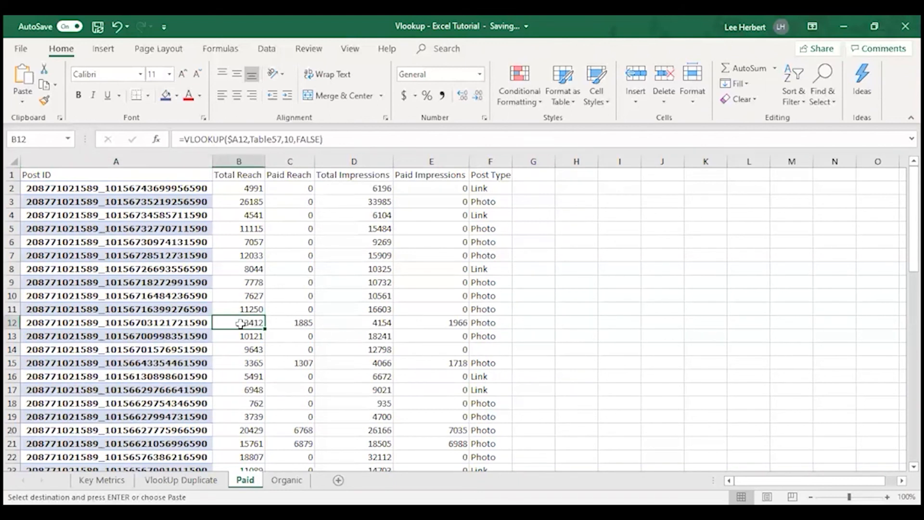
left_click(296, 324)
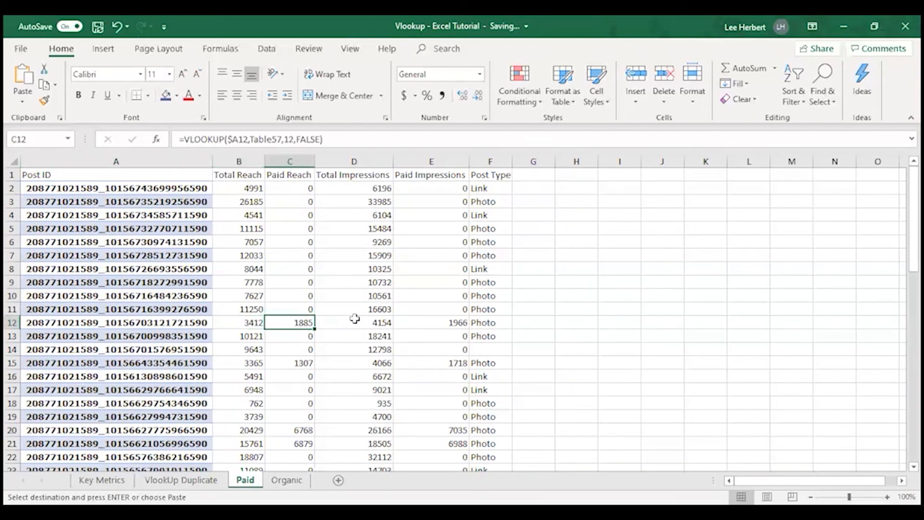
double_click(374, 322)
left_click(566, 310)
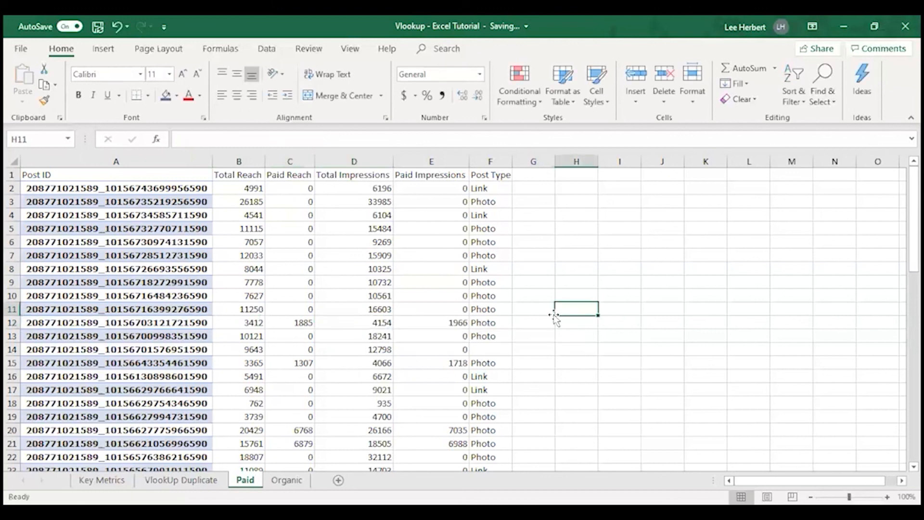
left_click(381, 323)
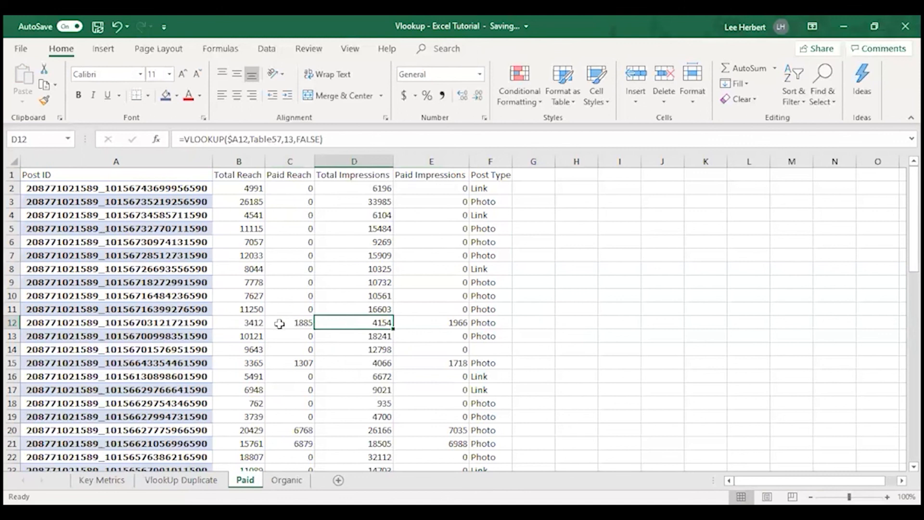
left_click(298, 326)
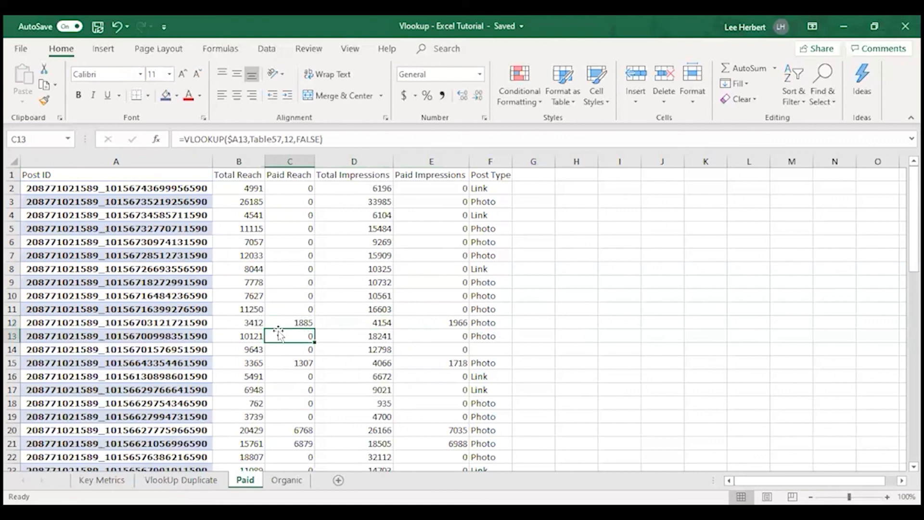
left_click(245, 320)
left_click(276, 324)
left_click(251, 323)
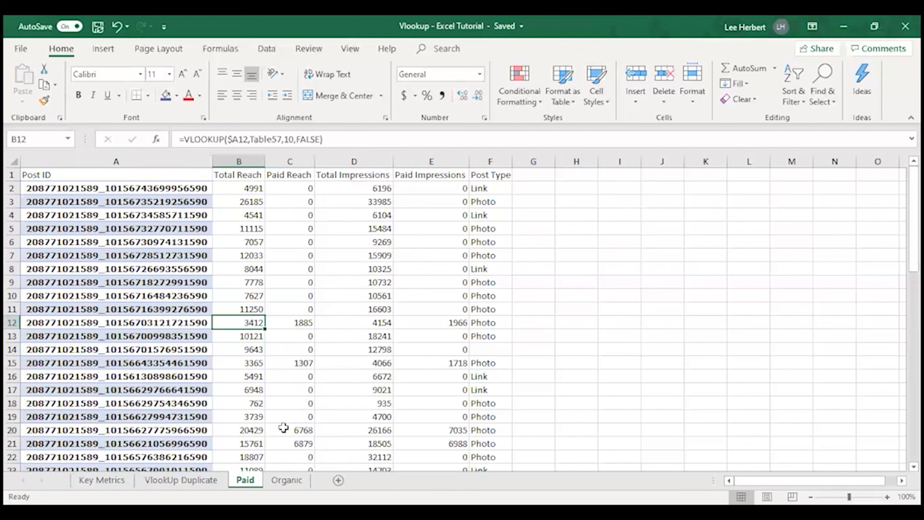
Step: Compare paid reach with total reach for the posts in rows 20 and 21, and look through the remaining Paid rows
scroll(287, 407, "down", 1)
left_click(288, 405)
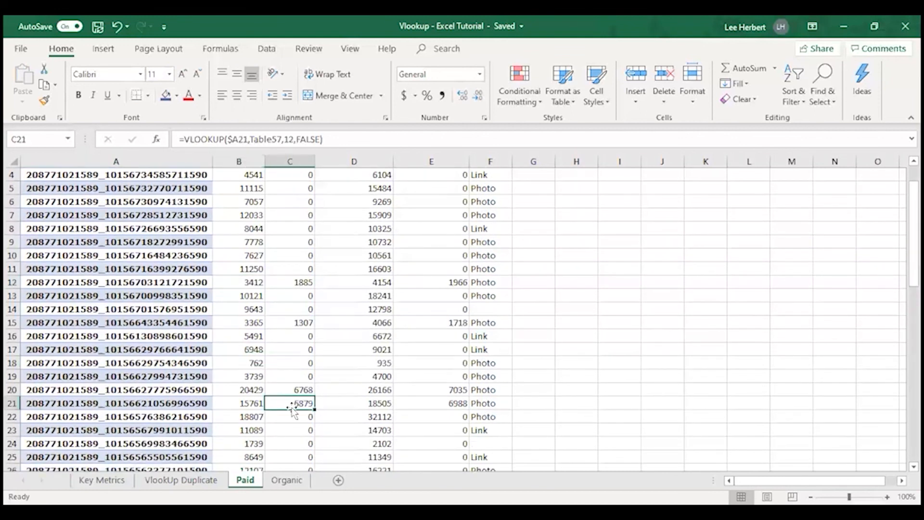
left_click(244, 404)
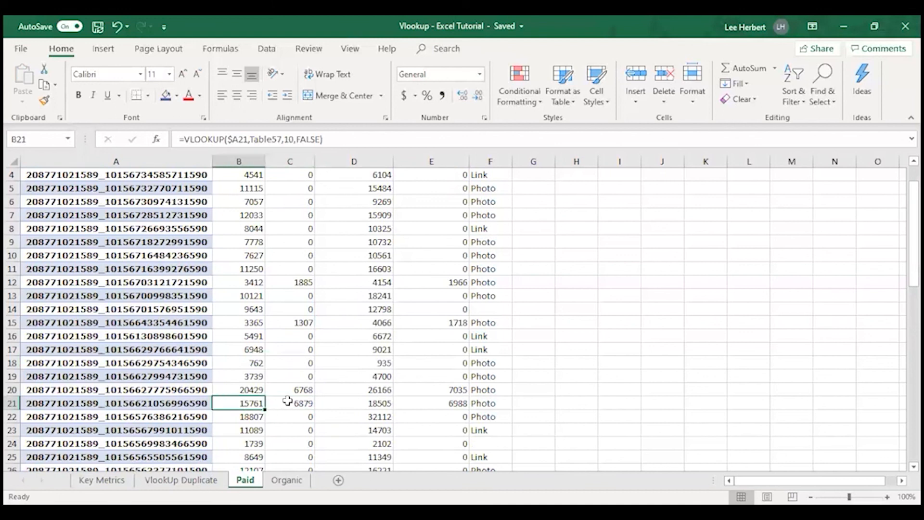
scroll(305, 373, "down", 2)
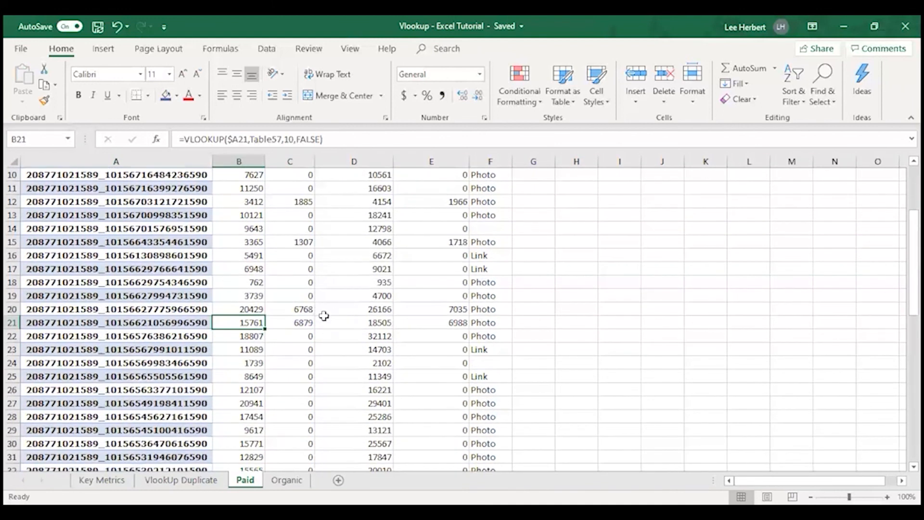
left_click(303, 312)
left_click(301, 324)
left_click(305, 308)
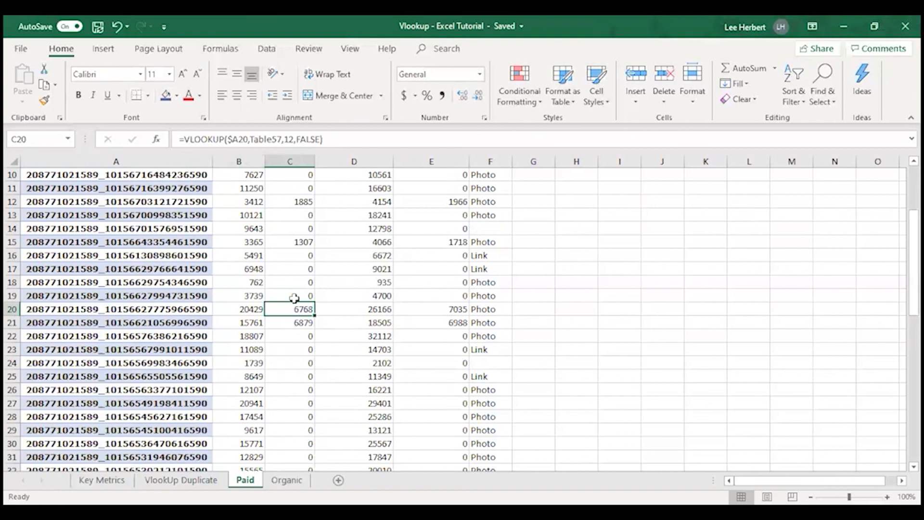
left_click(300, 323)
scroll(289, 380, "down", 7)
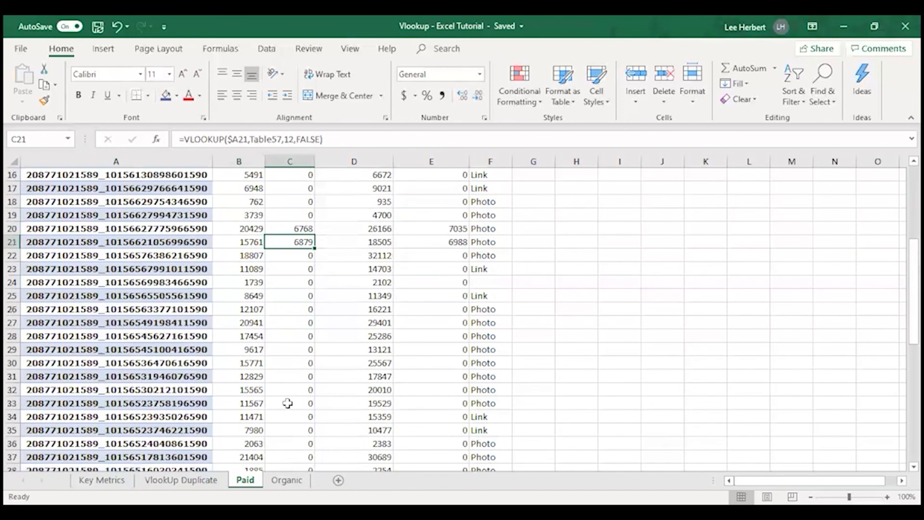
scroll(355, 389, "down", 2)
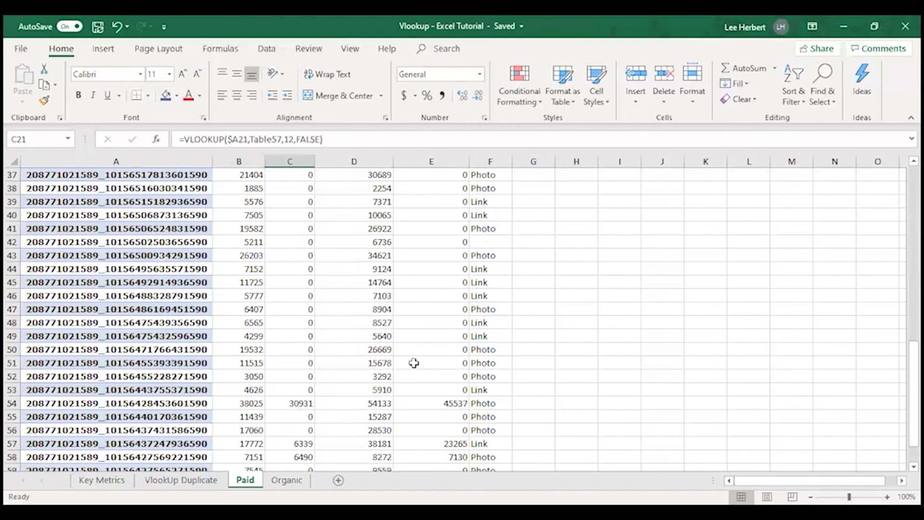